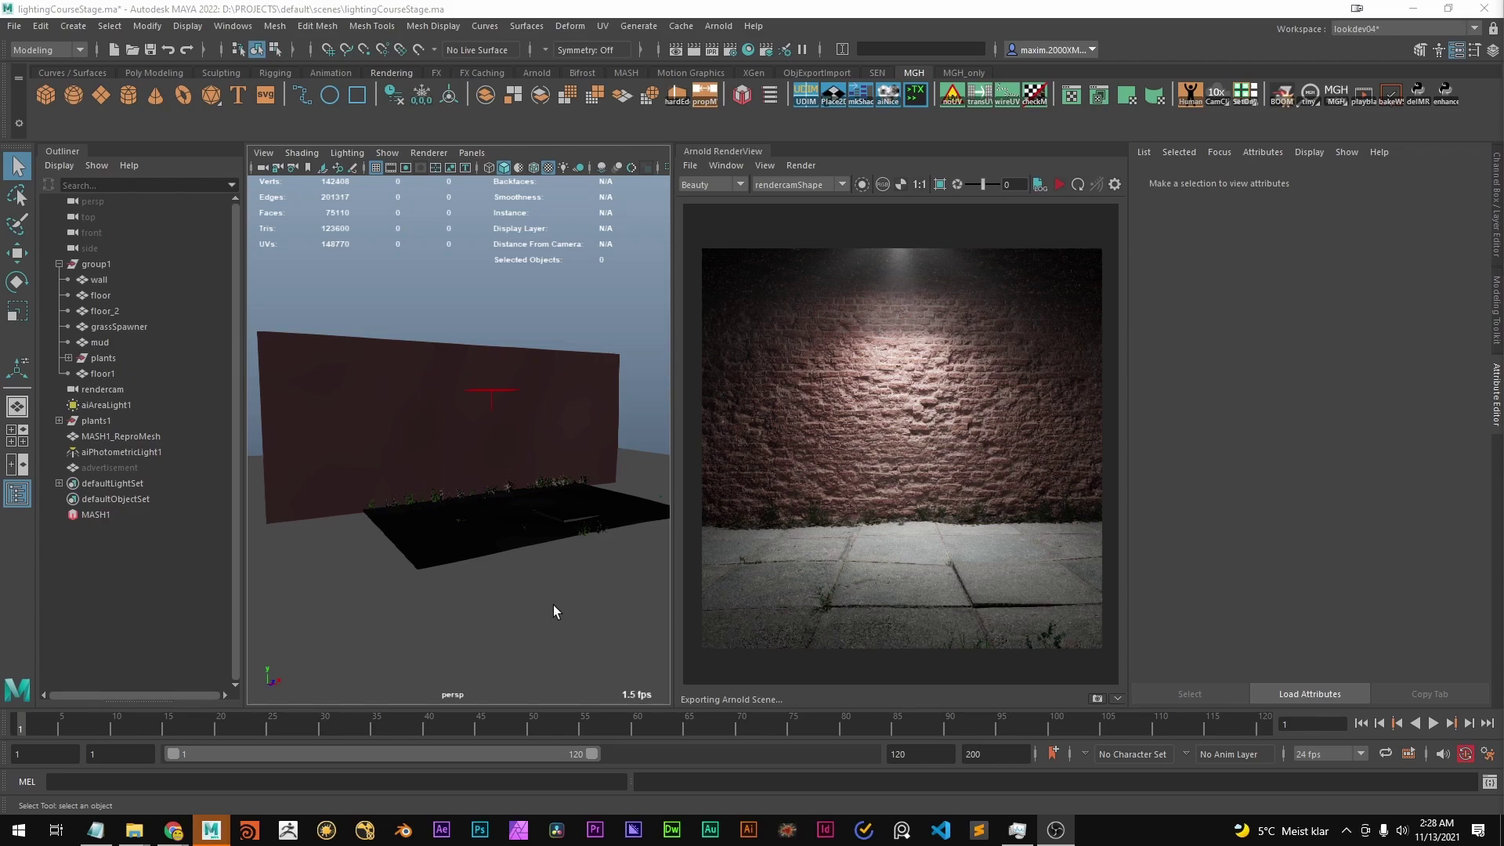
Review the wall's displacement shader in the node graph and the Arnold subdivision and displacement attributes on its mesh shape
{"action": "left_click", "coordinate": [376, 401]}
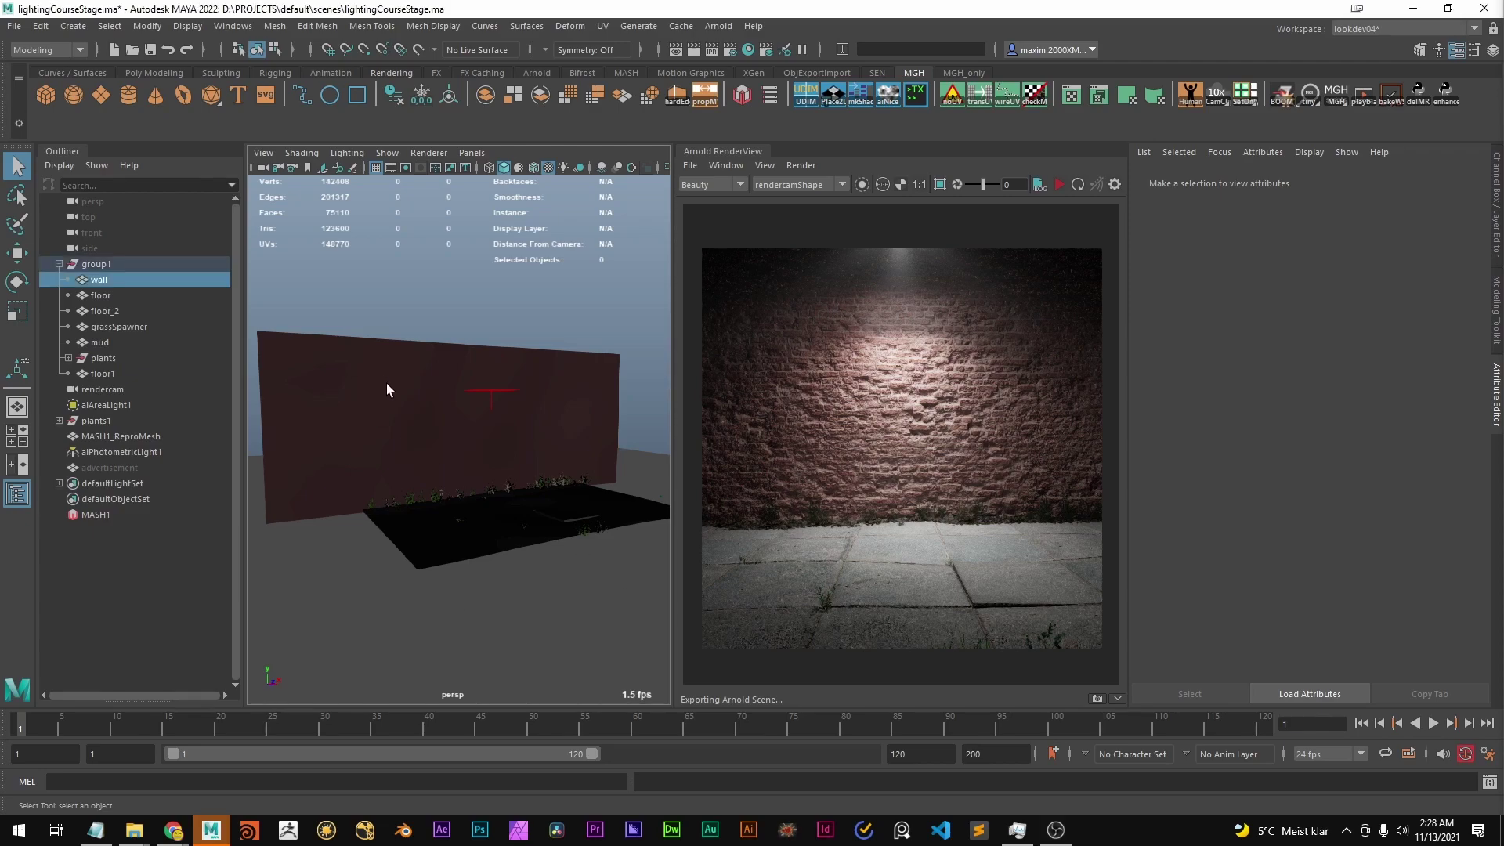
{"action": "left_click_drag", "start_coordinate": [351, 370], "coordinate": [338, 510], "text": "alt"}
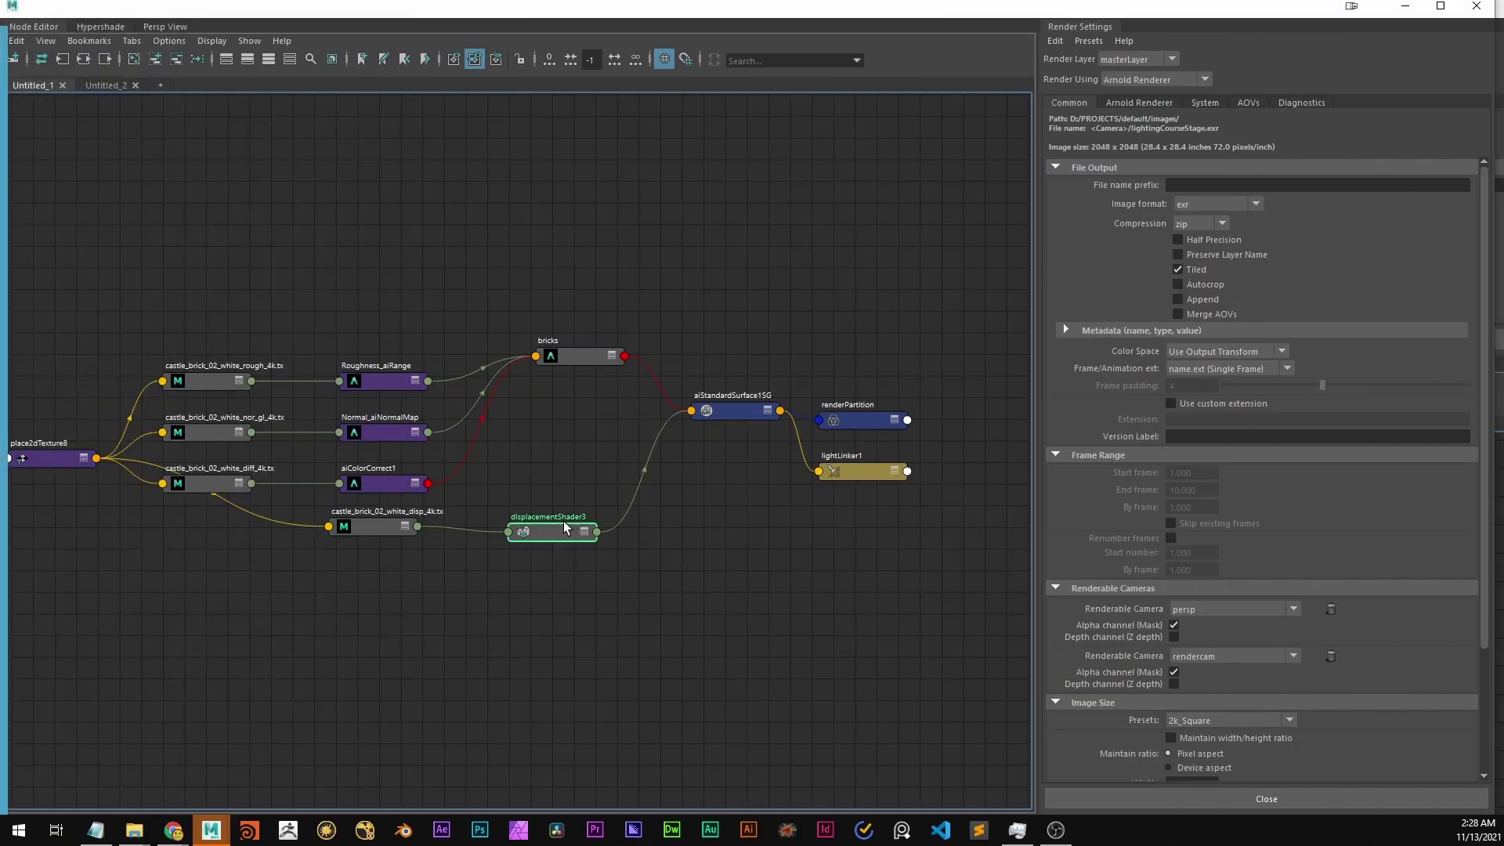
{"action": "mouse_move", "coordinate": [558, 525]}
{"action": "left_mouse_down"}
{"action": "mouse_move", "coordinate": [600, 534]}
{"action": "mouse_move", "coordinate": [559, 519]}
{"action": "left_mouse_up"}
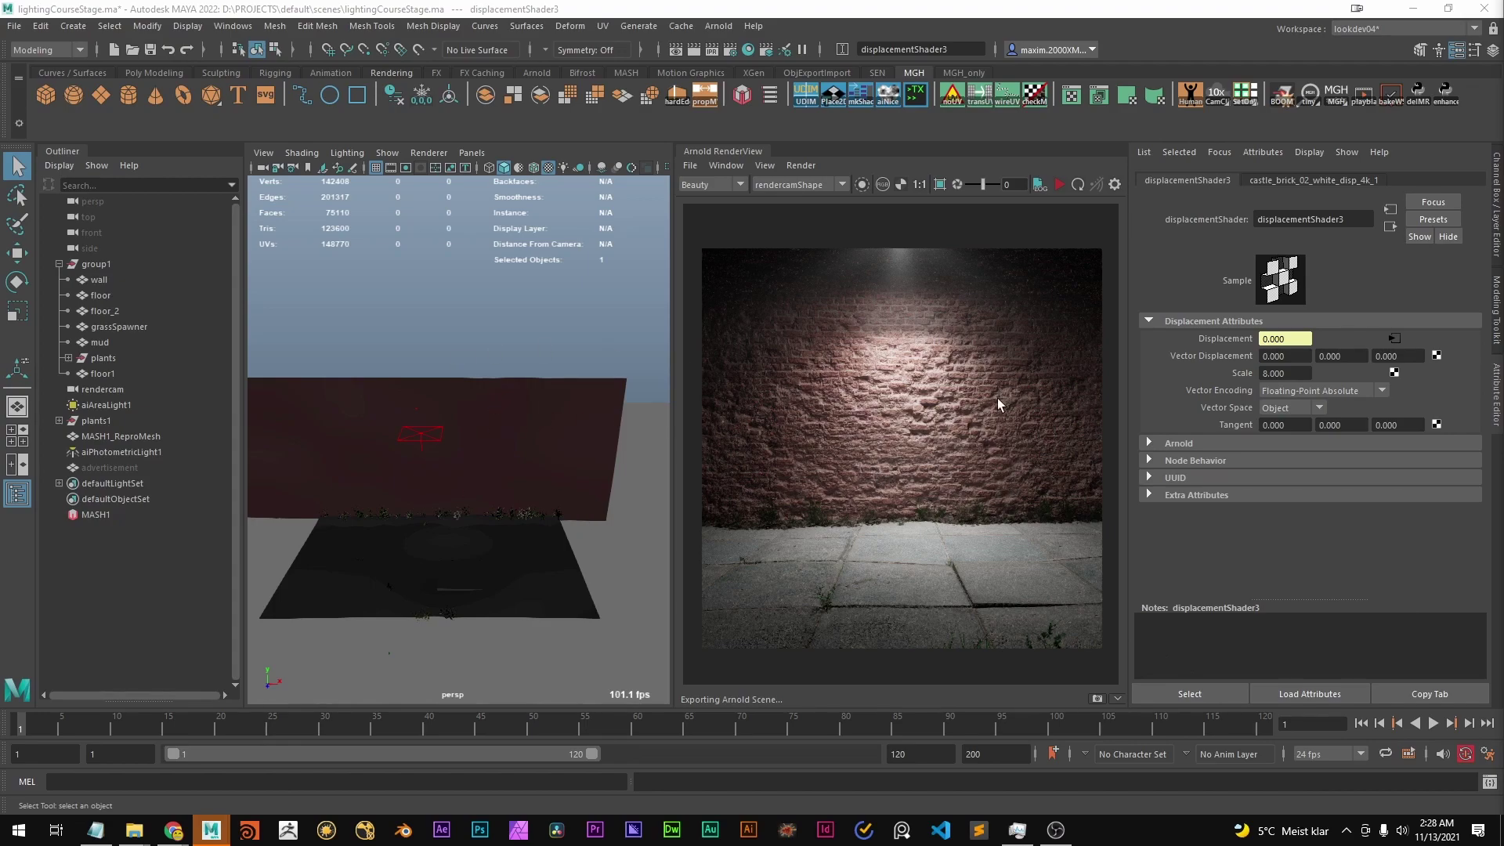
{"action": "left_click", "coordinate": [486, 423]}
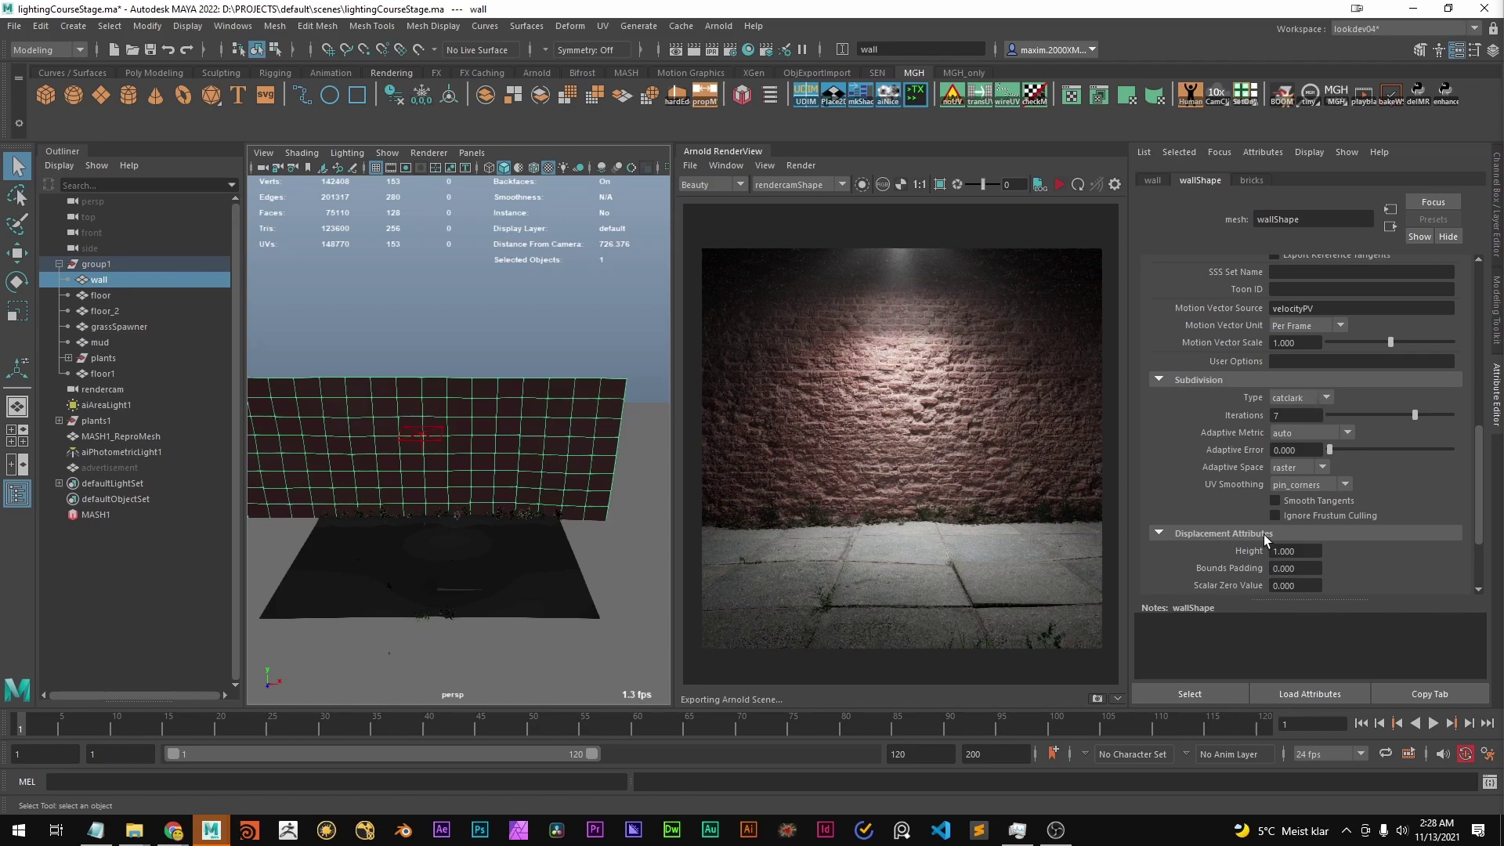
{"action": "scroll", "coordinate": [1186, 544], "scroll_direction": "down", "scroll_amount": 2}
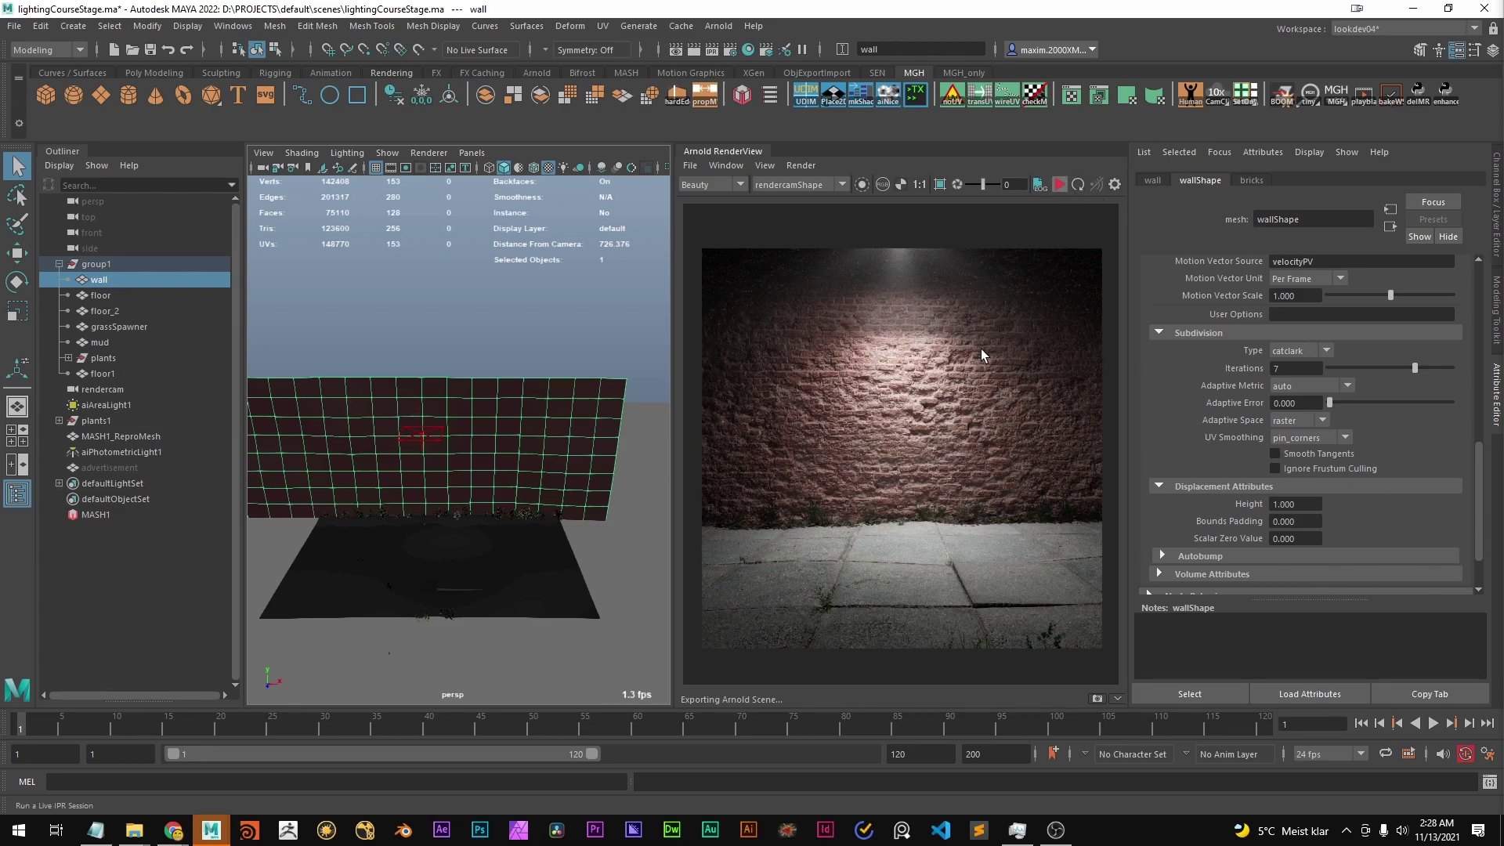
Run an interactive Arnold render, examine the displaced brick wall up close, and stop the render
{"action": "left_click_drag", "start_coordinate": [422, 355], "coordinate": [466, 353], "text": "alt"}
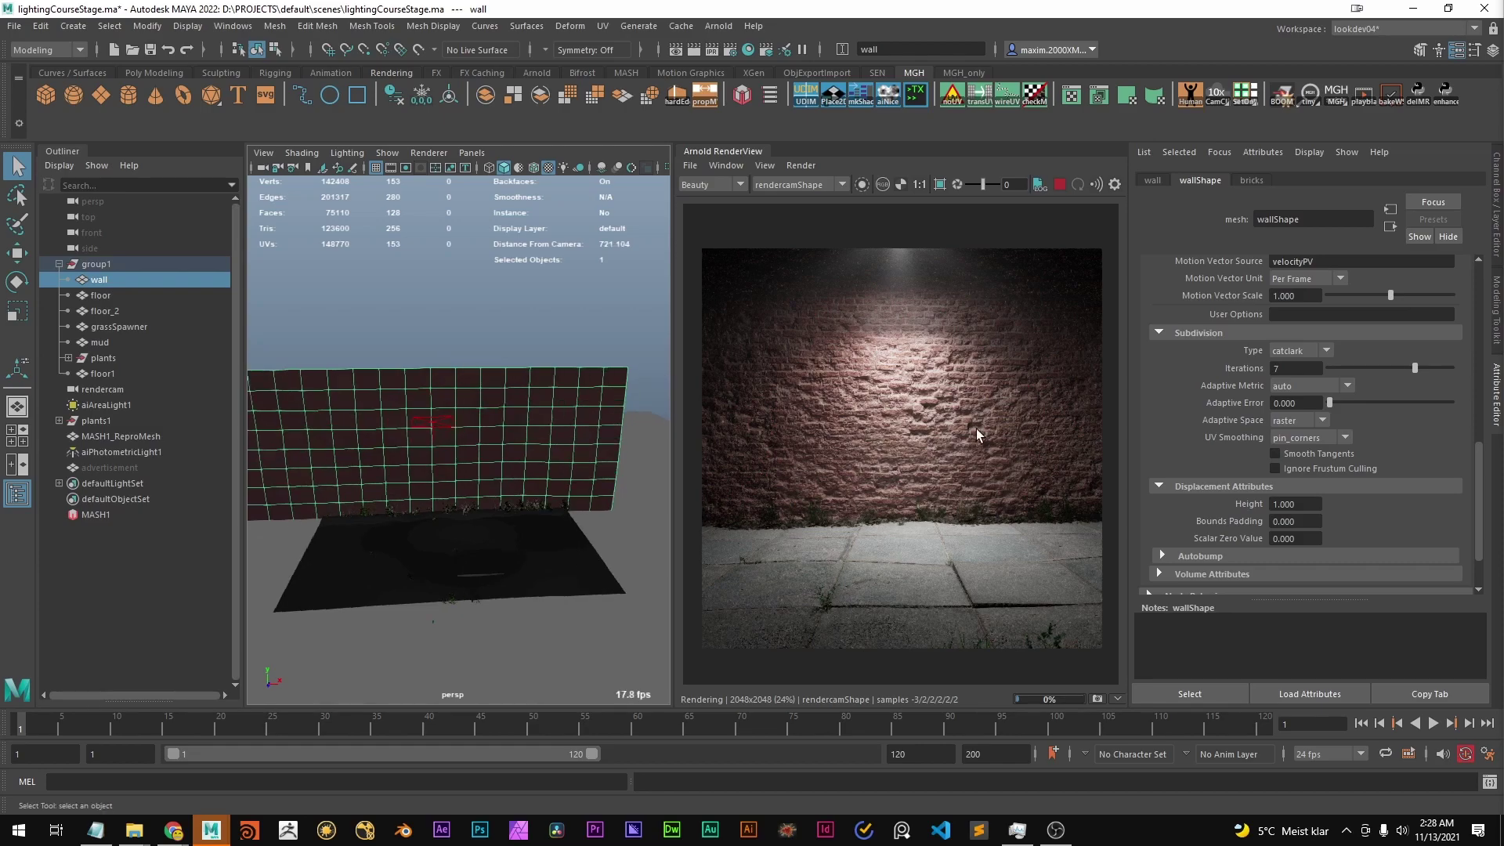
{"action": "scroll", "coordinate": [902, 408], "scroll_direction": "up", "scroll_amount": 3}
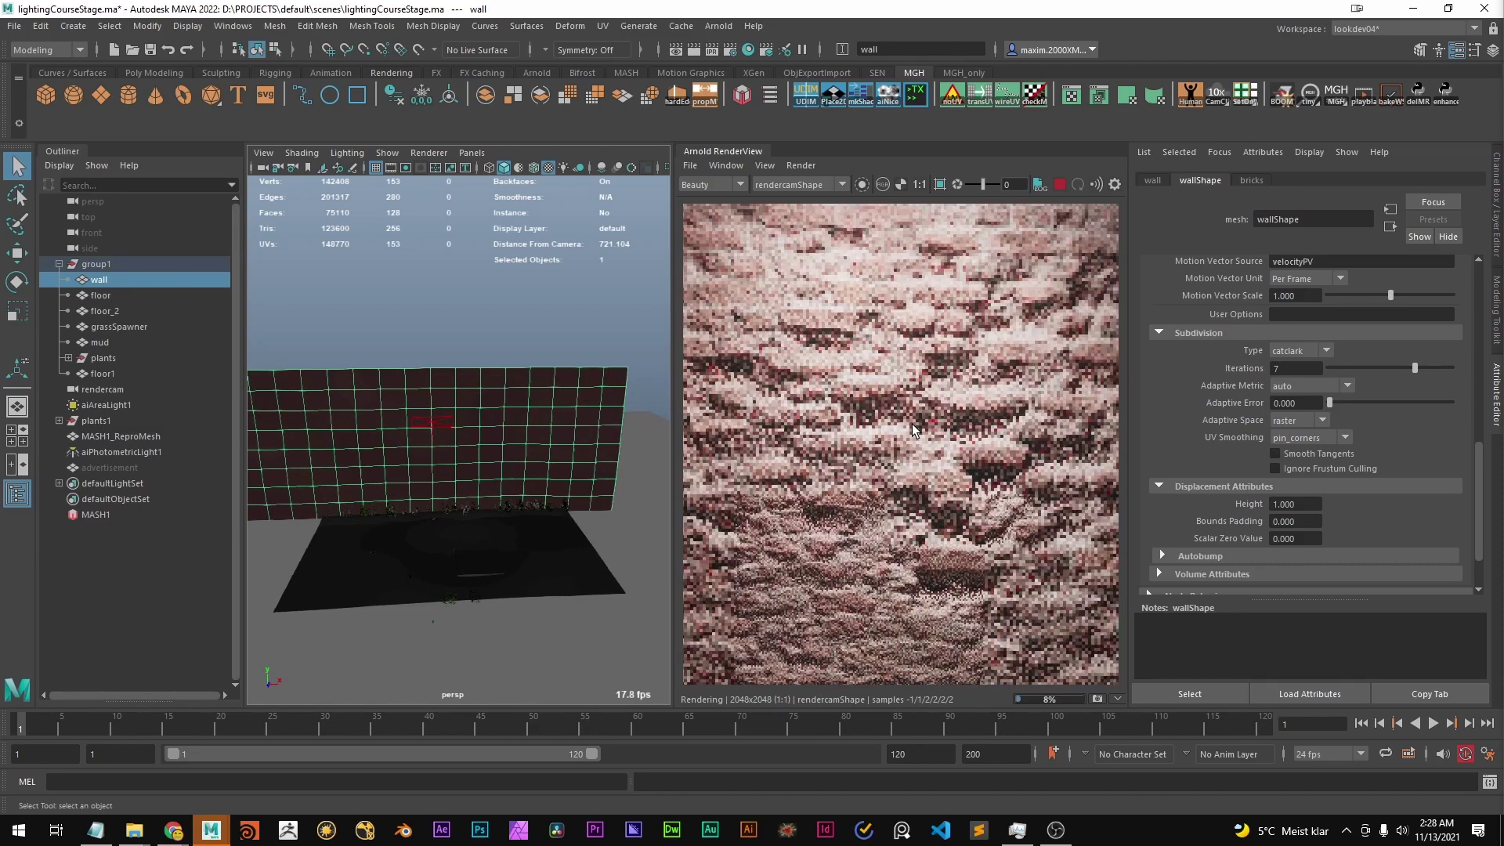
{"action": "scroll", "coordinate": [862, 439], "scroll_direction": "down", "scroll_amount": 3}
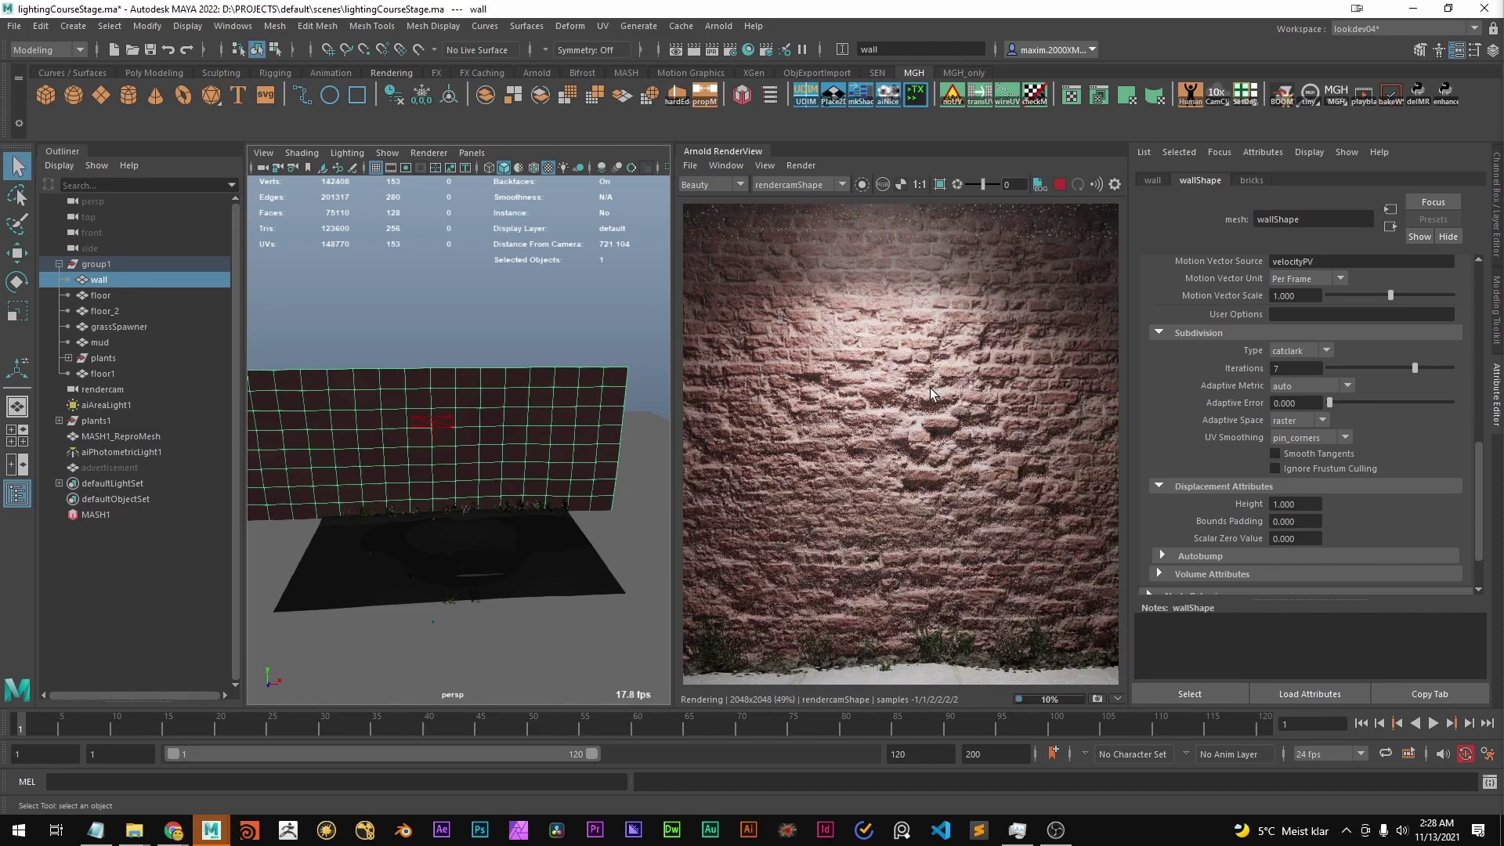
{"action": "scroll", "coordinate": [925, 388], "scroll_direction": "down", "scroll_amount": 2}
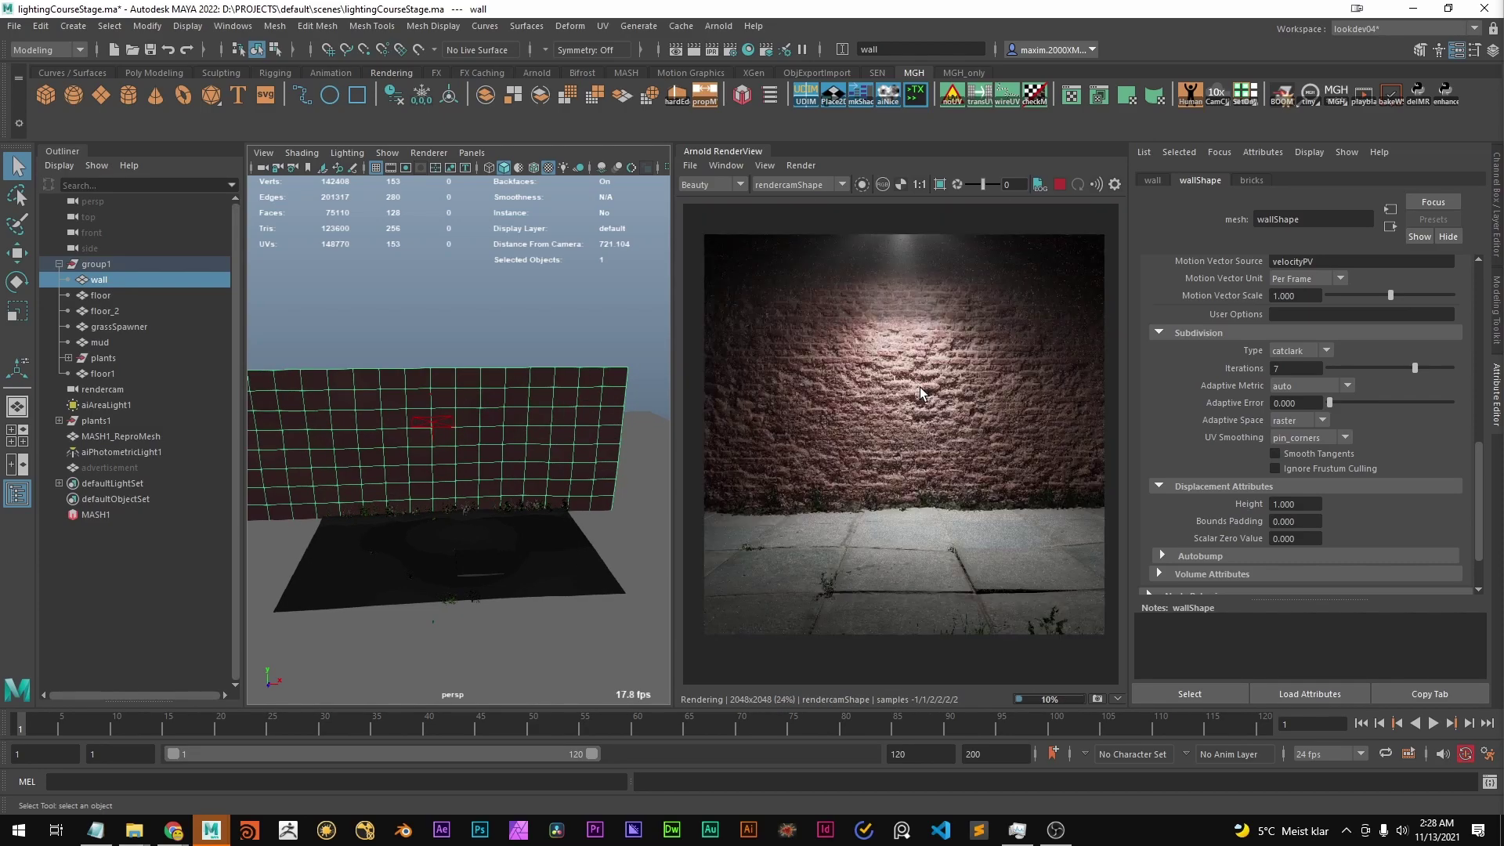
{"action": "left_click", "coordinate": [1056, 187]}
{"action": "left_click_drag", "start_coordinate": [426, 437], "coordinate": [544, 368], "text": "alt"}
{"action": "left_click", "coordinate": [147, 26]}
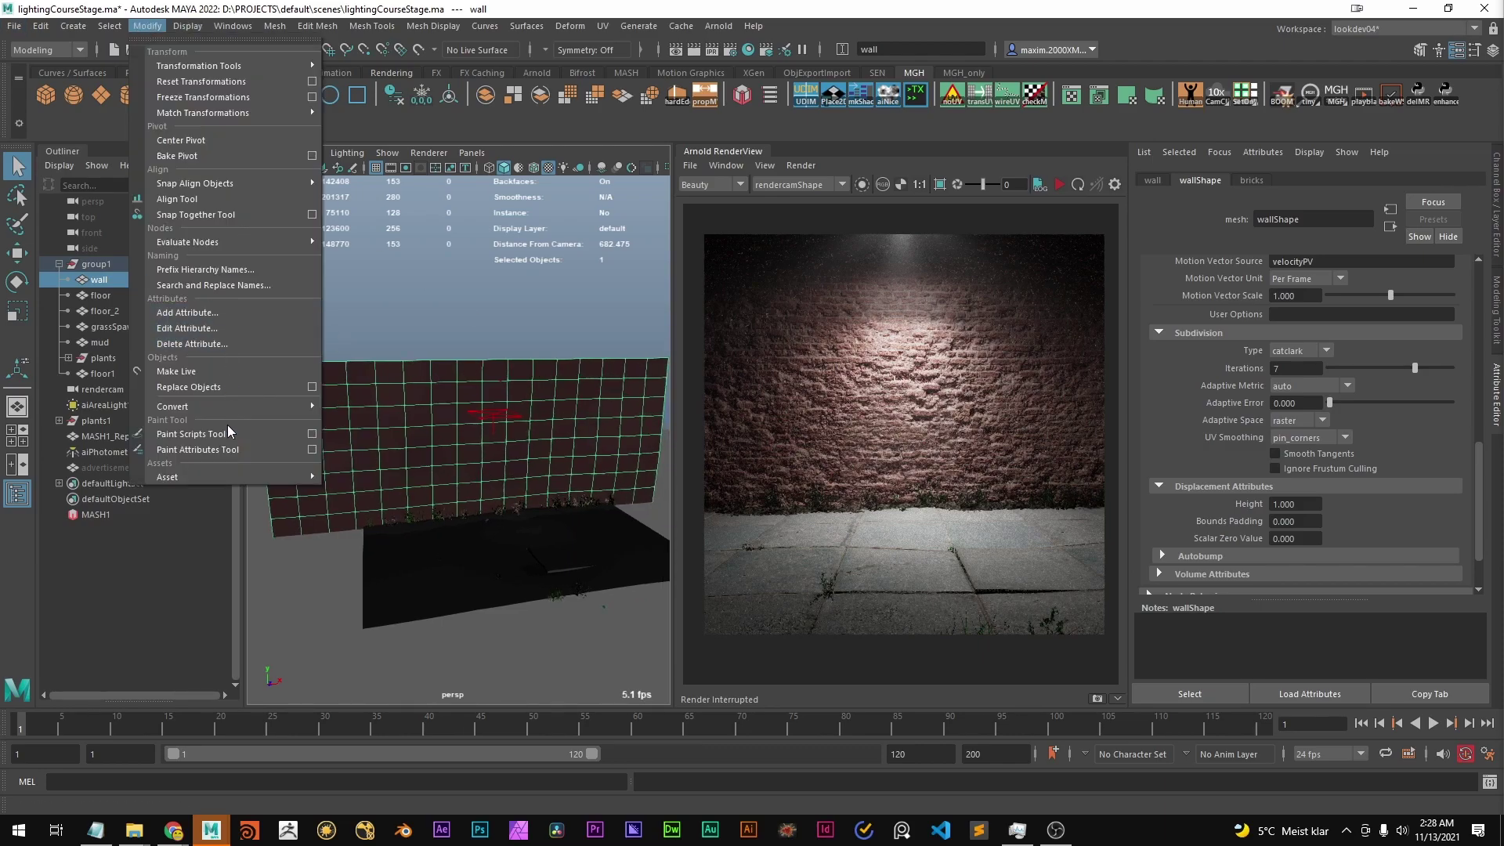
{"action": "mouse_move", "coordinate": [275, 406]}
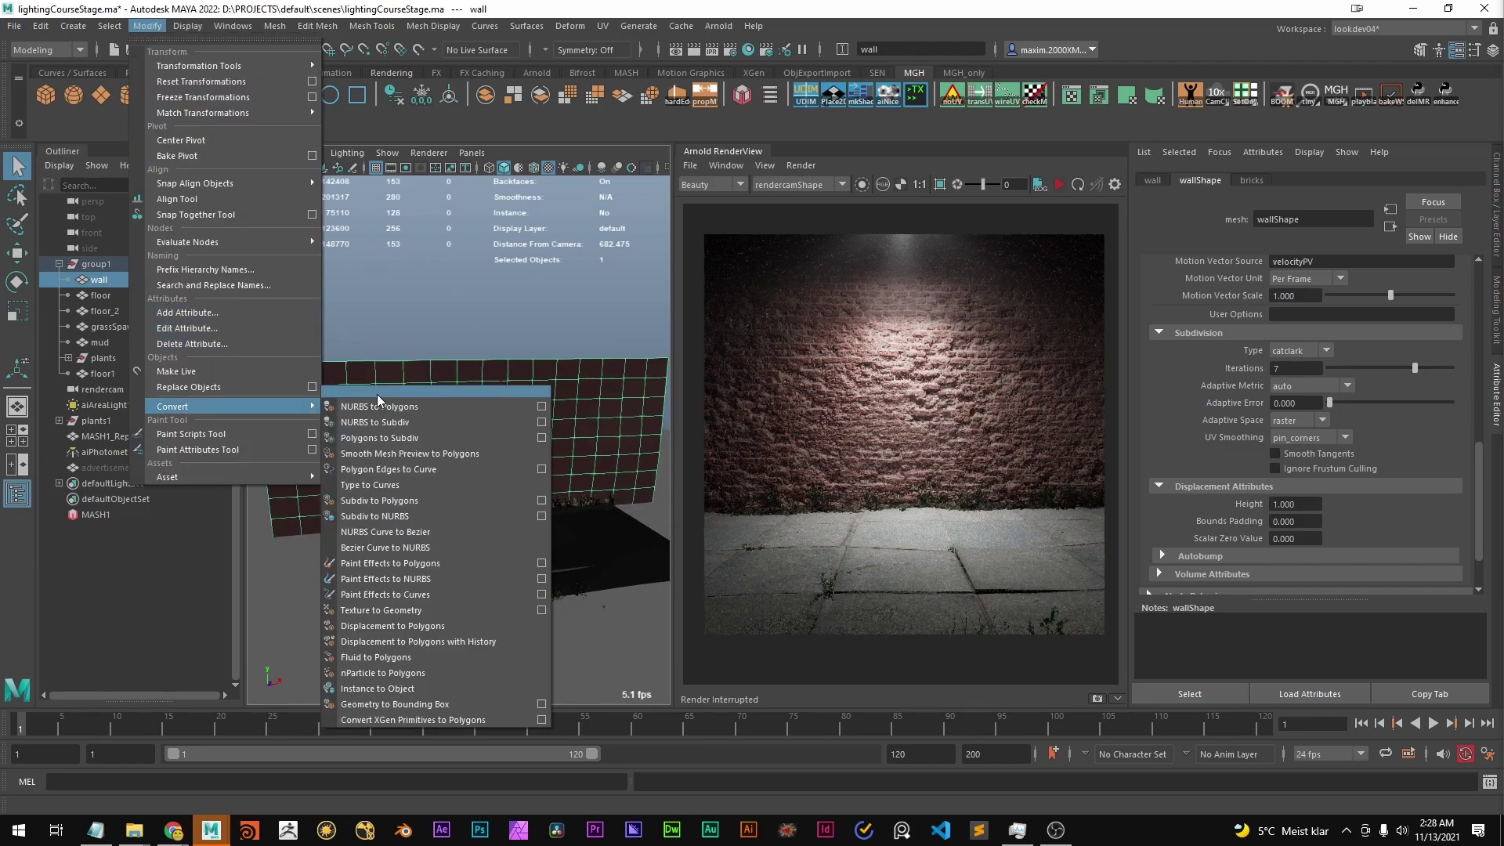
{"action": "key", "text": "Escape"}
{"action": "key", "text": "Escape"}
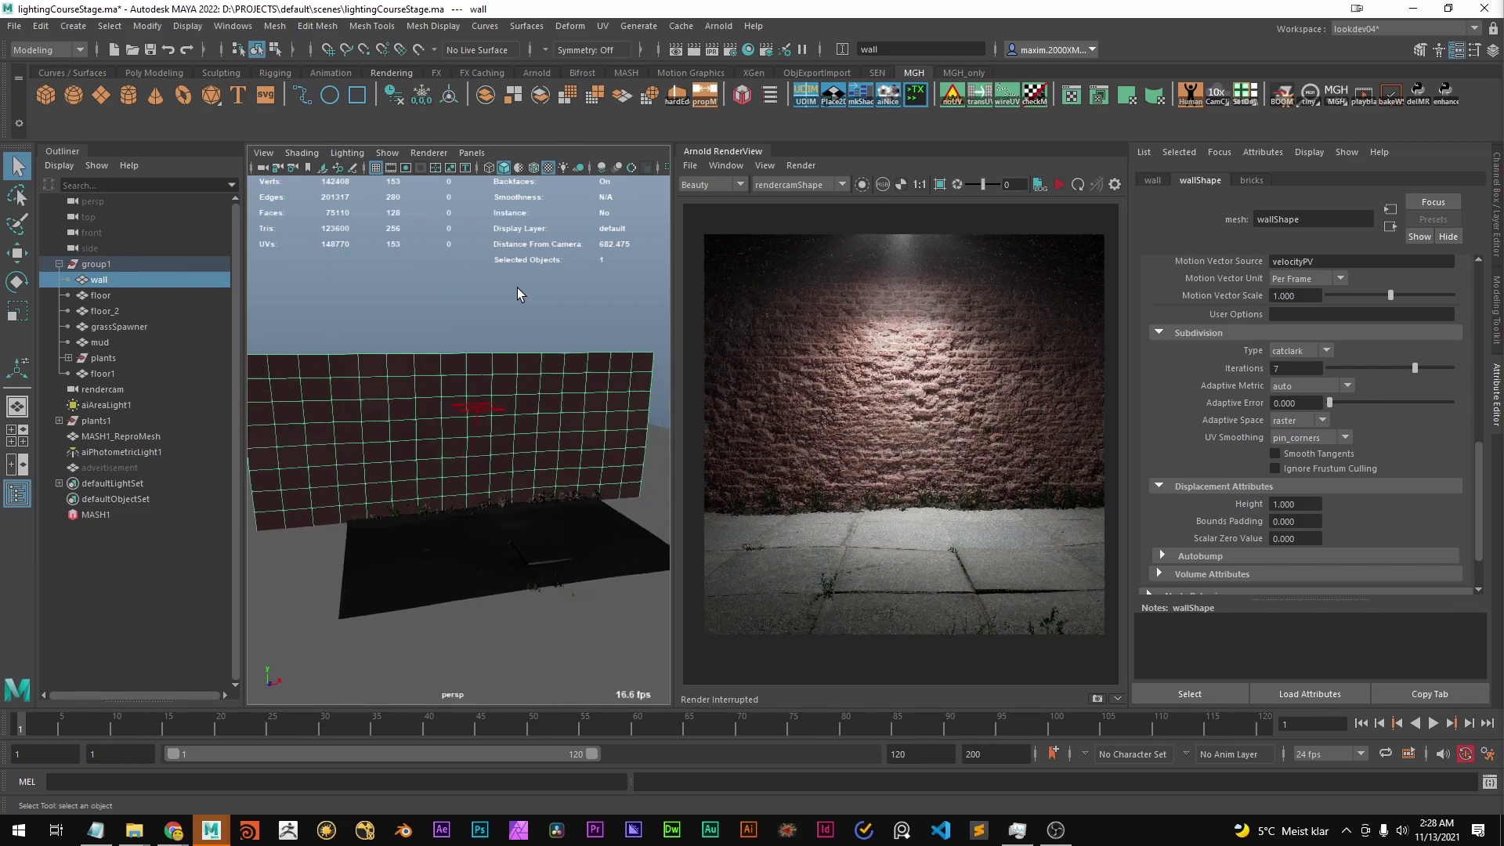
Bake the selected wall with Arnold's Bake Selected Geometry to wall_disp_baked.obj in the project's assets folder, overwriting the existing file
{"action": "left_click", "coordinate": [713, 28]}
{"action": "mouse_move", "coordinate": [735, 235]}
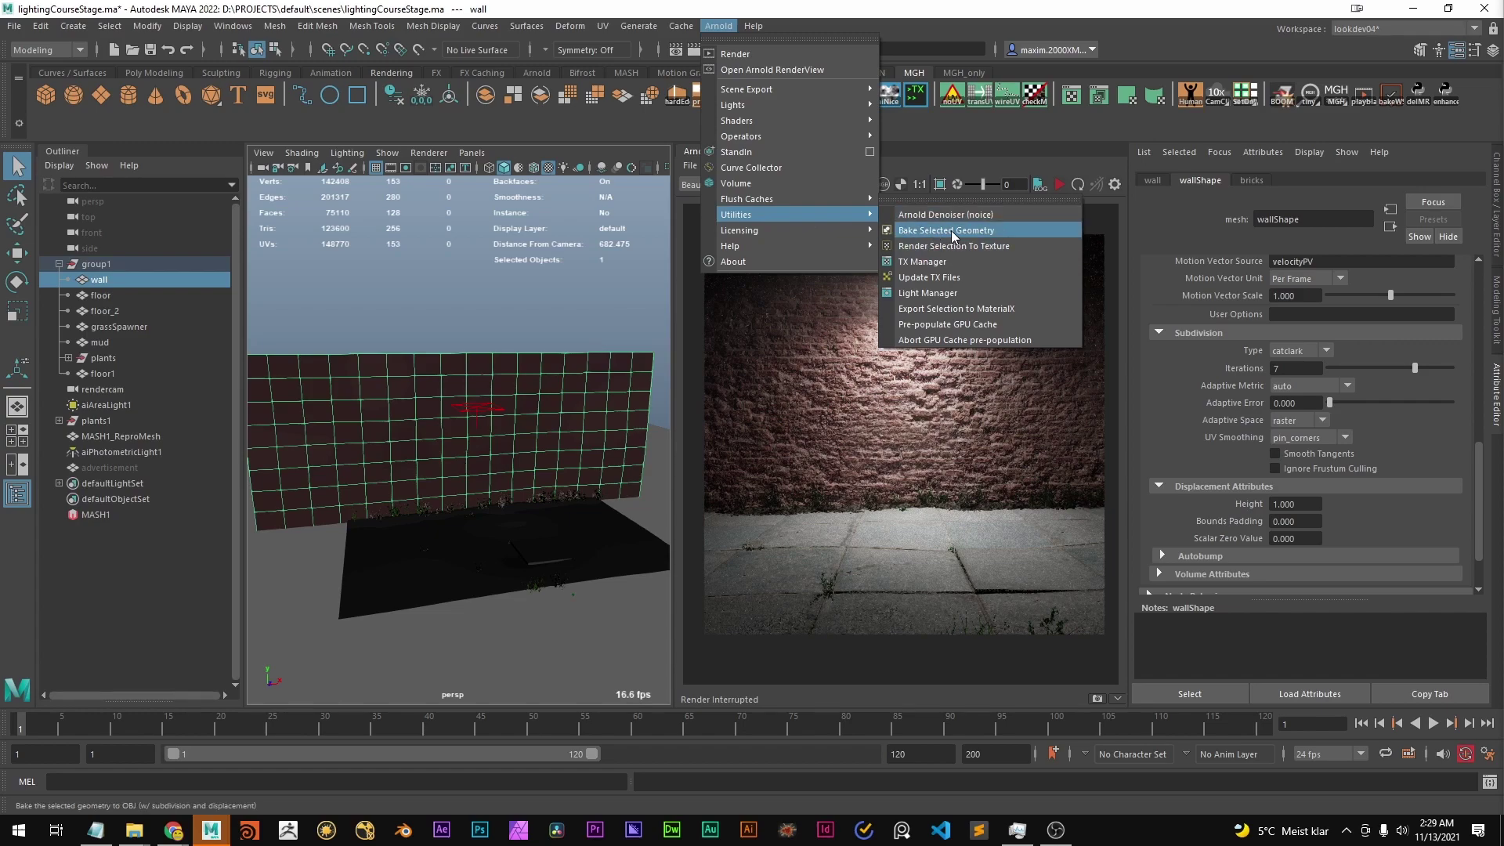
{"action": "left_click", "coordinate": [951, 230]}
{"action": "left_click", "coordinate": [598, 225]}
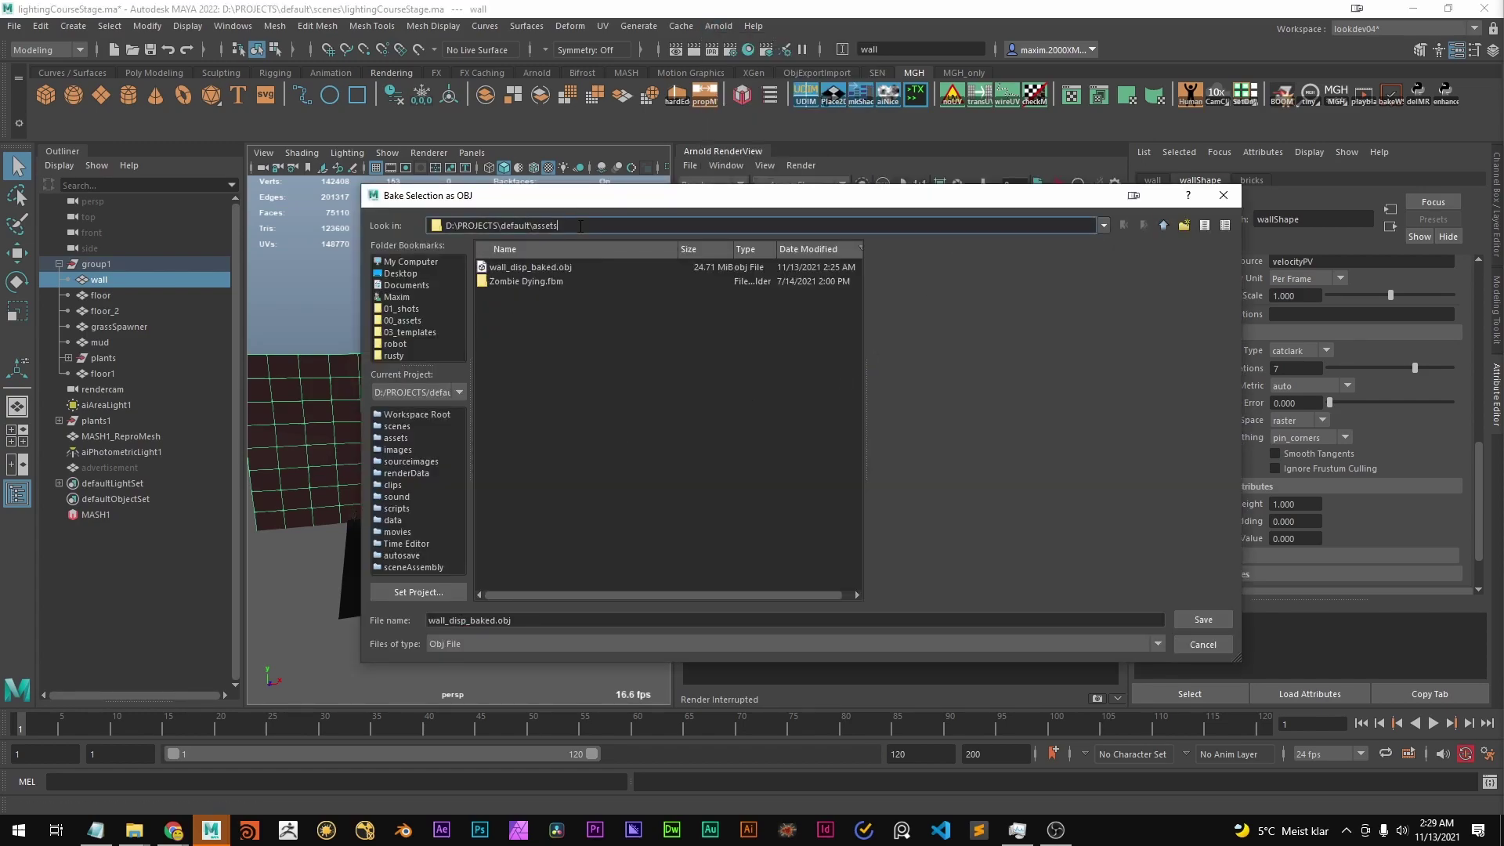
{"action": "triple_click", "coordinate": [598, 225]}
{"action": "left_click", "coordinate": [570, 517]}
{"action": "left_click", "coordinate": [492, 620]}
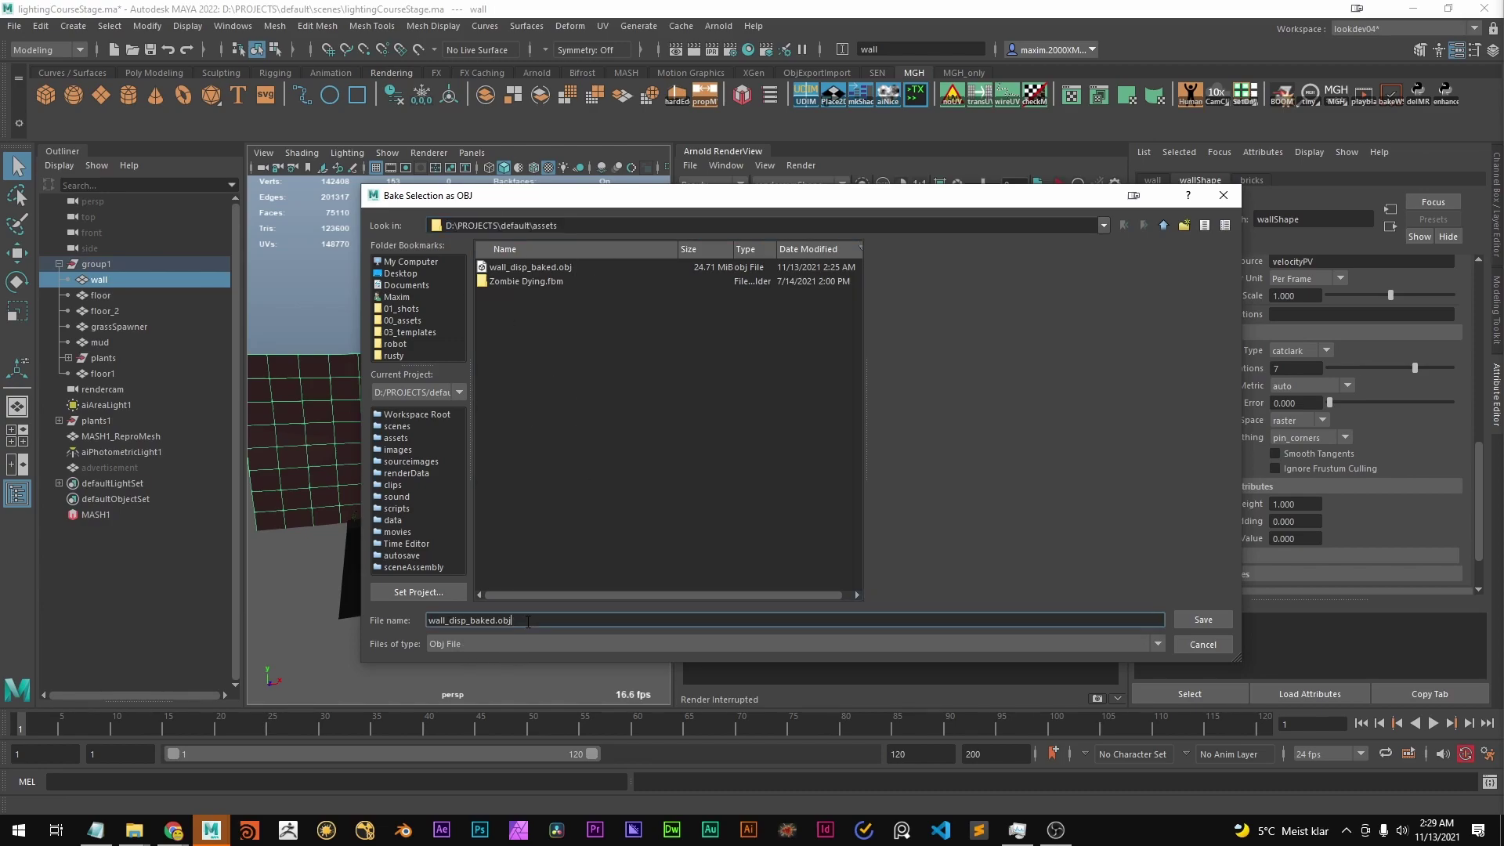
{"action": "left_click_drag", "start_coordinate": [497, 621], "coordinate": [529, 621]}
{"action": "key", "text": "Return"}
{"action": "left_click", "coordinate": [768, 453]}
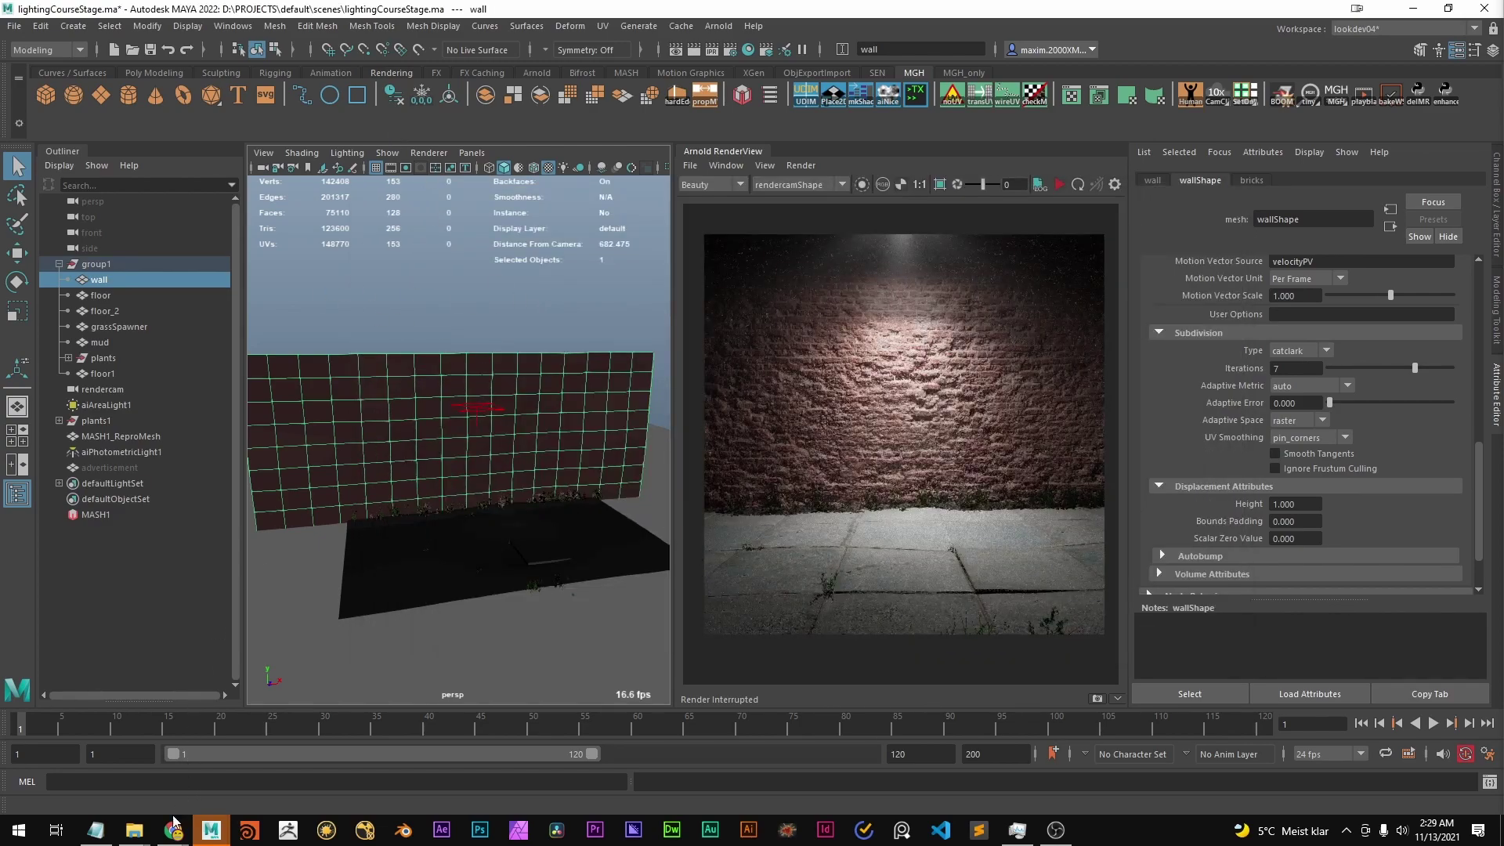
Switch to File Explorer and check the baked wall_disp_baked.obj file in the assets folder
{"action": "mouse_move", "coordinate": [135, 831]}
{"action": "left_click", "coordinate": [92, 764]}
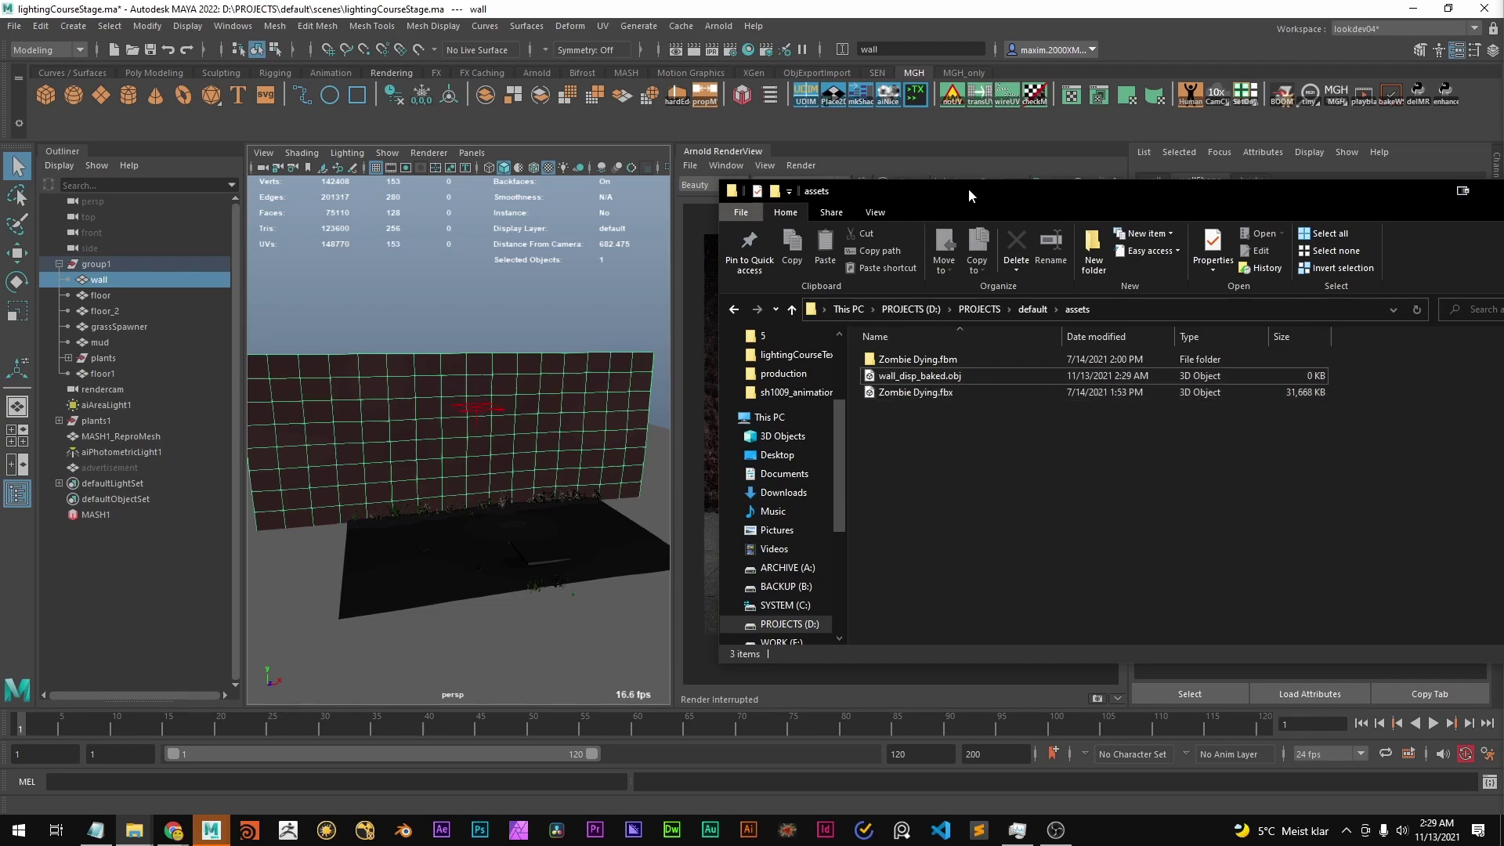
{"action": "left_click_drag", "start_coordinate": [968, 188], "coordinate": [768, 191]}
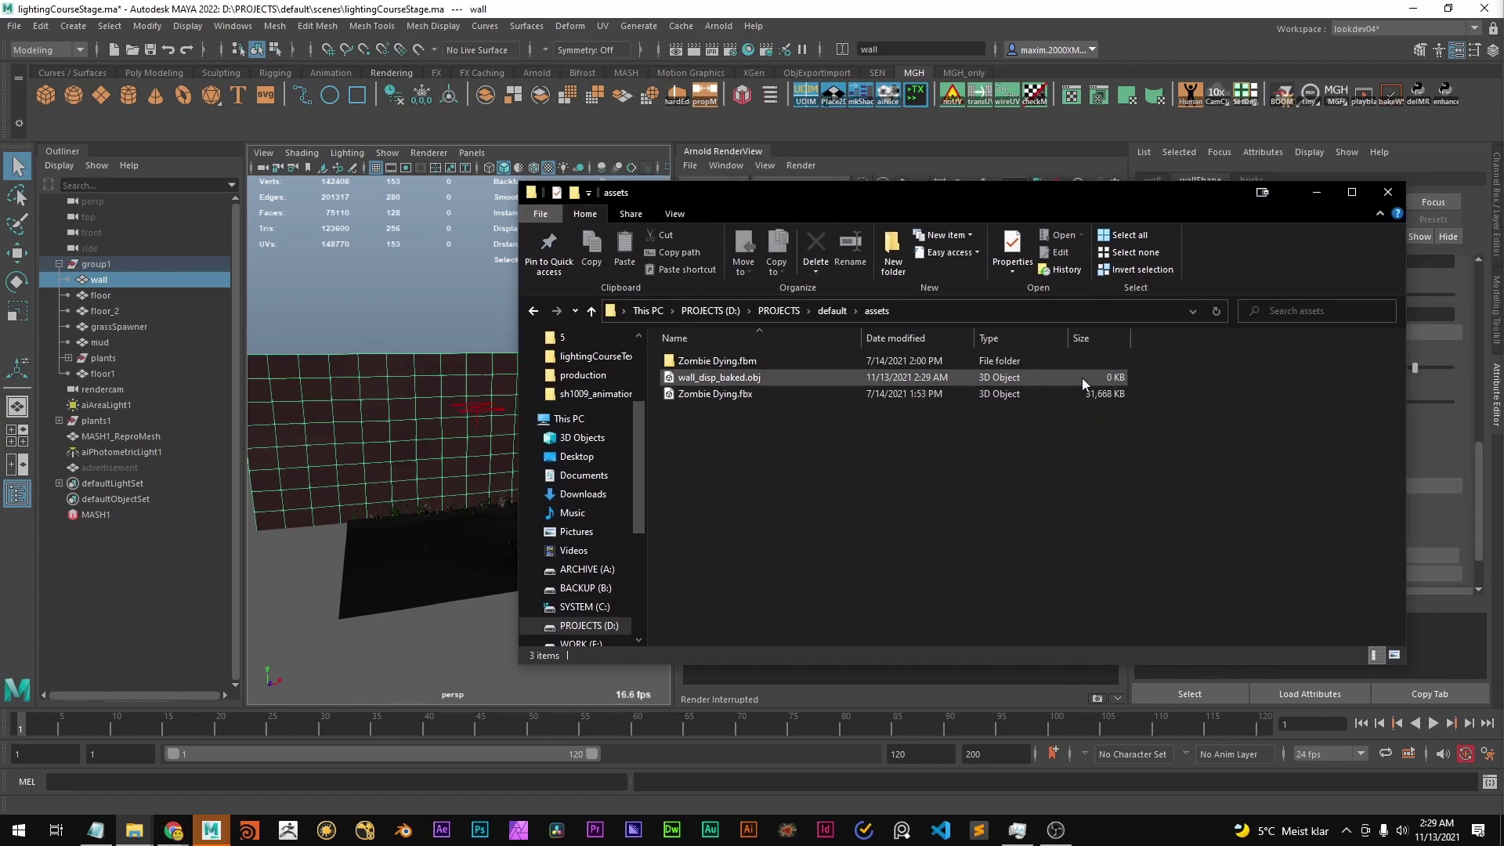
{"action": "left_click_drag", "start_coordinate": [961, 195], "coordinate": [1132, 88]}
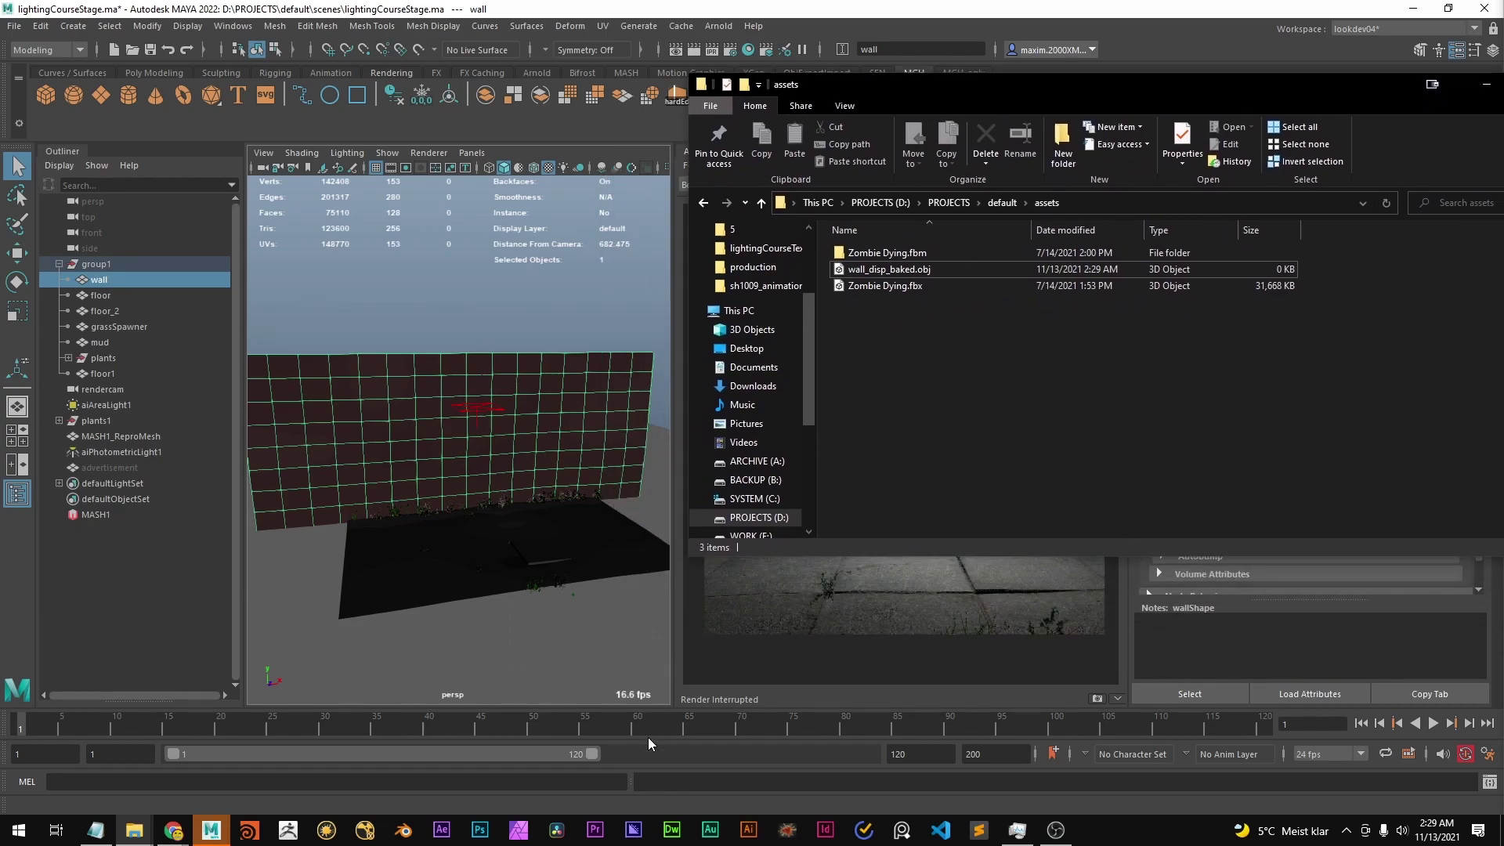
{"action": "left_click", "coordinate": [508, 6]}
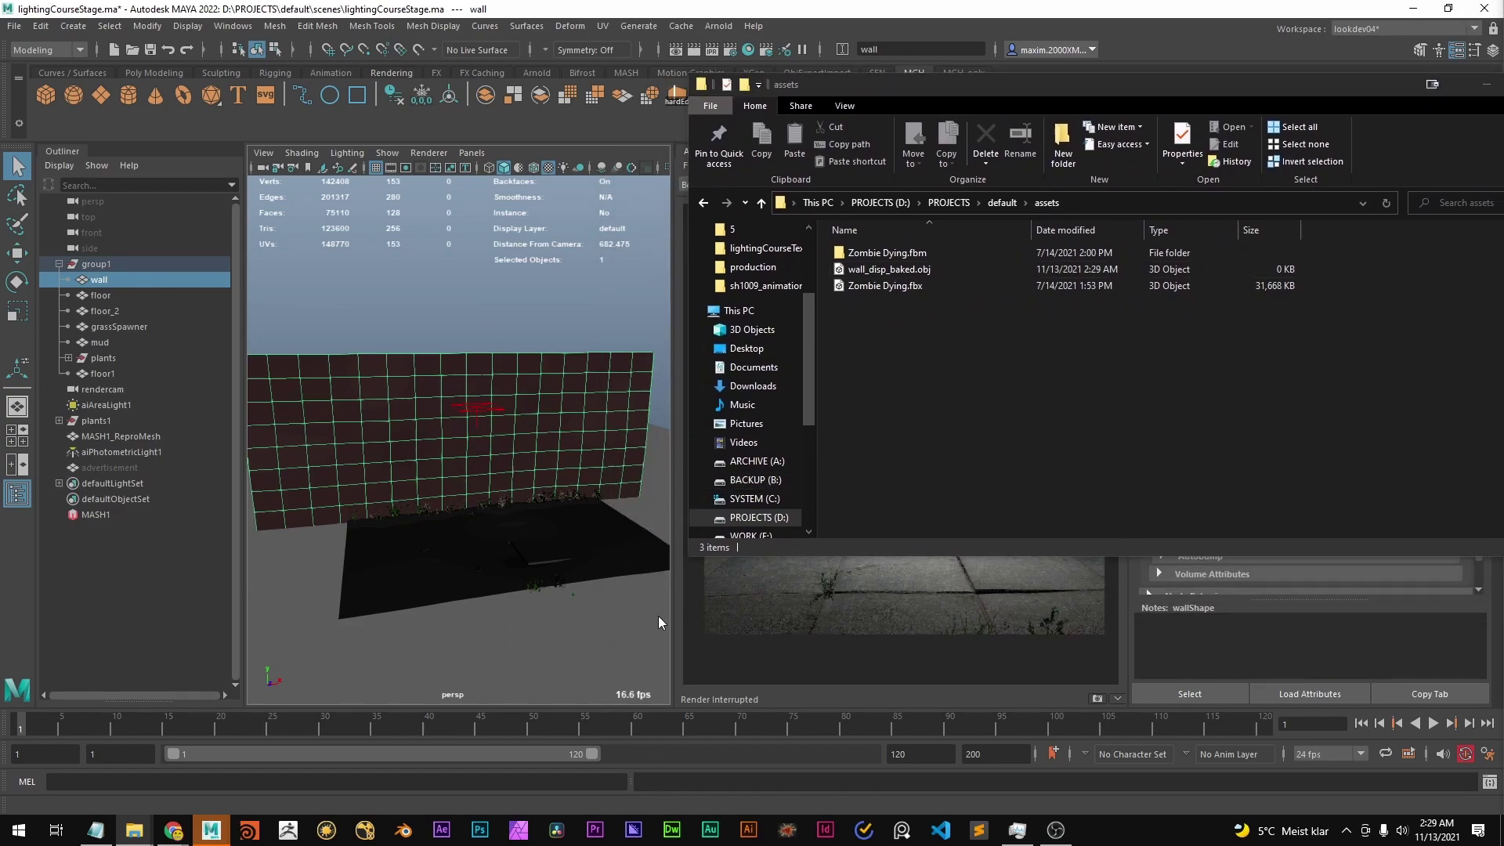
{"action": "left_click_drag", "start_coordinate": [939, 91], "coordinate": [1503, 457]}
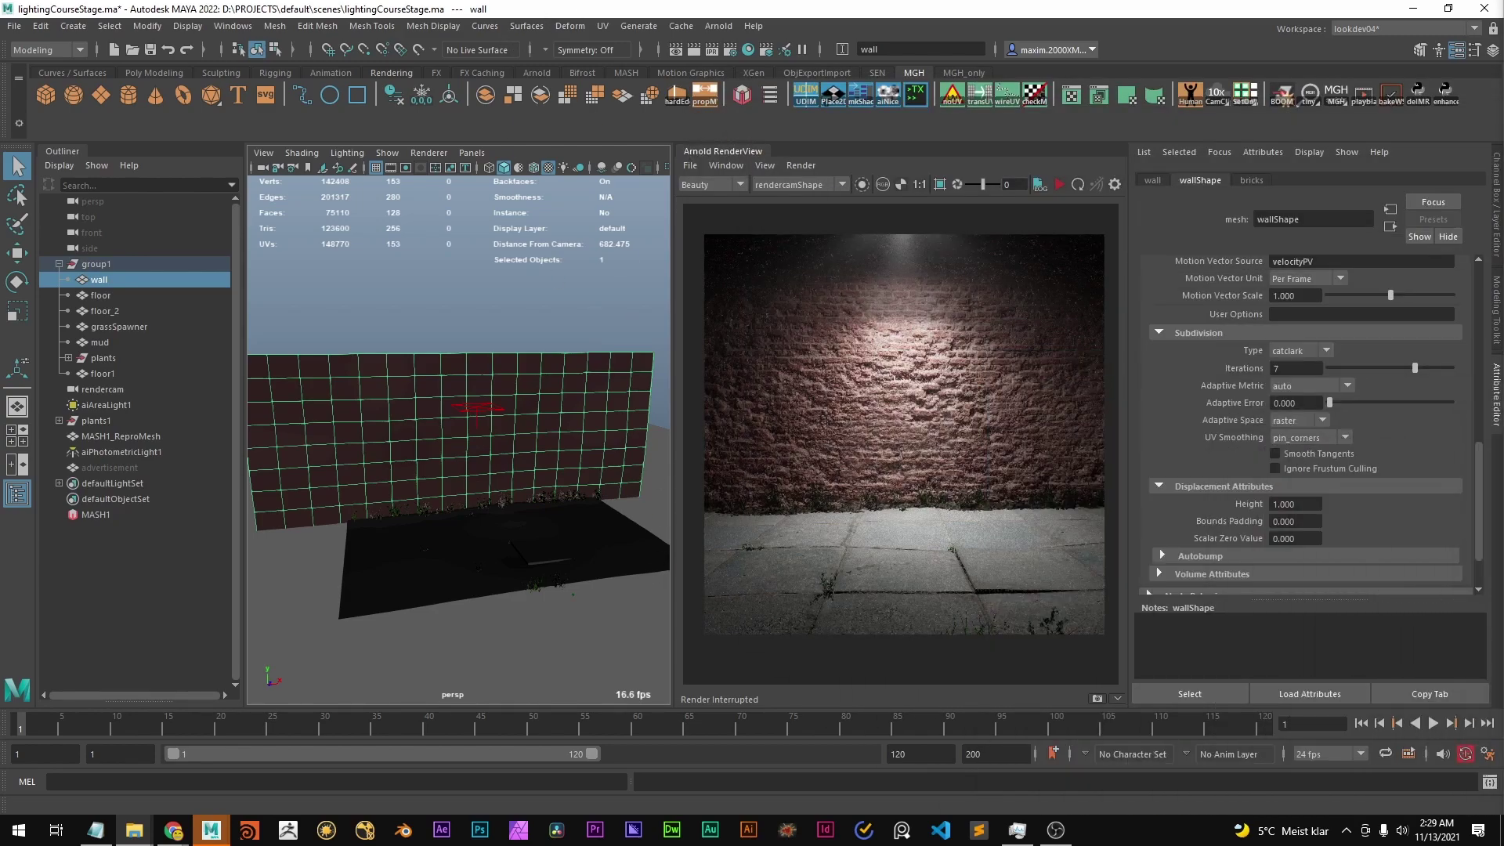
Set the wall's Arnold subdivision iterations to 7
{"action": "double_click", "coordinate": [1277, 369]}
{"action": "type", "text": "7"}
{"action": "key", "text": "Return"}
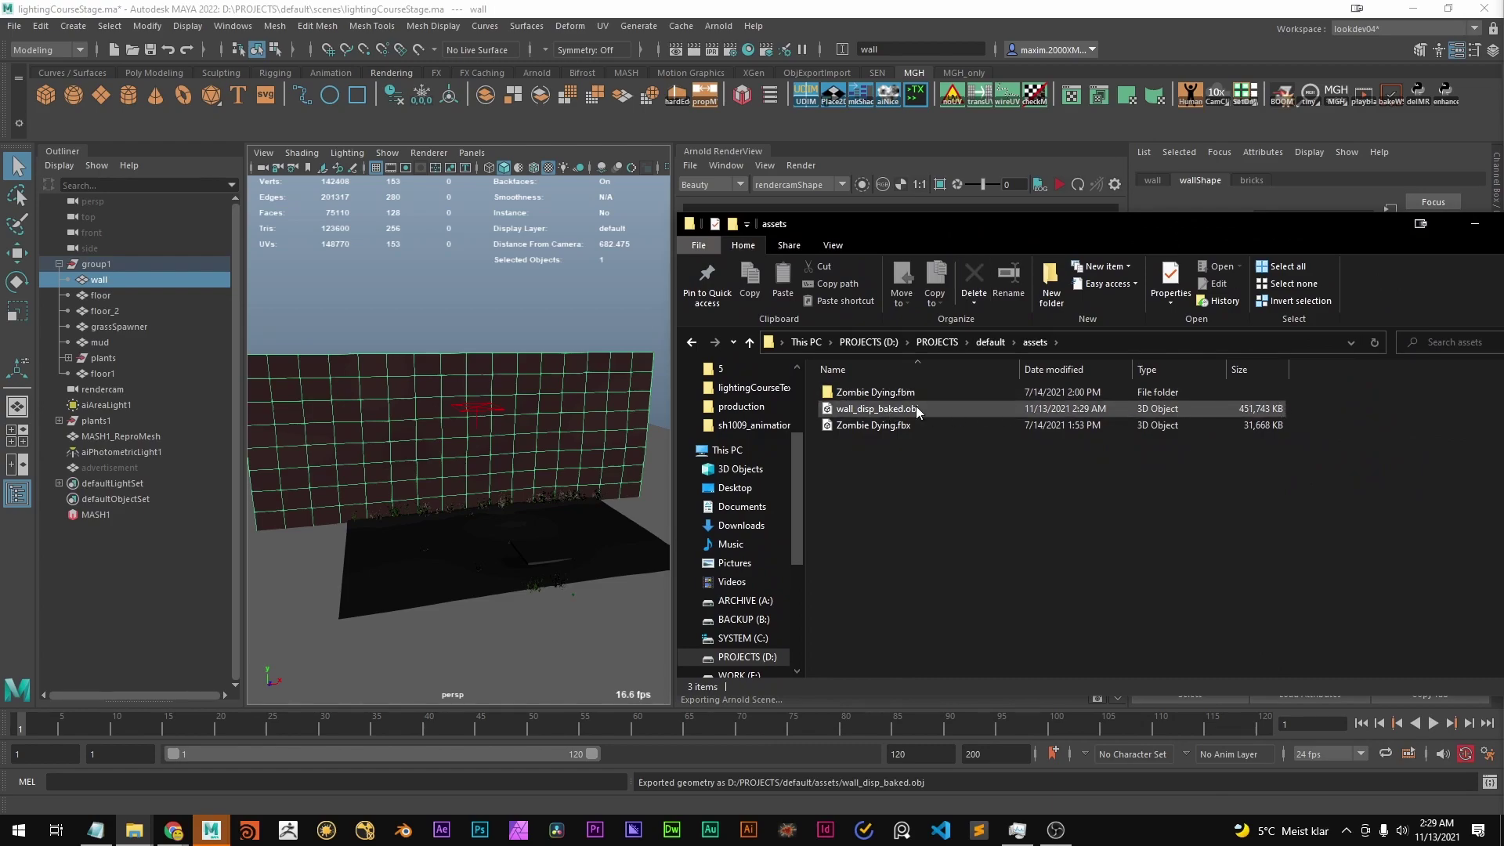
Import wall_disp_baked.obj from the assets folder in File Explorer into the Maya scene
{"action": "left_click_drag", "start_coordinate": [872, 410], "coordinate": [473, 312]}
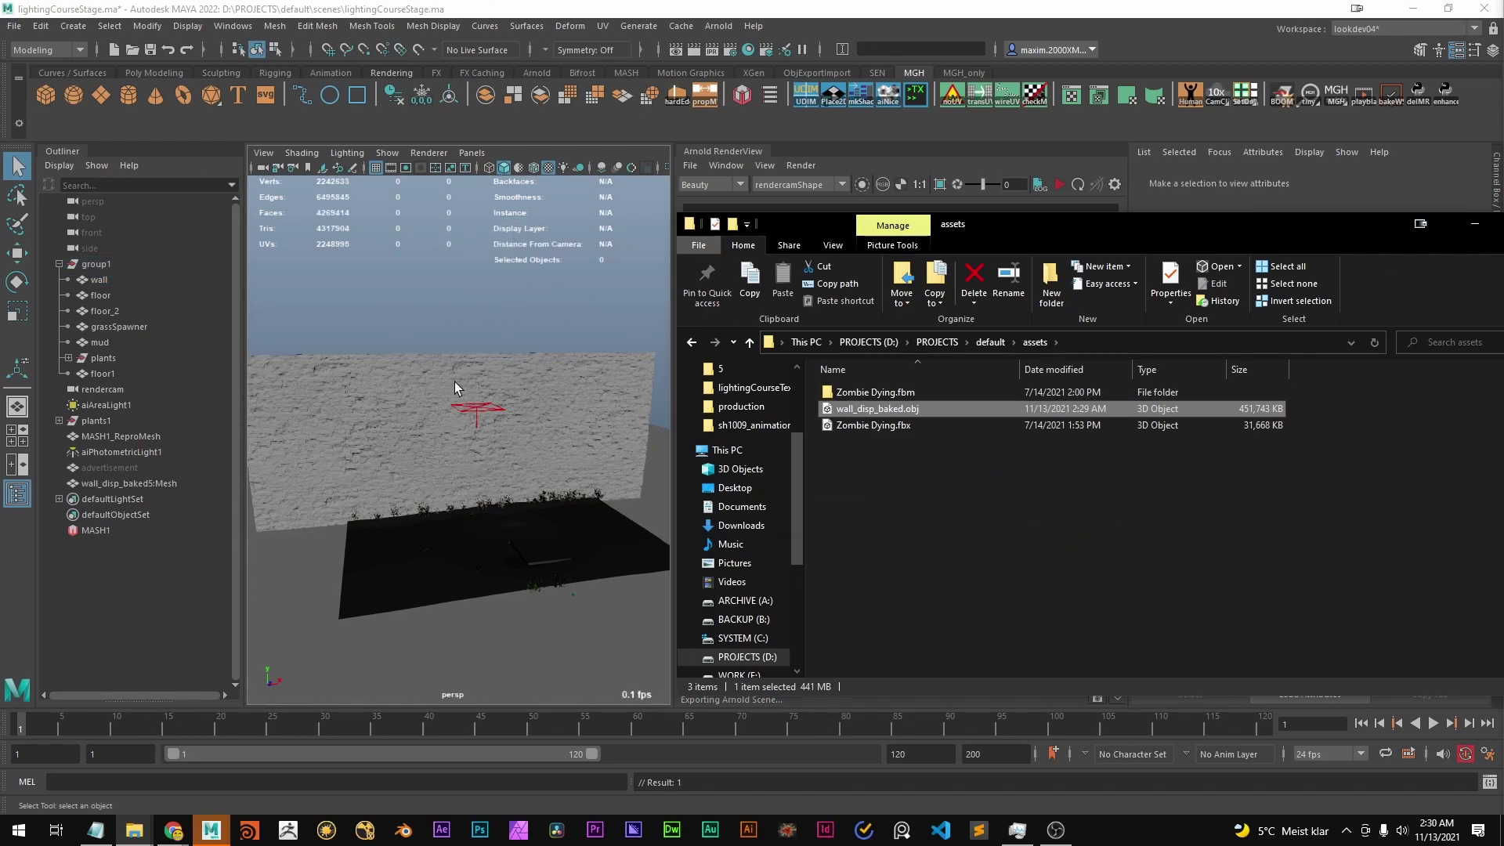
{"action": "left_click", "coordinate": [425, 326]}
Examine the imported baked wall up close and select it to check its polygon counts, leaving nothing selected
{"action": "left_click_drag", "start_coordinate": [421, 393], "coordinate": [384, 469], "text": "alt"}
{"action": "right_click_drag", "start_coordinate": [384, 468], "coordinate": [572, 520], "text": "alt"}
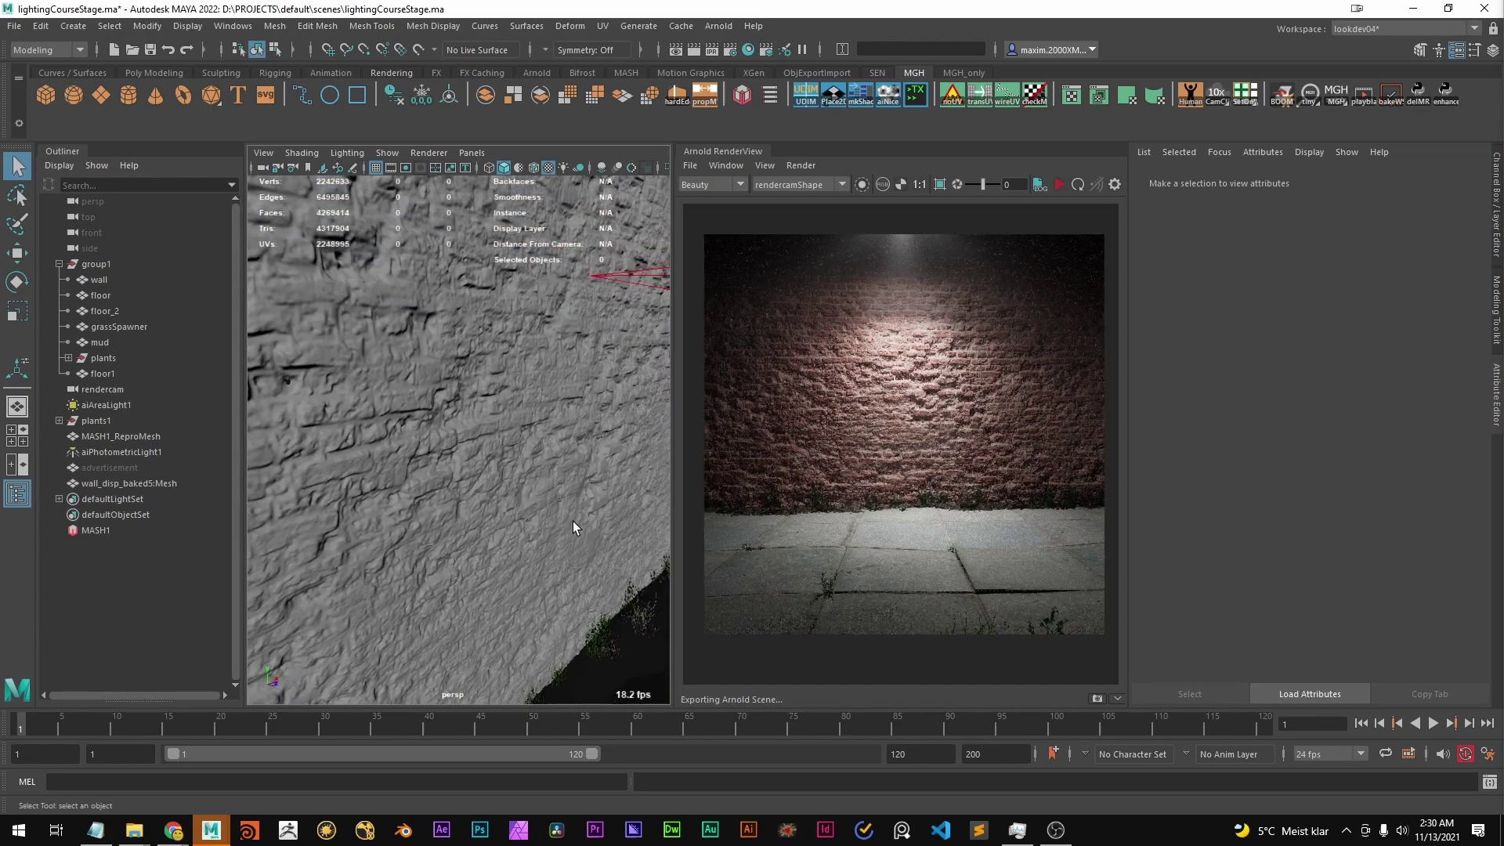
{"action": "left_click", "coordinate": [480, 487]}
{"action": "middle_click_drag", "start_coordinate": [480, 487], "coordinate": [527, 493], "text": "alt"}
{"action": "right_click_drag", "start_coordinate": [527, 494], "coordinate": [429, 466], "text": "alt"}
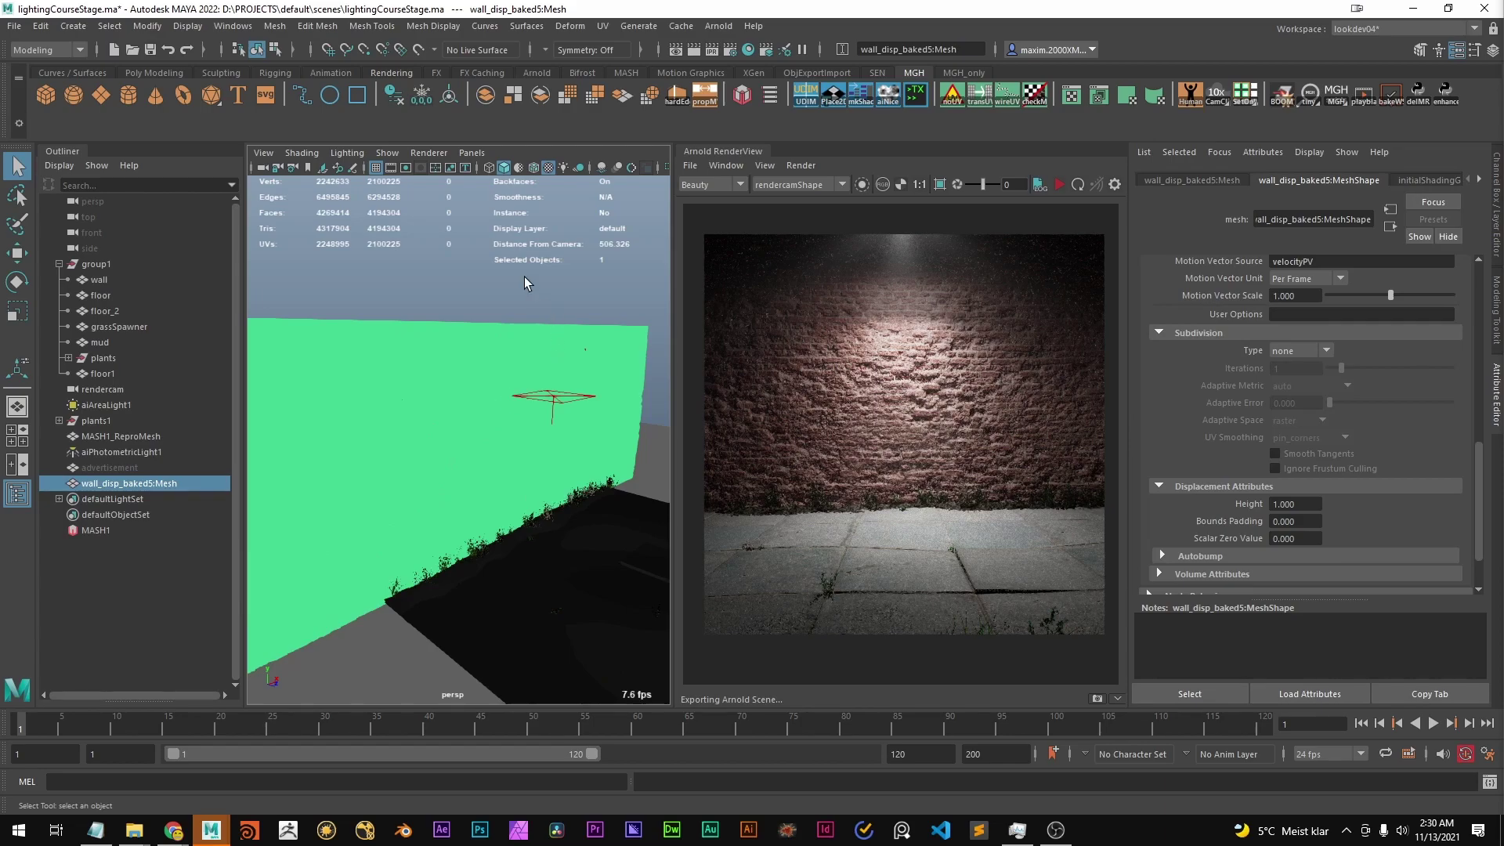
{"action": "left_click", "coordinate": [524, 276]}
Inspect the baked wall's brick relief in the perspective view from several angles and distances
{"action": "left_click_drag", "start_coordinate": [456, 526], "coordinate": [394, 465], "text": "alt"}
{"action": "right_click_drag", "start_coordinate": [418, 489], "coordinate": [376, 489], "text": "alt"}
{"action": "middle_click_drag", "start_coordinate": [434, 490], "coordinate": [477, 490], "text": "alt"}
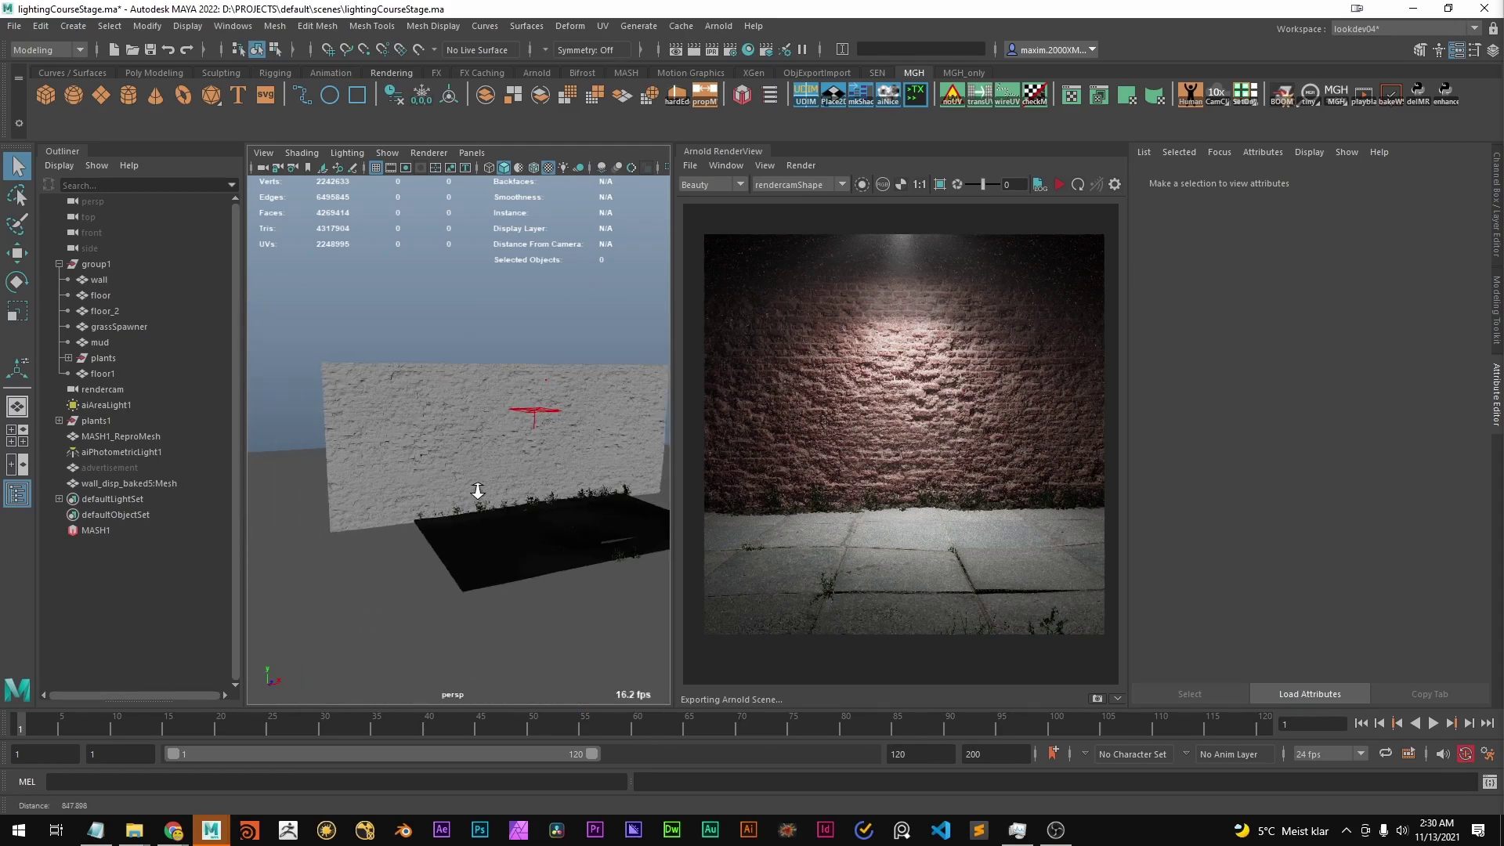
{"action": "left_click_drag", "start_coordinate": [502, 478], "coordinate": [486, 496], "text": "alt"}
{"action": "right_click_drag", "start_coordinate": [486, 496], "coordinate": [547, 501], "text": "alt"}
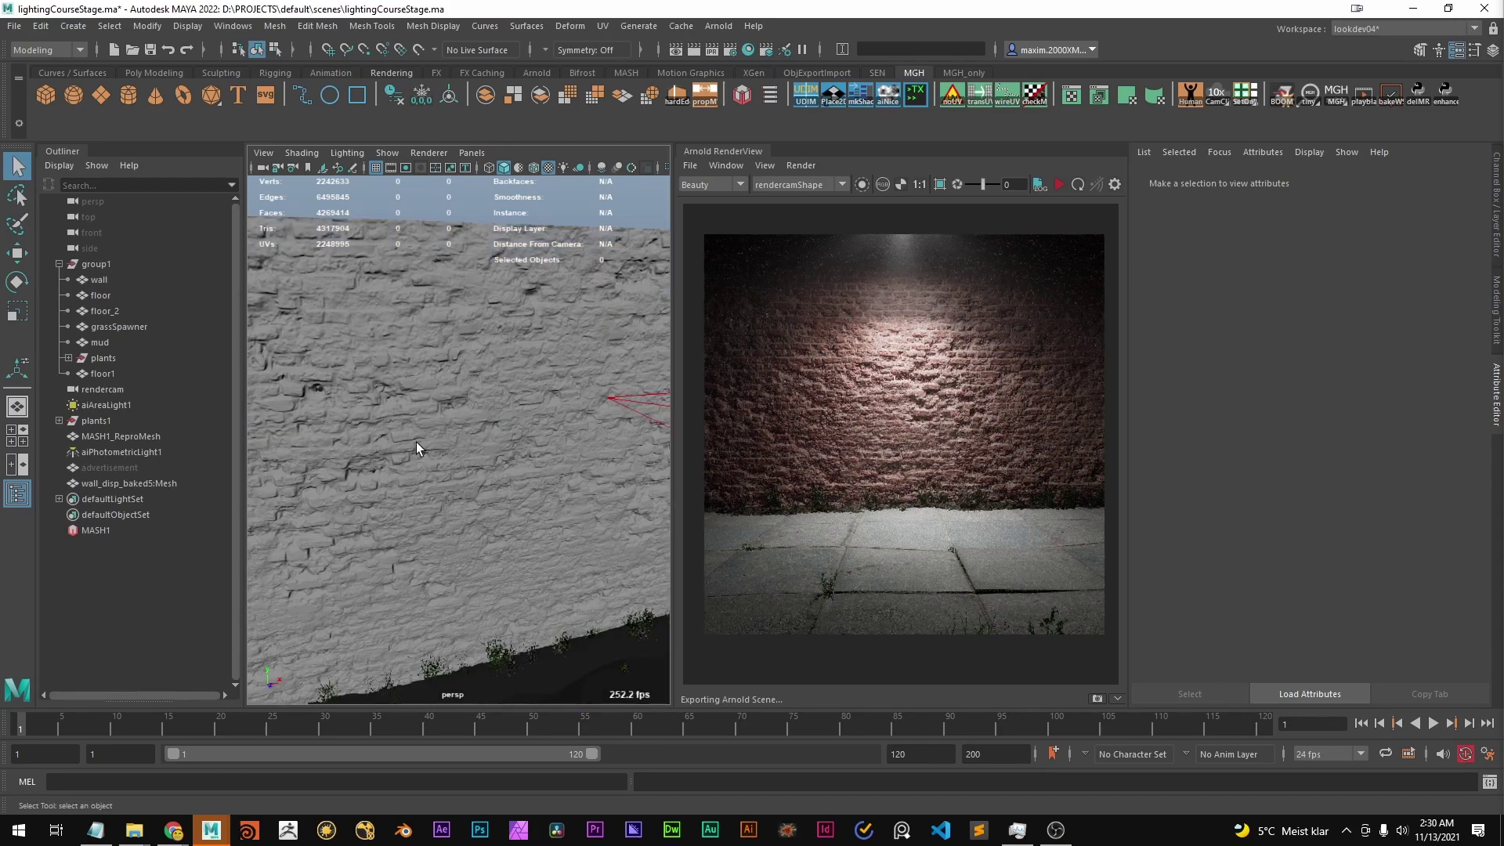
{"action": "mouse_move", "coordinate": [416, 442]}
{"action": "left_mouse_down", "text": "alt"}
{"action": "mouse_move", "coordinate": [528, 464]}
{"action": "mouse_move", "coordinate": [466, 345]}
{"action": "mouse_move", "coordinate": [470, 379]}
{"action": "mouse_move", "coordinate": [571, 379]}
{"action": "mouse_move", "coordinate": [421, 415]}
{"action": "left_mouse_up", "text": "alt"}
{"action": "right_click_drag", "start_coordinate": [422, 416], "coordinate": [259, 302], "text": "alt"}
{"action": "right_click_drag", "start_coordinate": [509, 410], "coordinate": [447, 410], "text": "alt"}
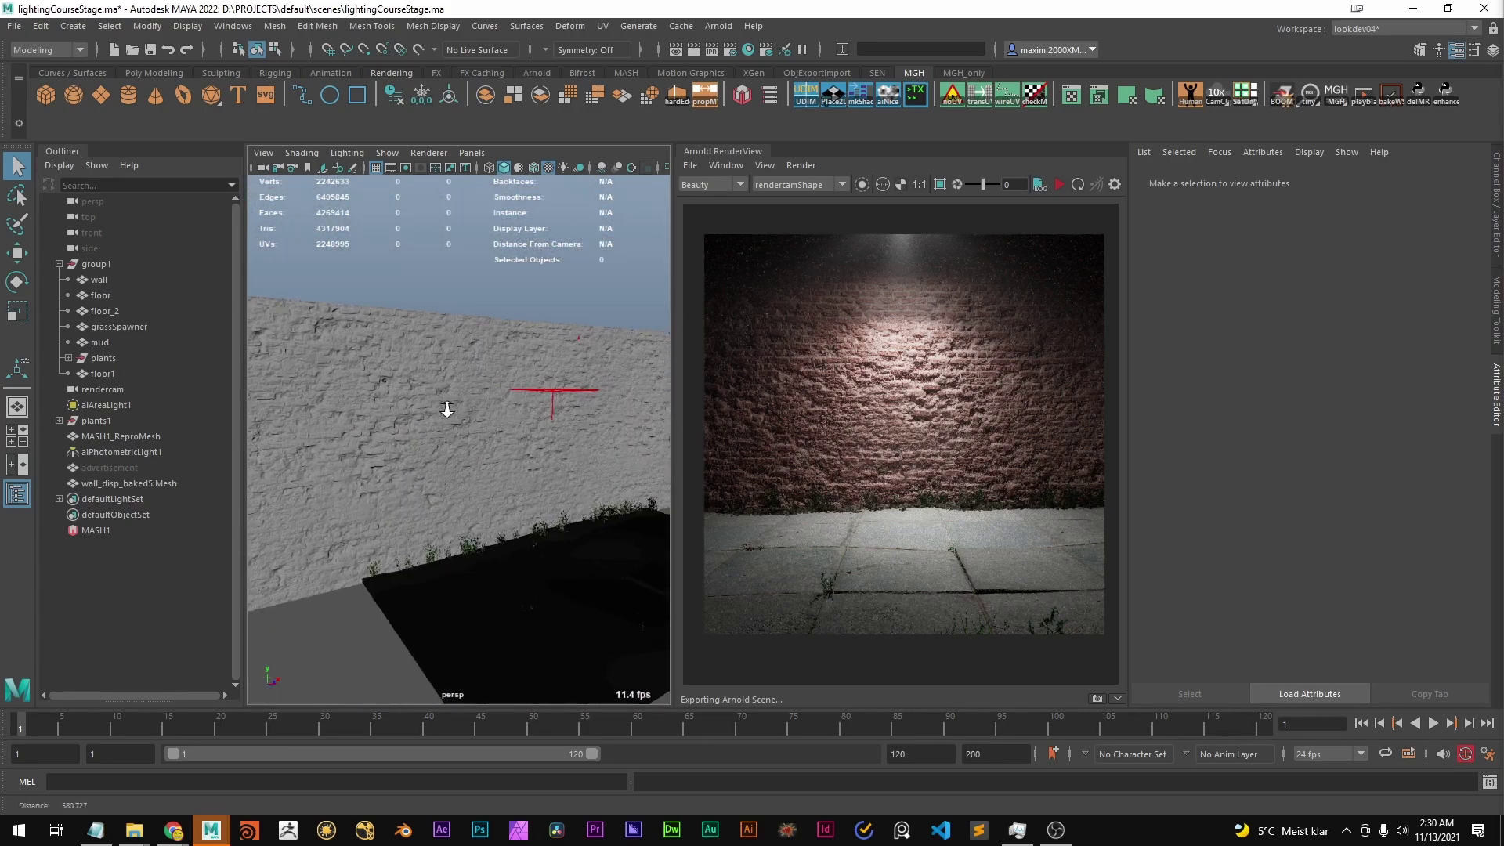
{"action": "left_click", "coordinate": [487, 448]}
{"action": "key", "text": "f"}
{"action": "left_click", "coordinate": [449, 350]}
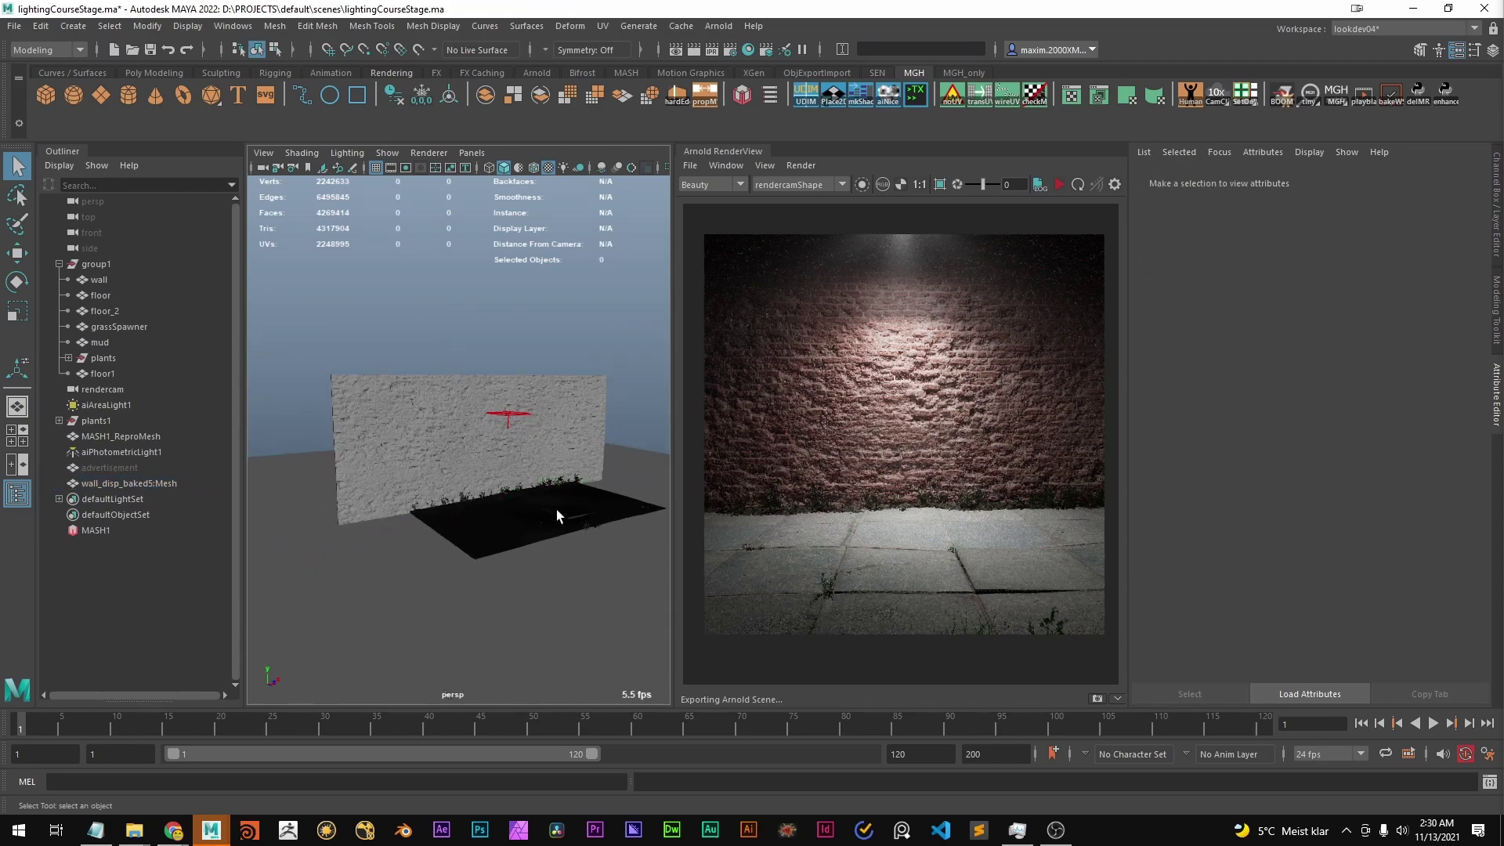
{"action": "right_click_drag", "start_coordinate": [369, 514], "coordinate": [524, 515], "text": "alt"}
{"action": "left_click_drag", "start_coordinate": [525, 516], "coordinate": [442, 504], "text": "alt"}
{"action": "scroll", "coordinate": [370, 413], "scroll_direction": "up", "scroll_amount": 4}
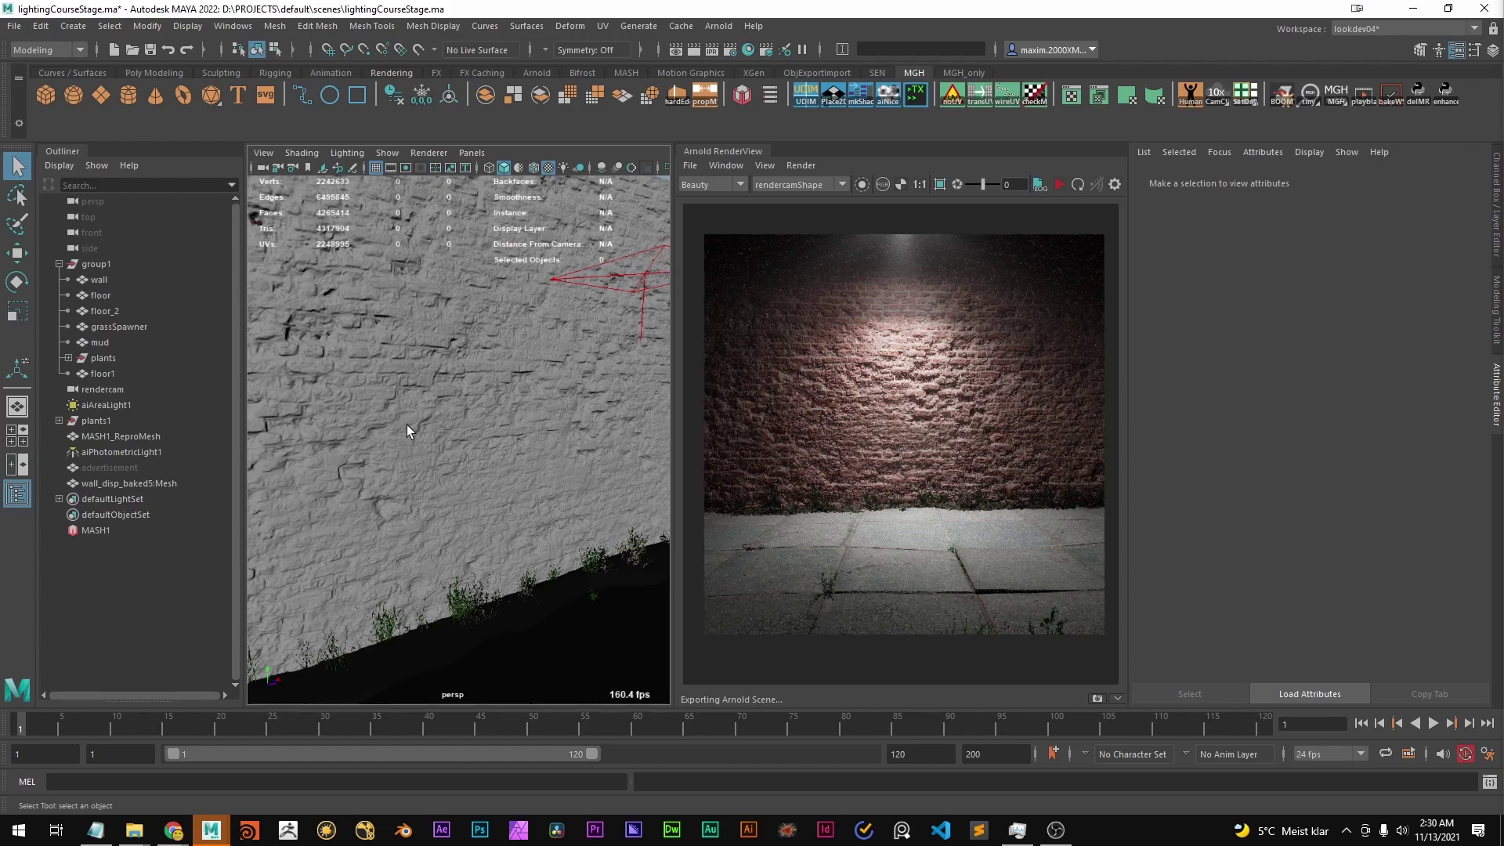
{"action": "right_click_drag", "start_coordinate": [407, 425], "coordinate": [450, 468], "text": "alt"}
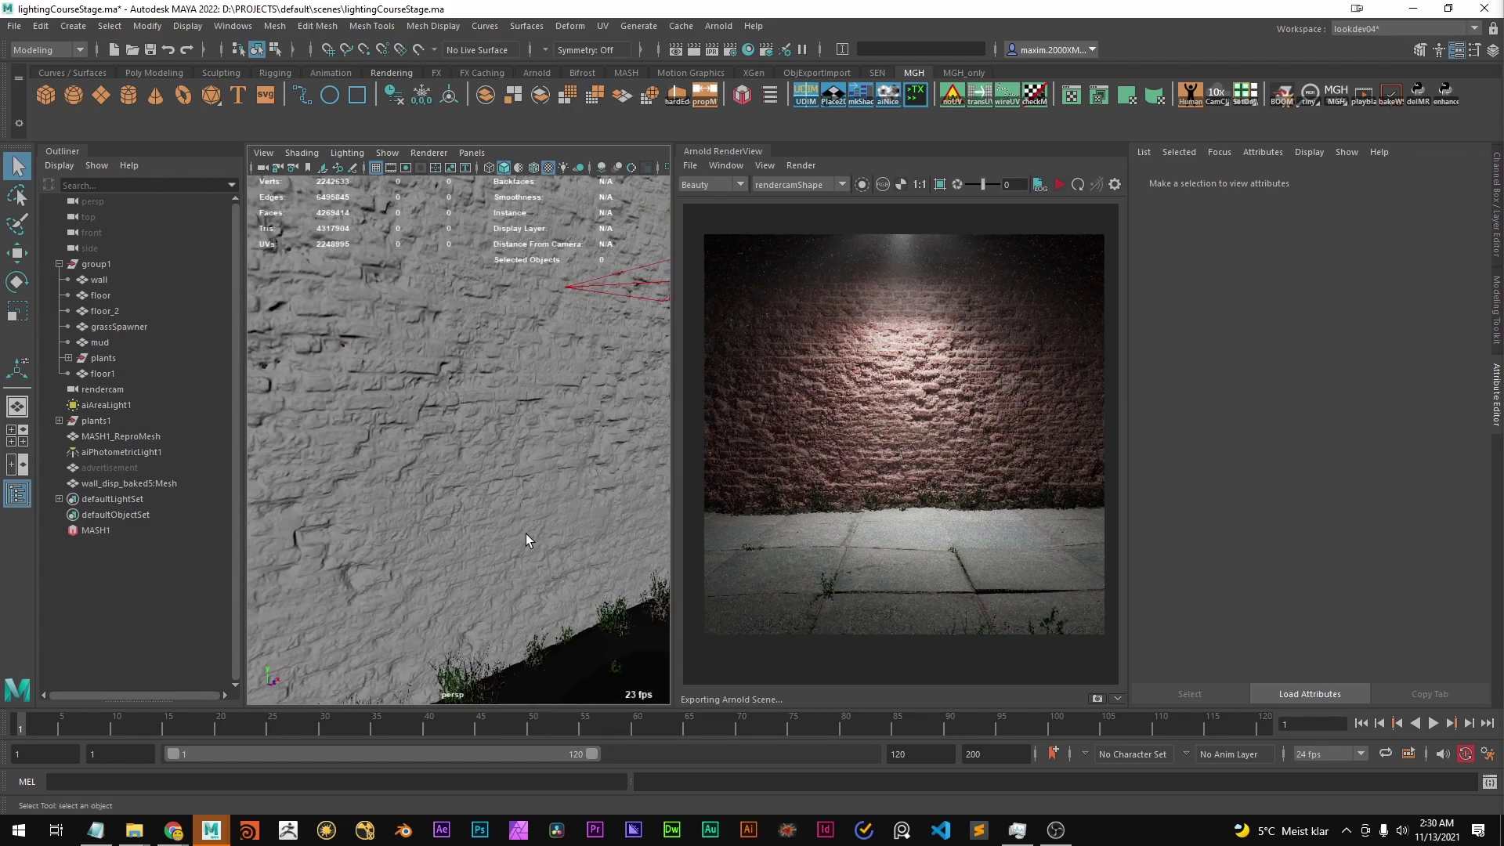
{"action": "right_click_drag", "start_coordinate": [526, 533], "coordinate": [427, 499], "text": "alt"}
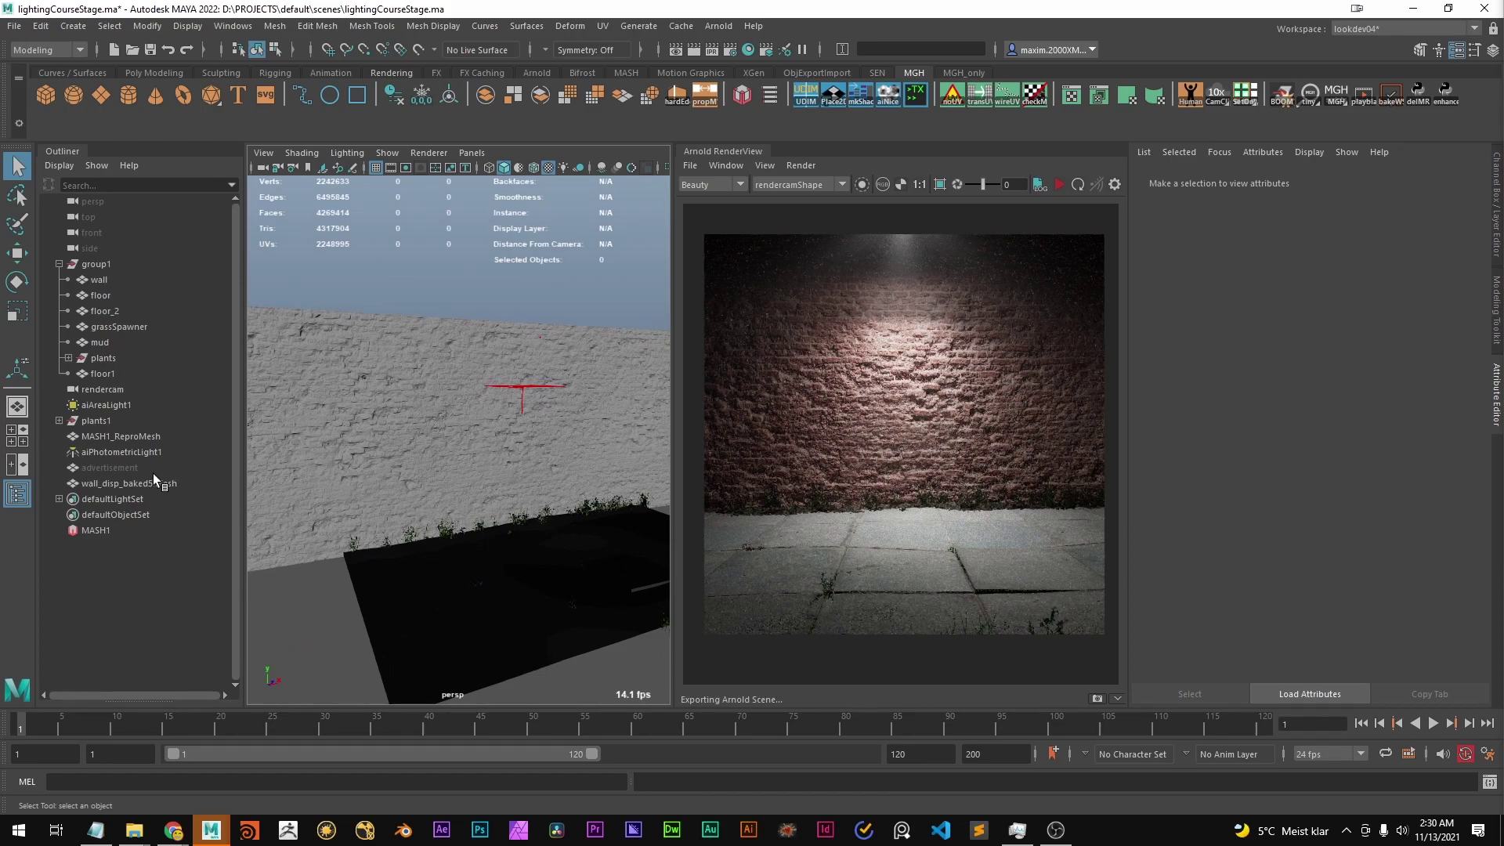
Unhide the advertisement poster object and view it against the baked wall
{"action": "left_click", "coordinate": [129, 468]}
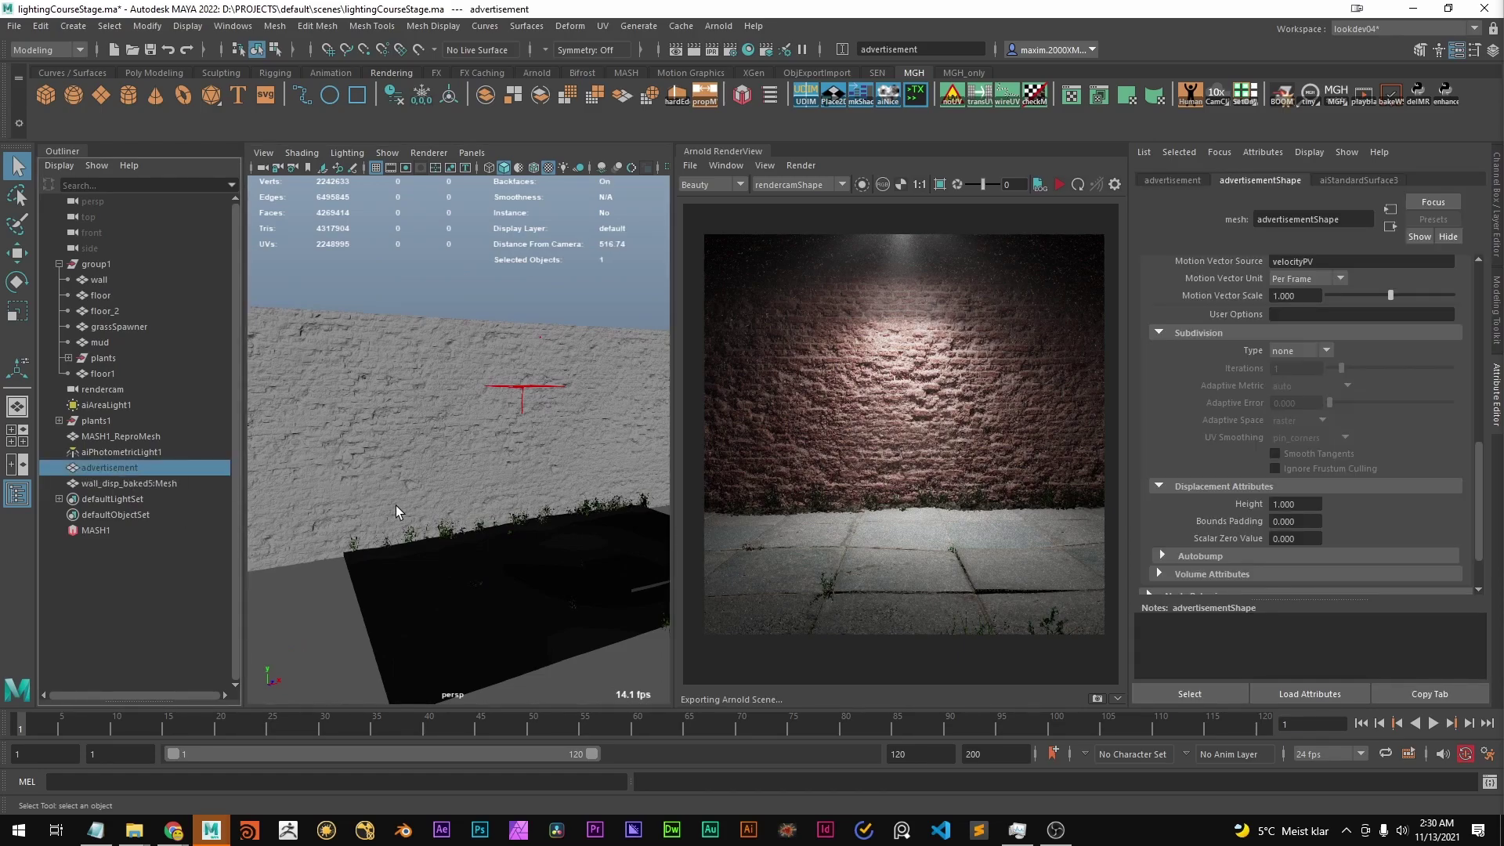
{"action": "key", "text": "shift+h"}
{"action": "left_click_drag", "start_coordinate": [505, 510], "coordinate": [407, 487], "text": "alt"}
{"action": "left_click", "coordinate": [496, 320]}
{"action": "right_click_drag", "start_coordinate": [407, 487], "coordinate": [553, 454], "text": "alt"}
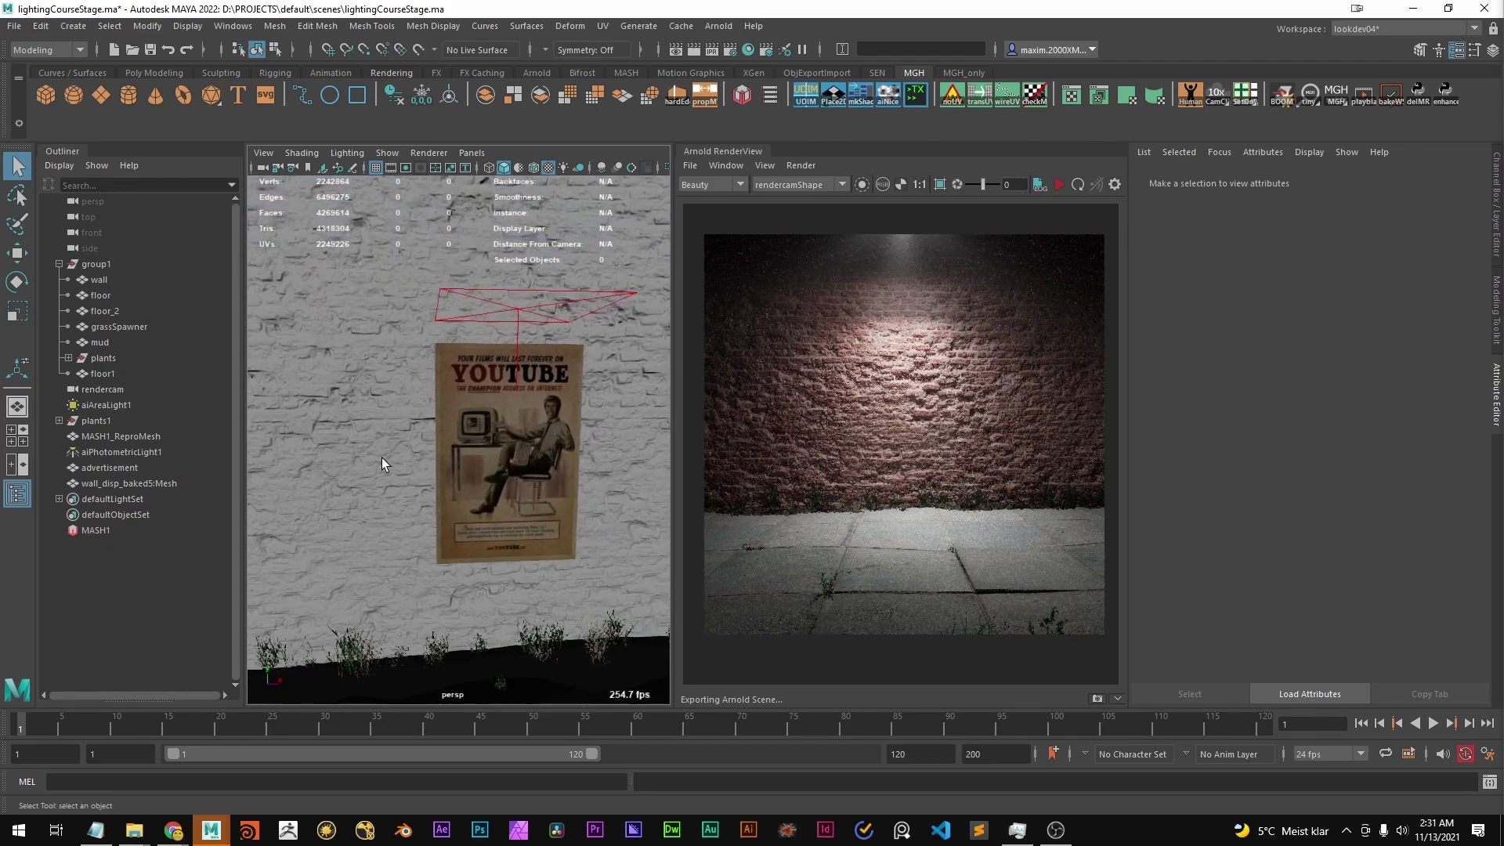
{"action": "left_click_drag", "start_coordinate": [421, 527], "coordinate": [504, 538], "text": "alt"}
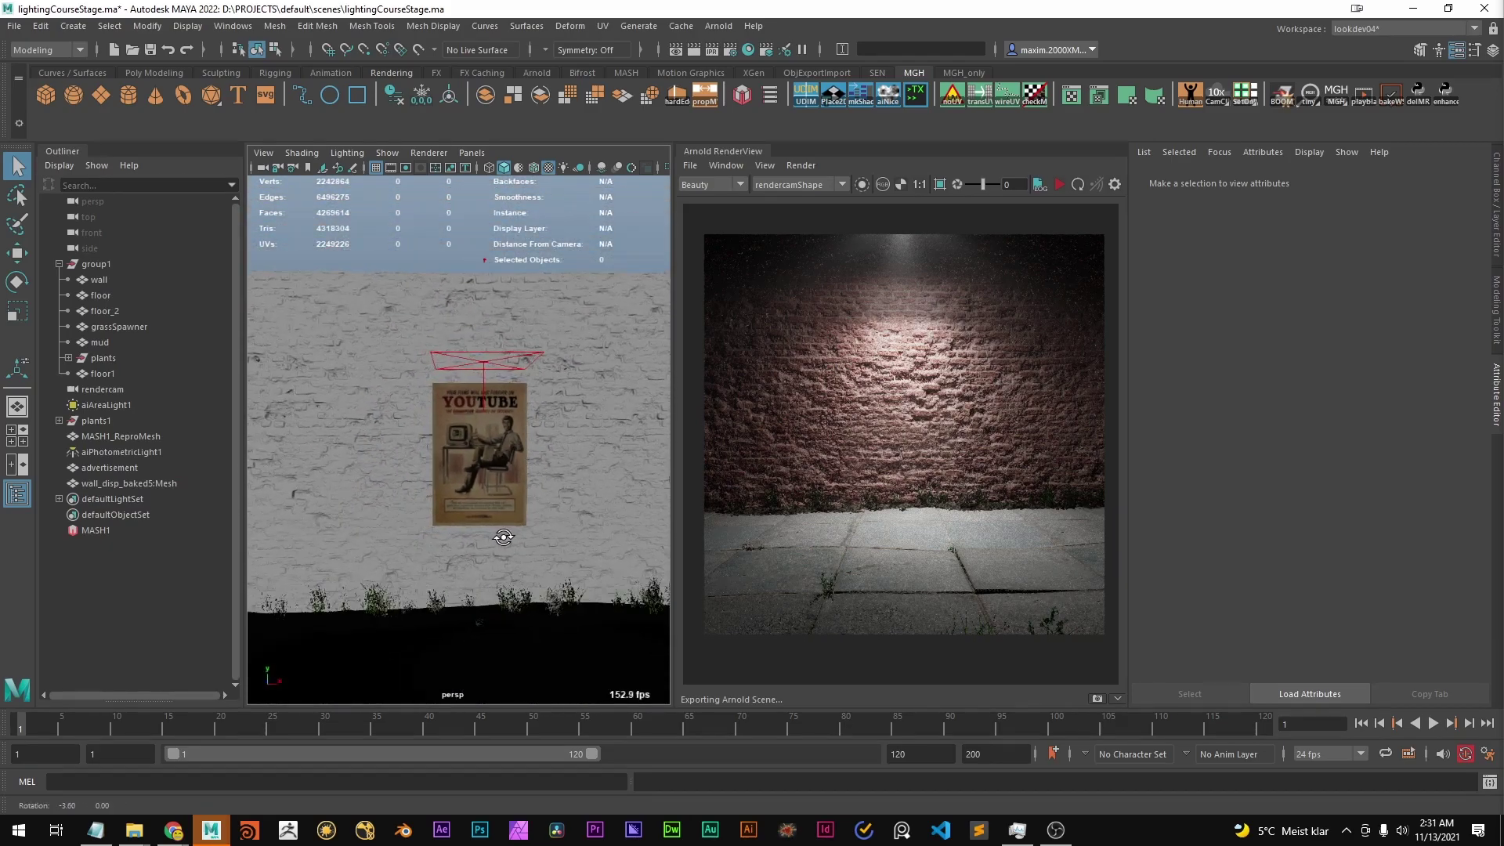
Select the advertisement poster followed by the baked wall, and set the ShrinkWrap options to Vertex Normals projection
{"action": "scroll", "coordinate": [597, 538], "scroll_direction": "up", "scroll_amount": 6}
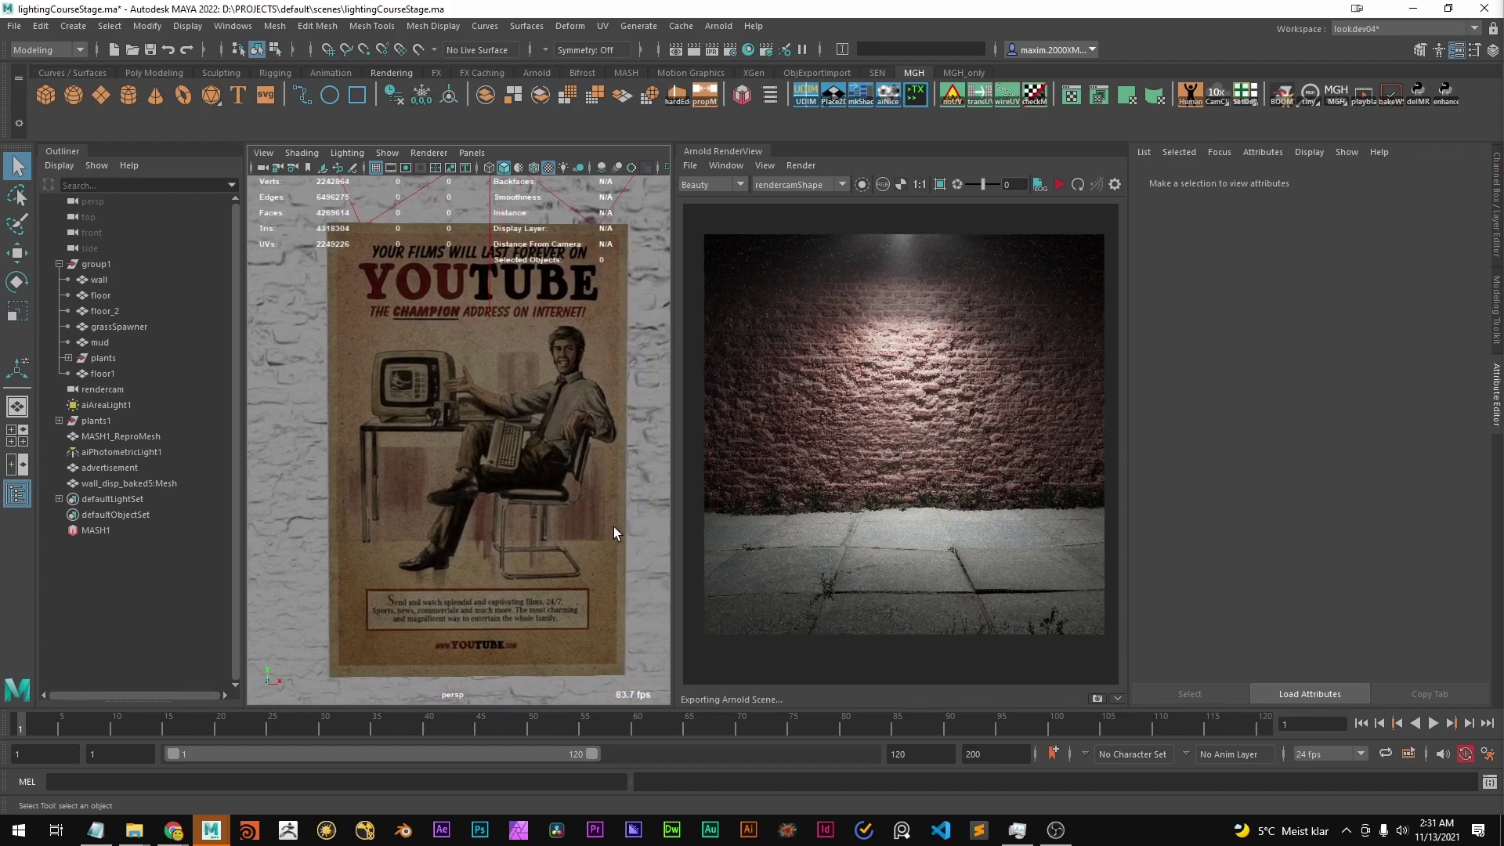
{"action": "middle_click_drag", "start_coordinate": [613, 525], "coordinate": [603, 528], "text": "alt"}
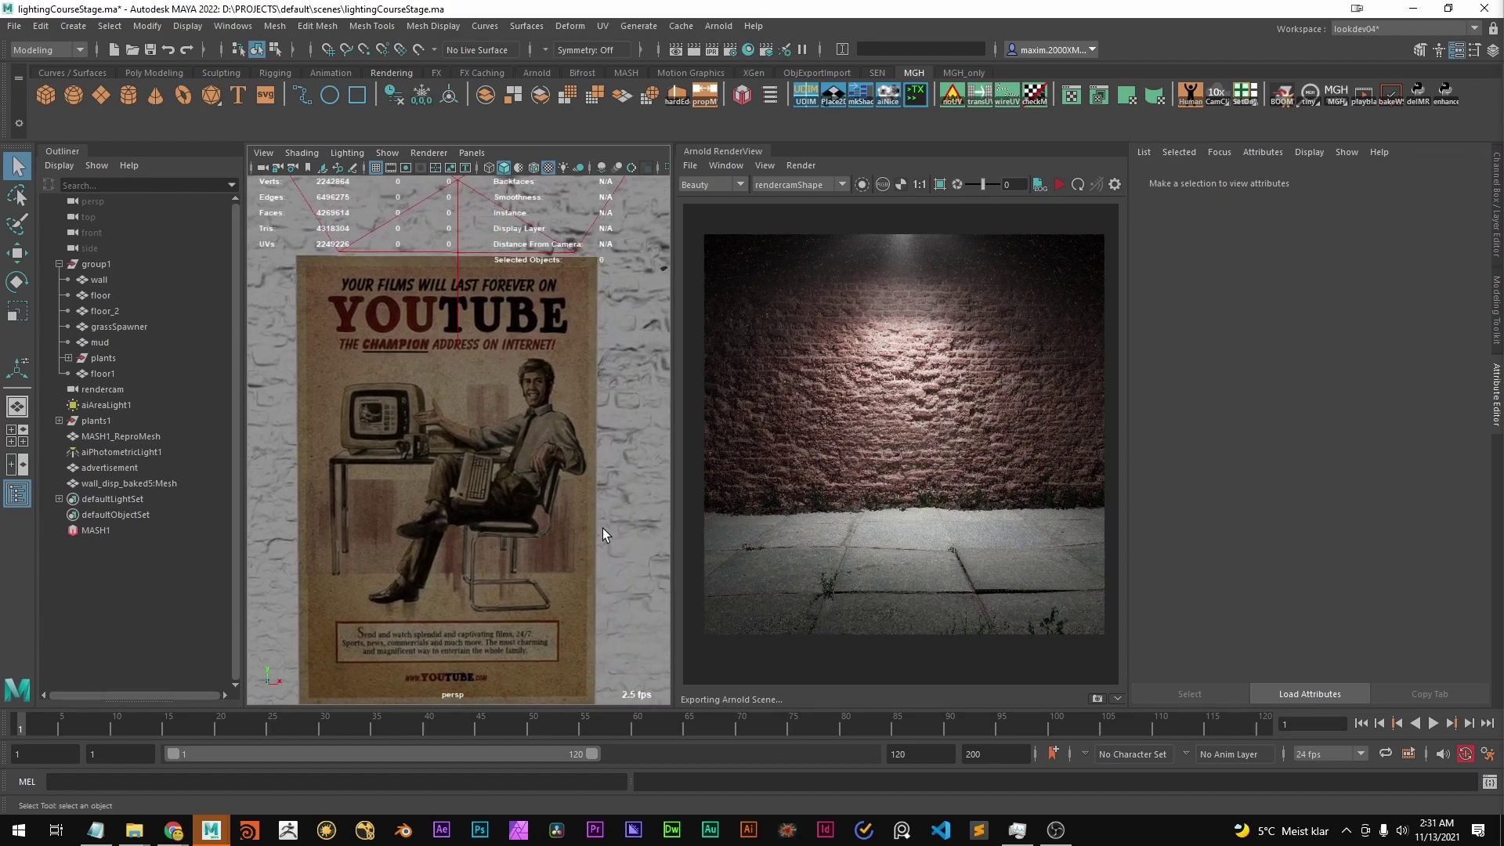
{"action": "scroll", "coordinate": [611, 531], "scroll_direction": "down", "scroll_amount": 6}
{"action": "left_click_drag", "start_coordinate": [608, 533], "coordinate": [562, 538], "text": "alt"}
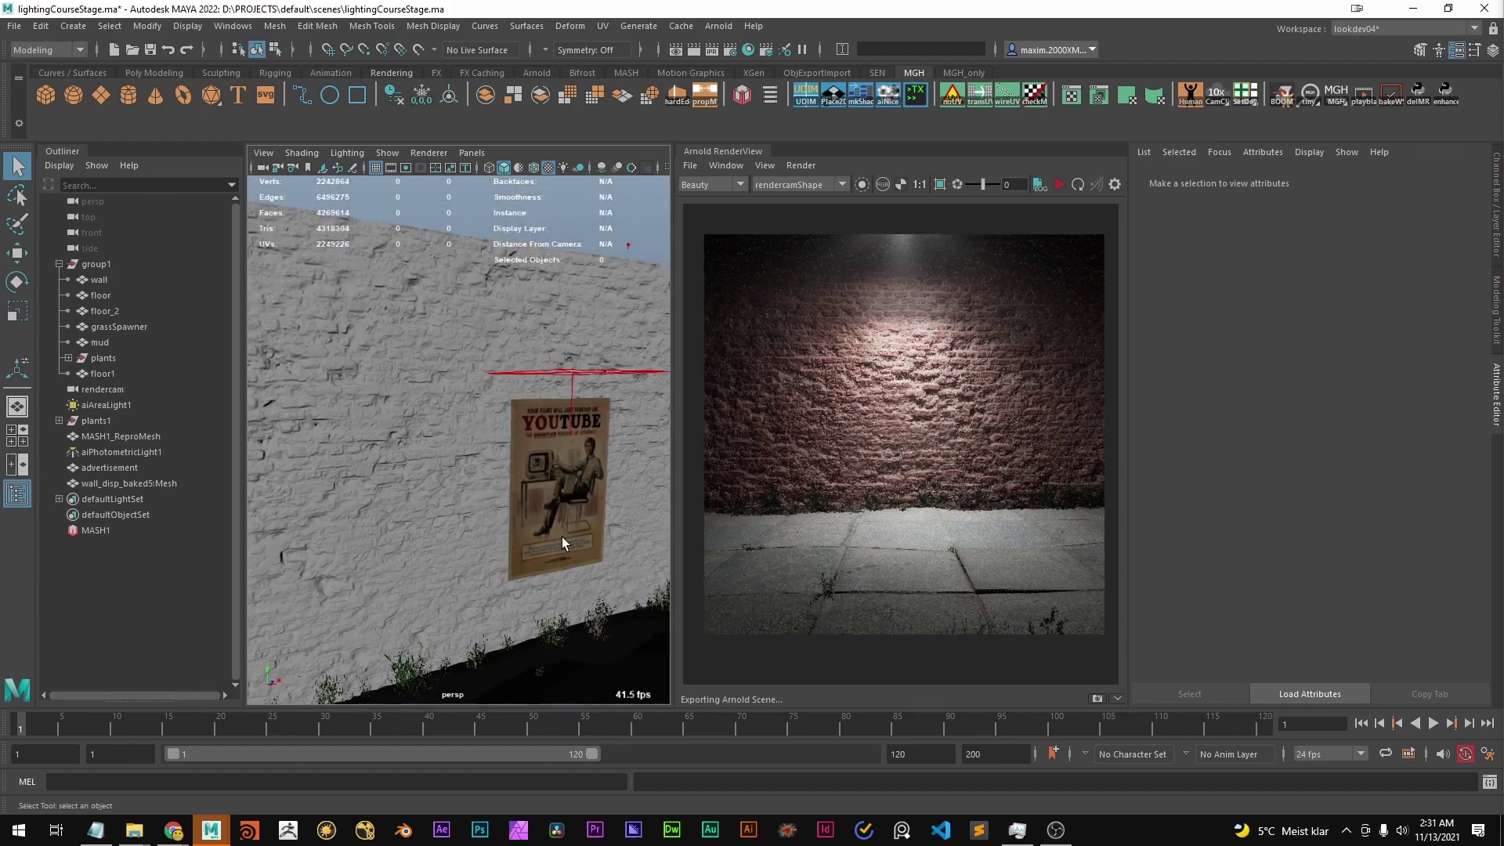
{"action": "scroll", "coordinate": [393, 464], "scroll_direction": "down", "scroll_amount": 3}
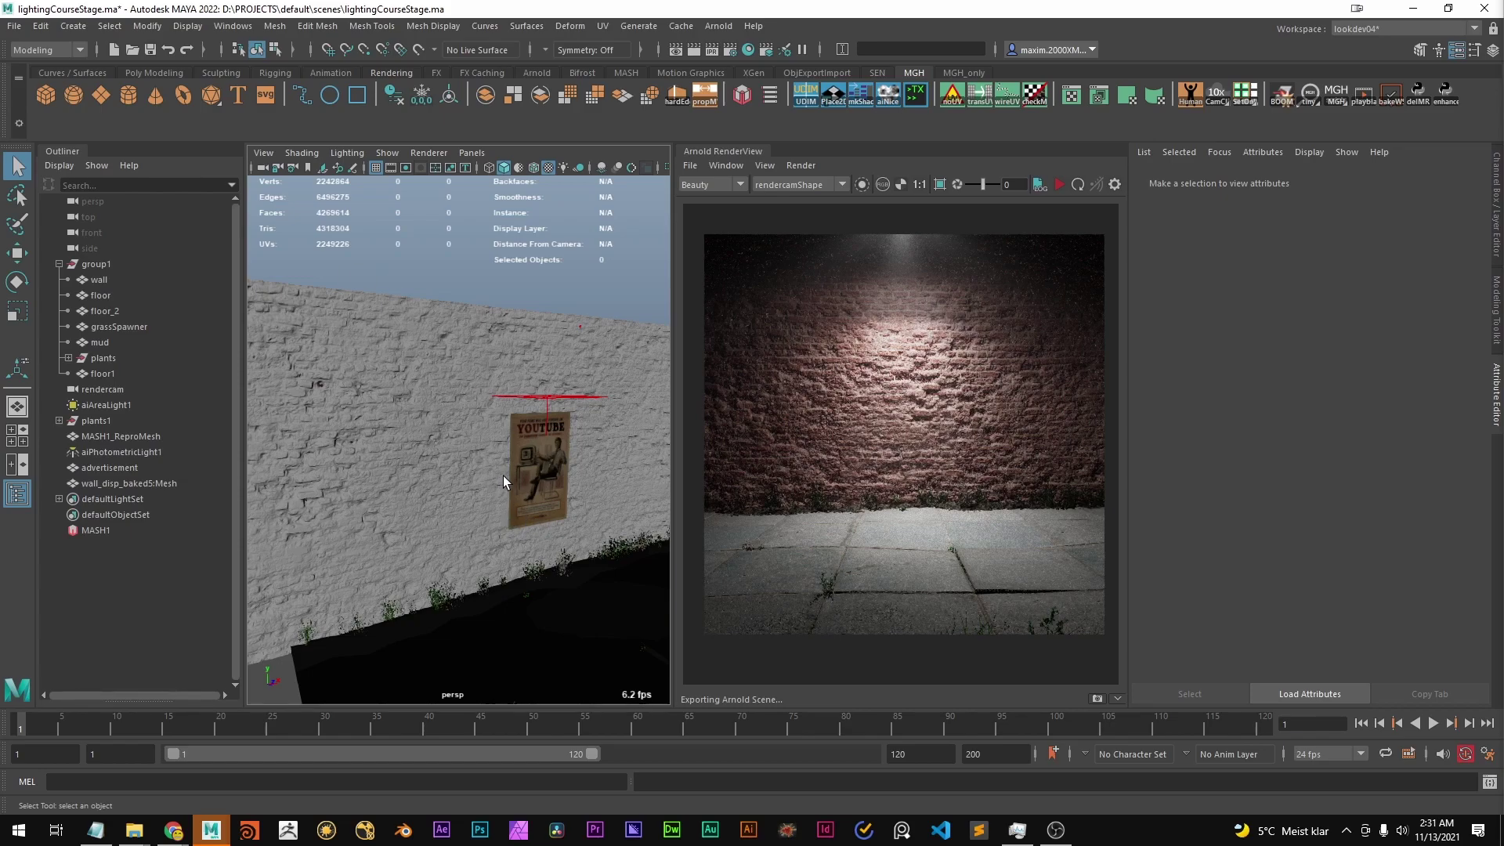
{"action": "left_click", "coordinate": [526, 442]}
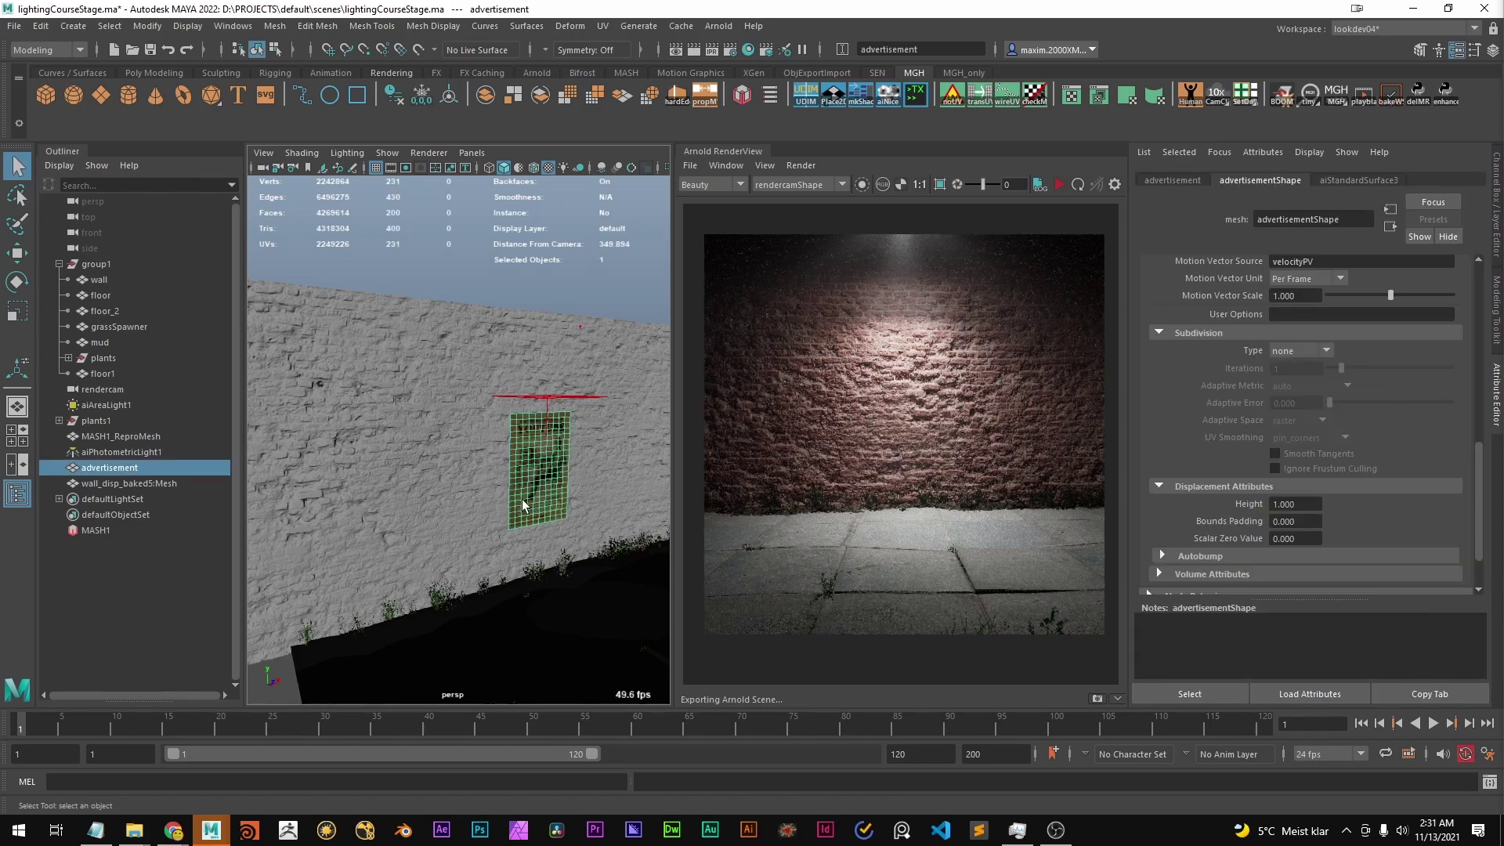
{"action": "left_click", "coordinate": [437, 423], "text": "shift"}
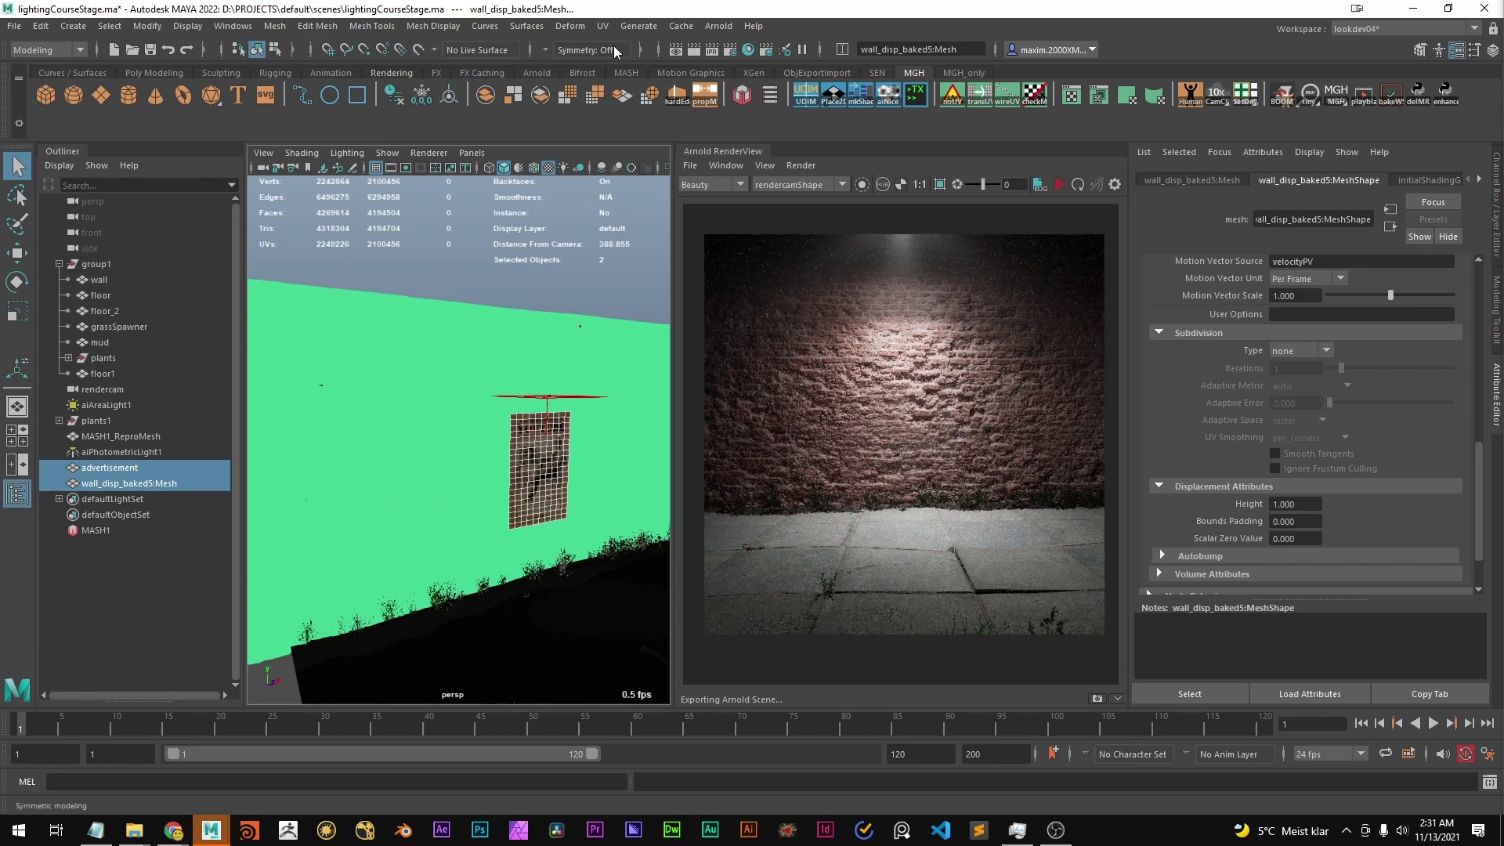
{"action": "left_click", "coordinate": [576, 26]}
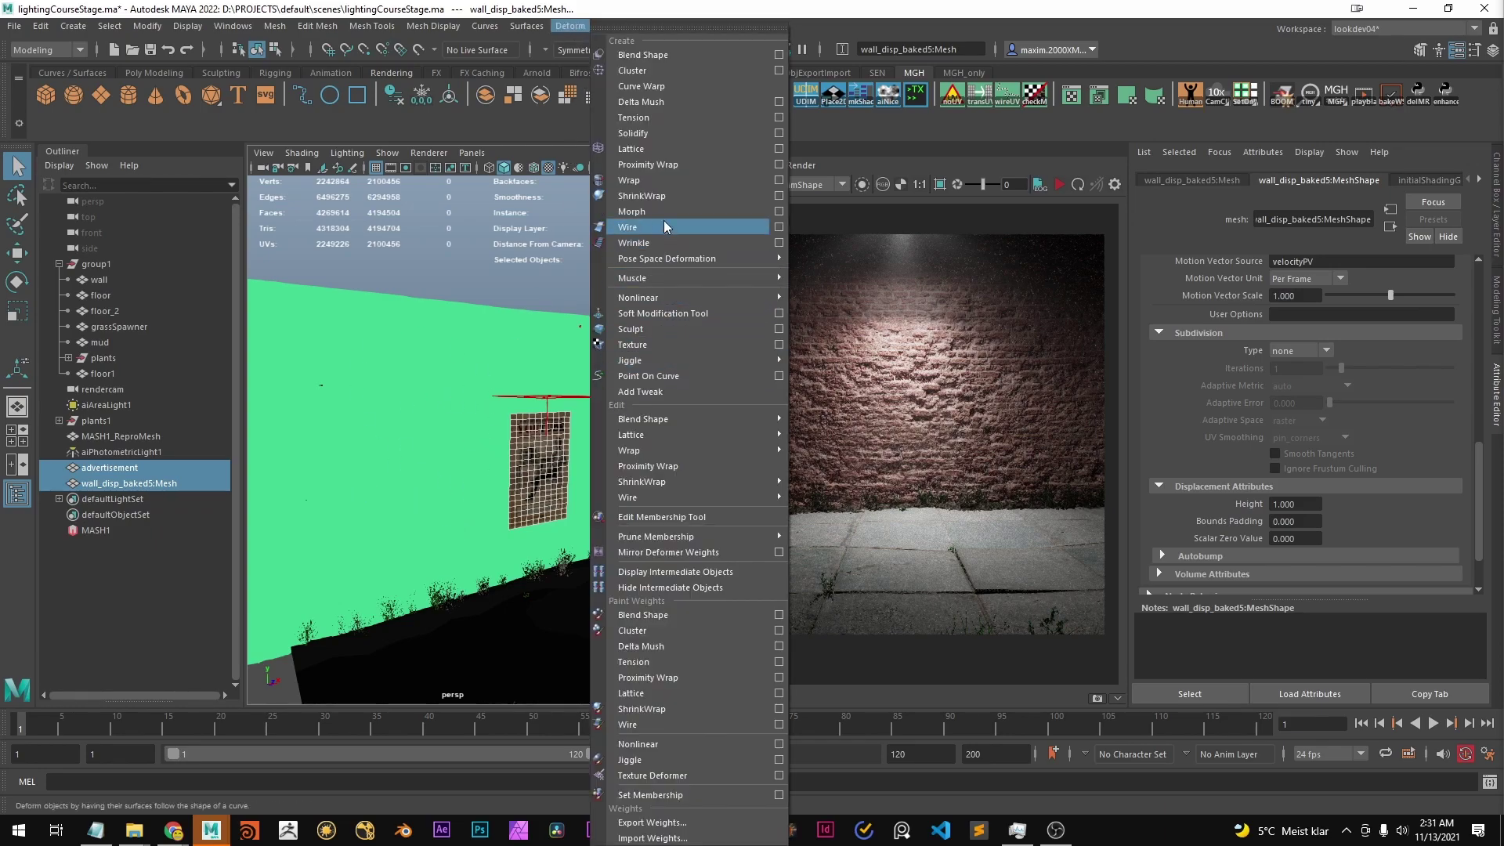
{"action": "left_click", "coordinate": [779, 197]}
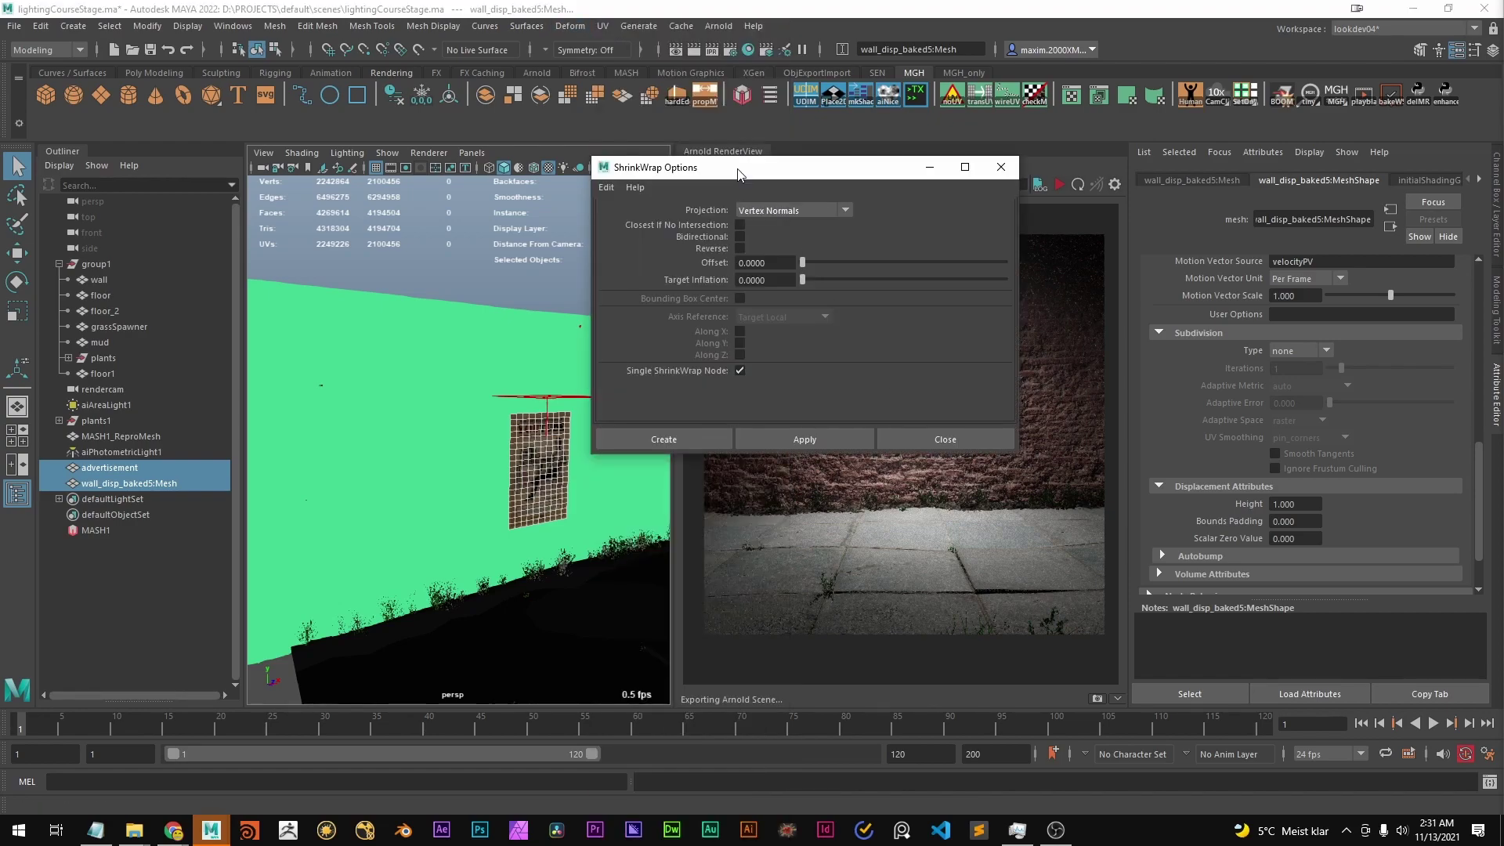
{"action": "left_click_drag", "start_coordinate": [739, 172], "coordinate": [832, 201]}
{"action": "left_click", "coordinate": [936, 239]}
{"action": "left_click", "coordinate": [892, 232]}
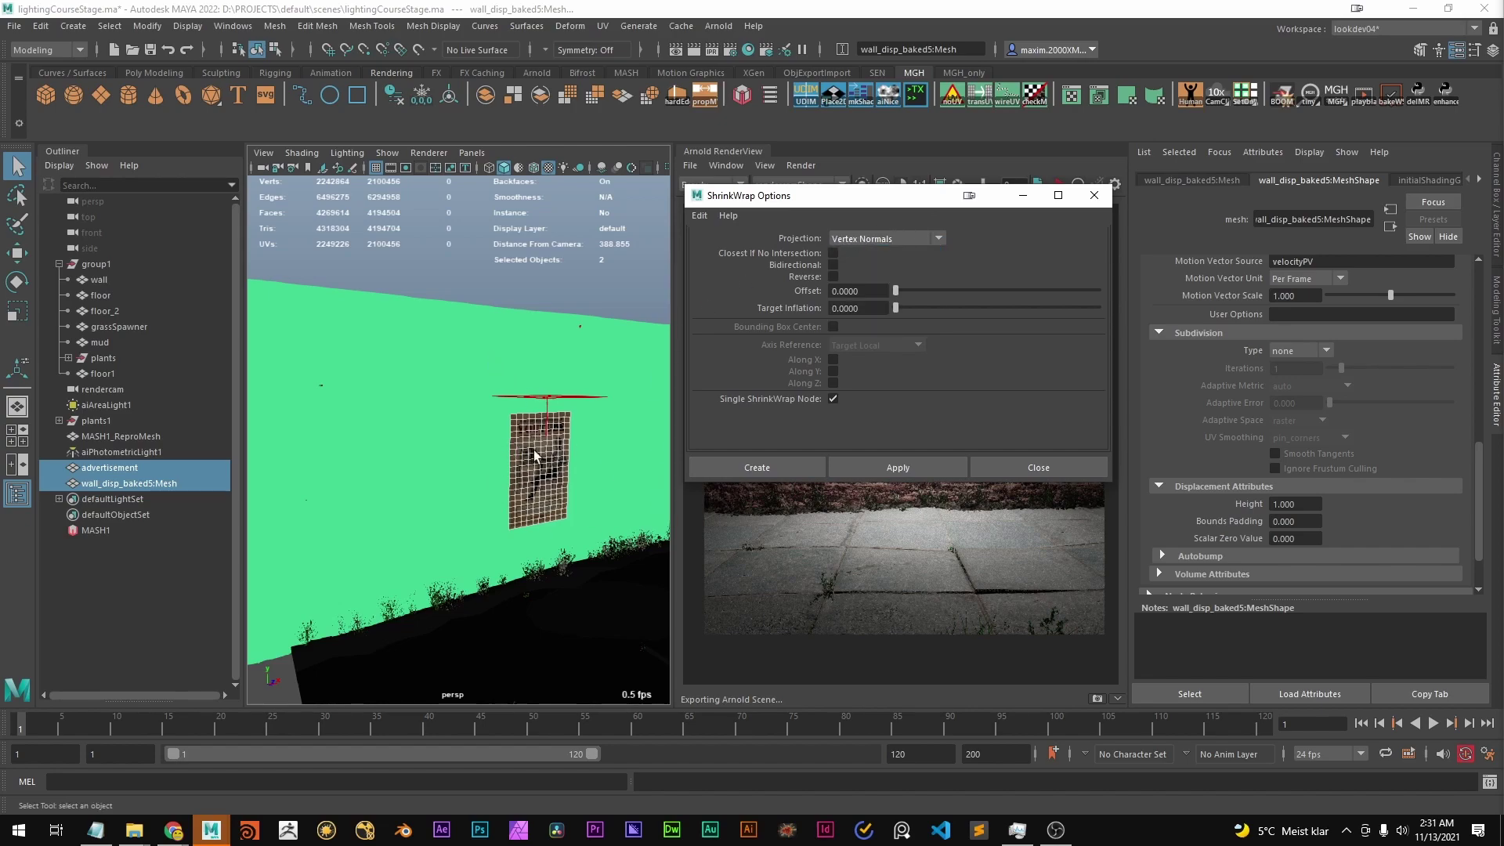
Apply the ShrinkWrap deformer so the advertisement poster wraps onto the baked wall's brick relief
{"action": "middle_click_drag", "start_coordinate": [577, 520], "coordinate": [497, 493], "text": "alt"}
{"action": "left_click_drag", "start_coordinate": [497, 494], "coordinate": [533, 509], "text": "alt"}
{"action": "right_click_drag", "start_coordinate": [533, 509], "coordinate": [602, 507], "text": "alt"}
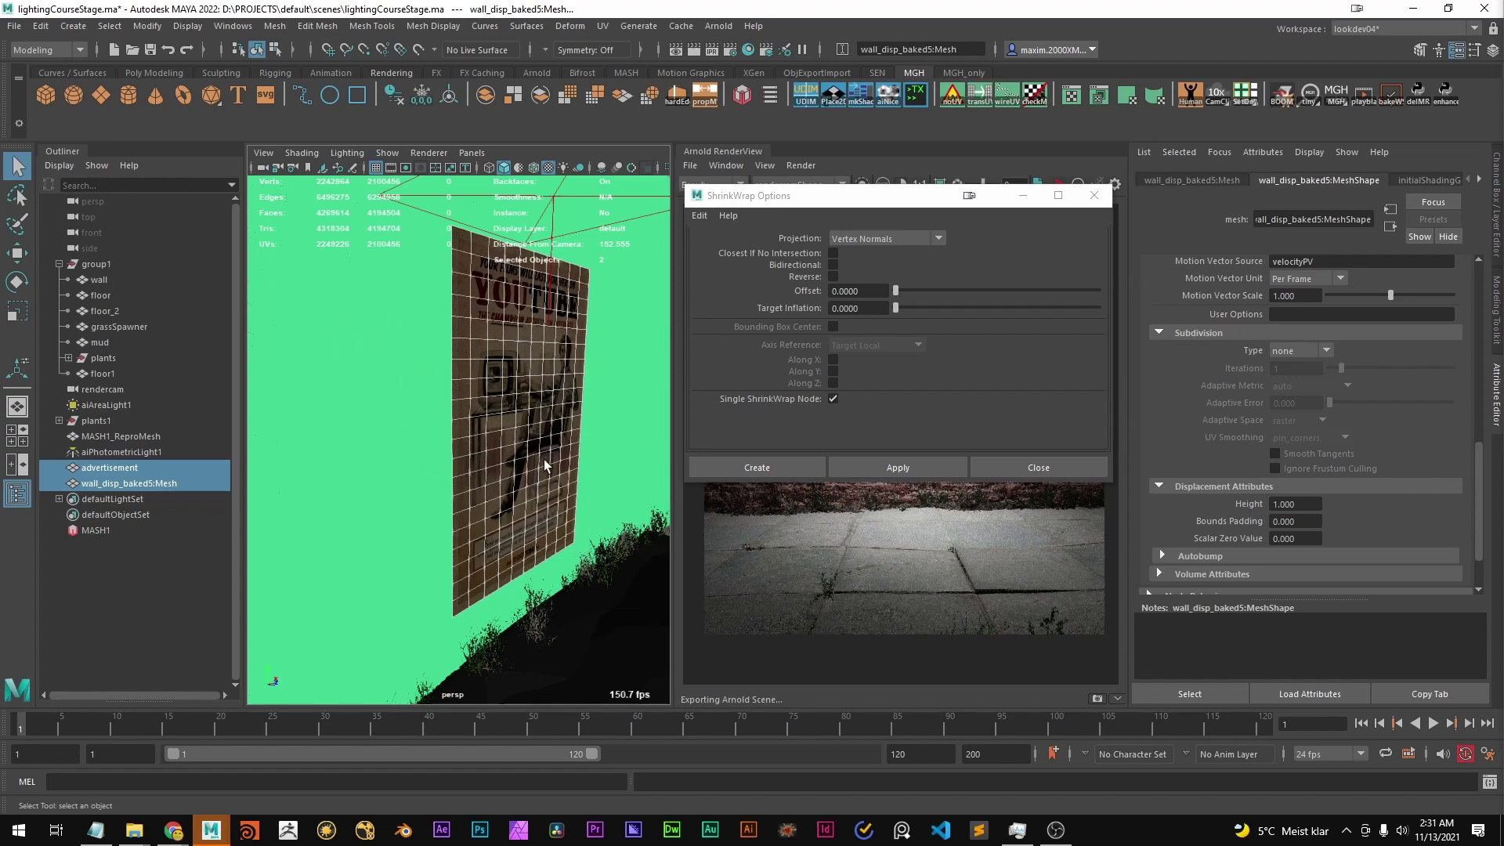
{"action": "left_click_drag", "start_coordinate": [544, 461], "coordinate": [596, 470], "text": "alt"}
{"action": "right_click_drag", "start_coordinate": [596, 470], "coordinate": [564, 446], "text": "alt"}
{"action": "left_click_drag", "start_coordinate": [416, 411], "coordinate": [521, 461], "text": "alt"}
{"action": "middle_click_drag", "start_coordinate": [611, 469], "coordinate": [542, 469], "text": "alt"}
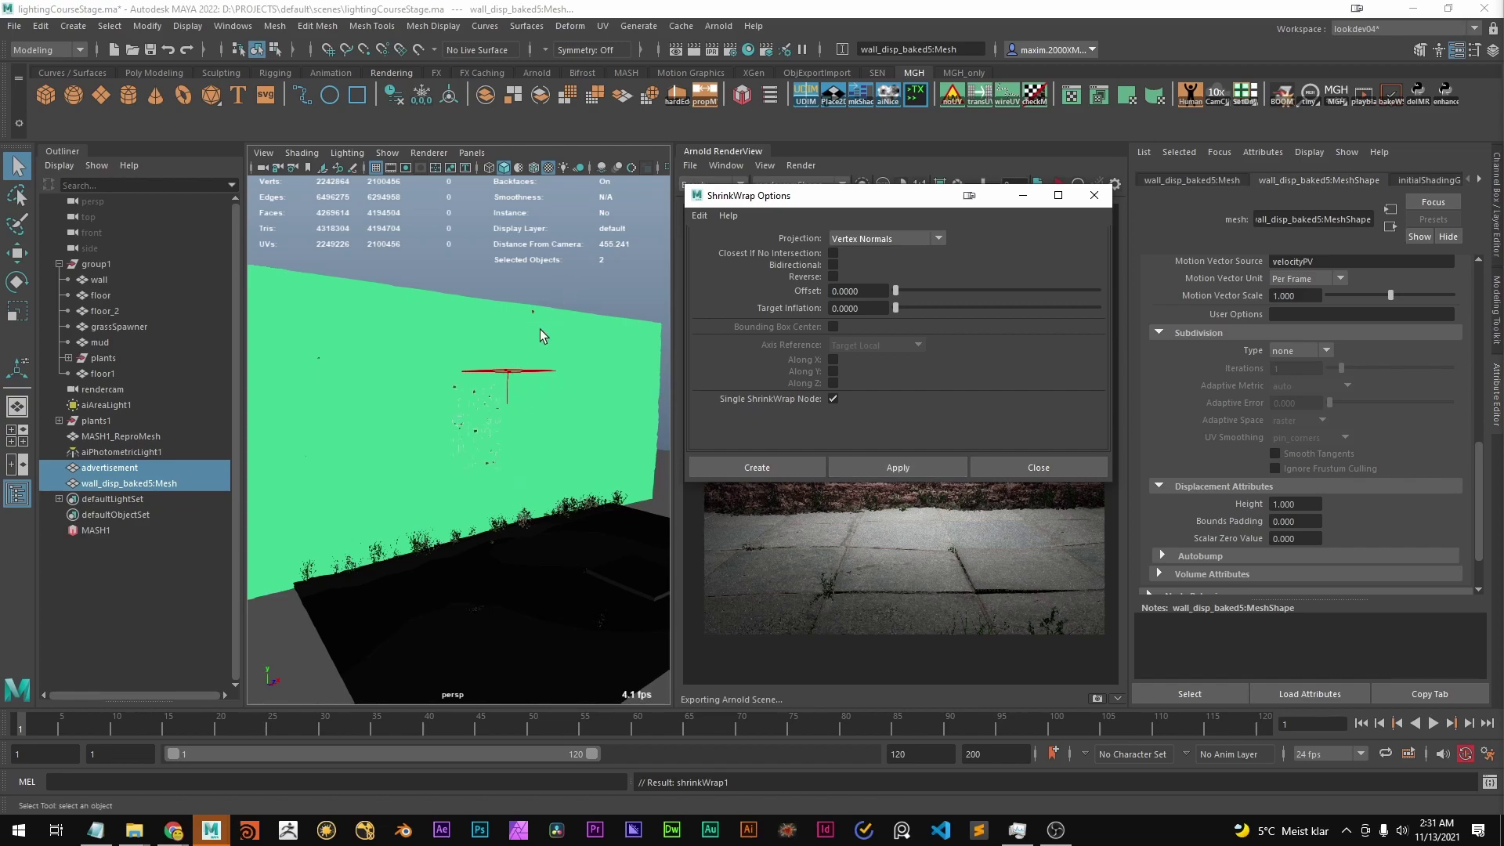
Close the ShrinkWrap options and hide the baked wall mesh, leaving the wrapped poster in view
{"action": "left_click_drag", "start_coordinate": [471, 408], "coordinate": [423, 455], "text": "alt"}
{"action": "right_click_drag", "start_coordinate": [423, 454], "coordinate": [457, 470], "text": "alt"}
{"action": "middle_click_drag", "start_coordinate": [369, 442], "coordinate": [460, 473], "text": "alt"}
{"action": "right_click_drag", "start_coordinate": [460, 473], "coordinate": [270, 482], "text": "alt"}
{"action": "left_click", "coordinate": [420, 355]}
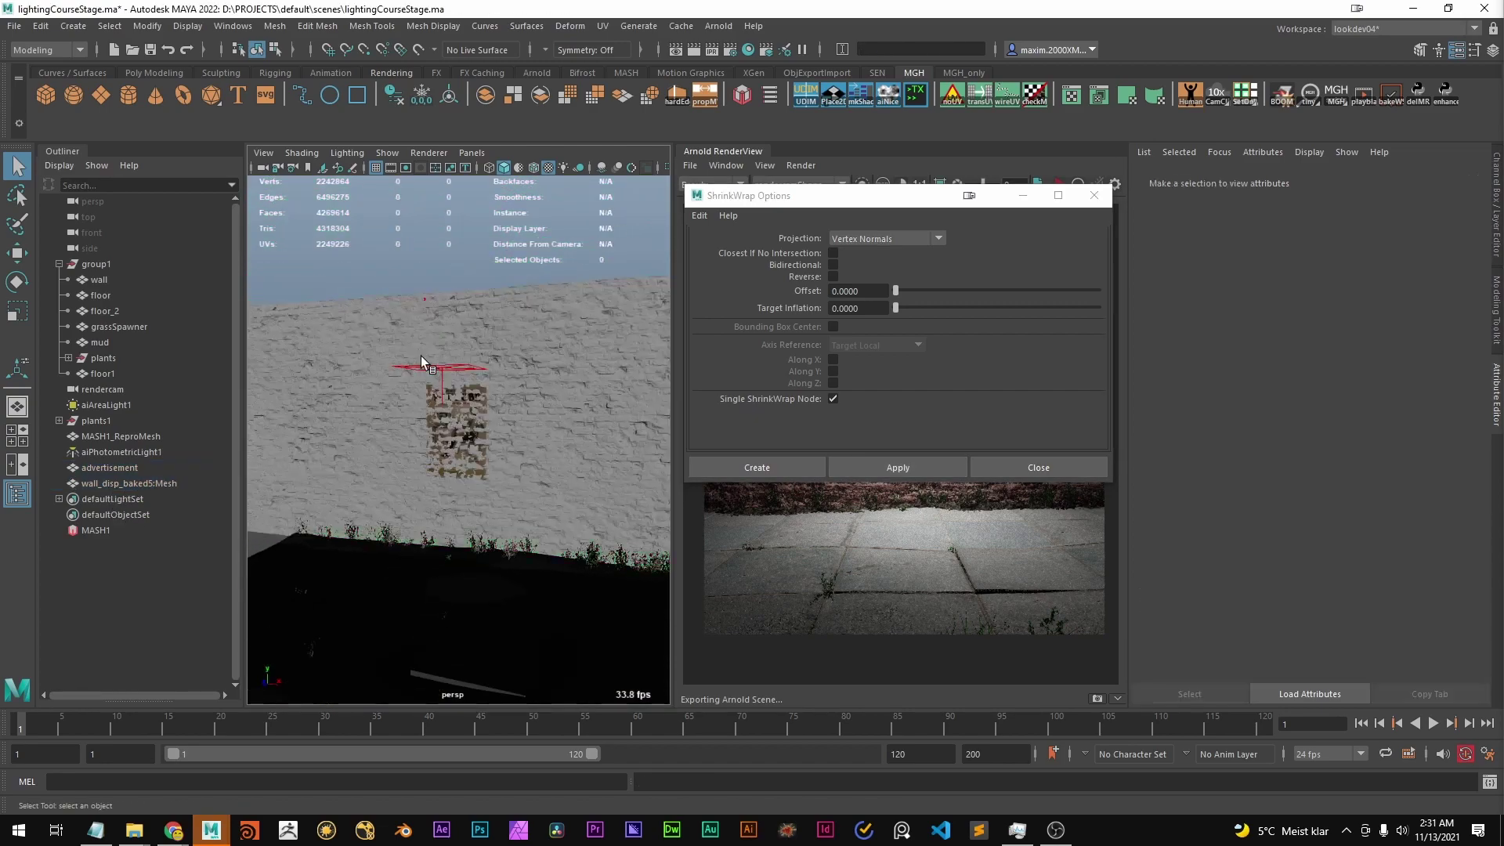
{"action": "left_click", "coordinate": [567, 373]}
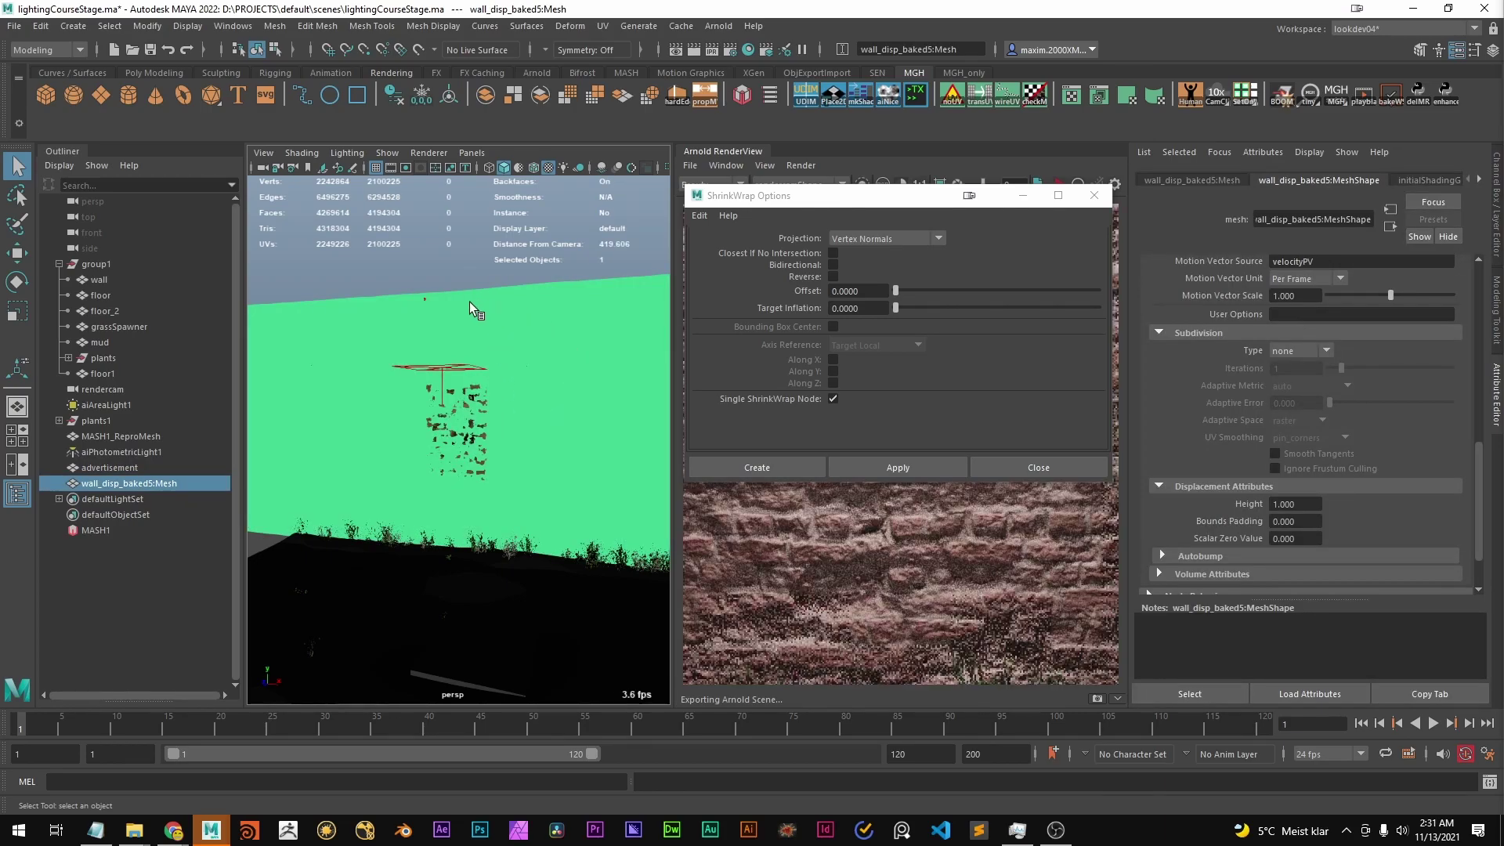
{"action": "left_click_drag", "start_coordinate": [470, 304], "coordinate": [453, 335], "text": "alt"}
{"action": "left_click", "coordinate": [1095, 195]}
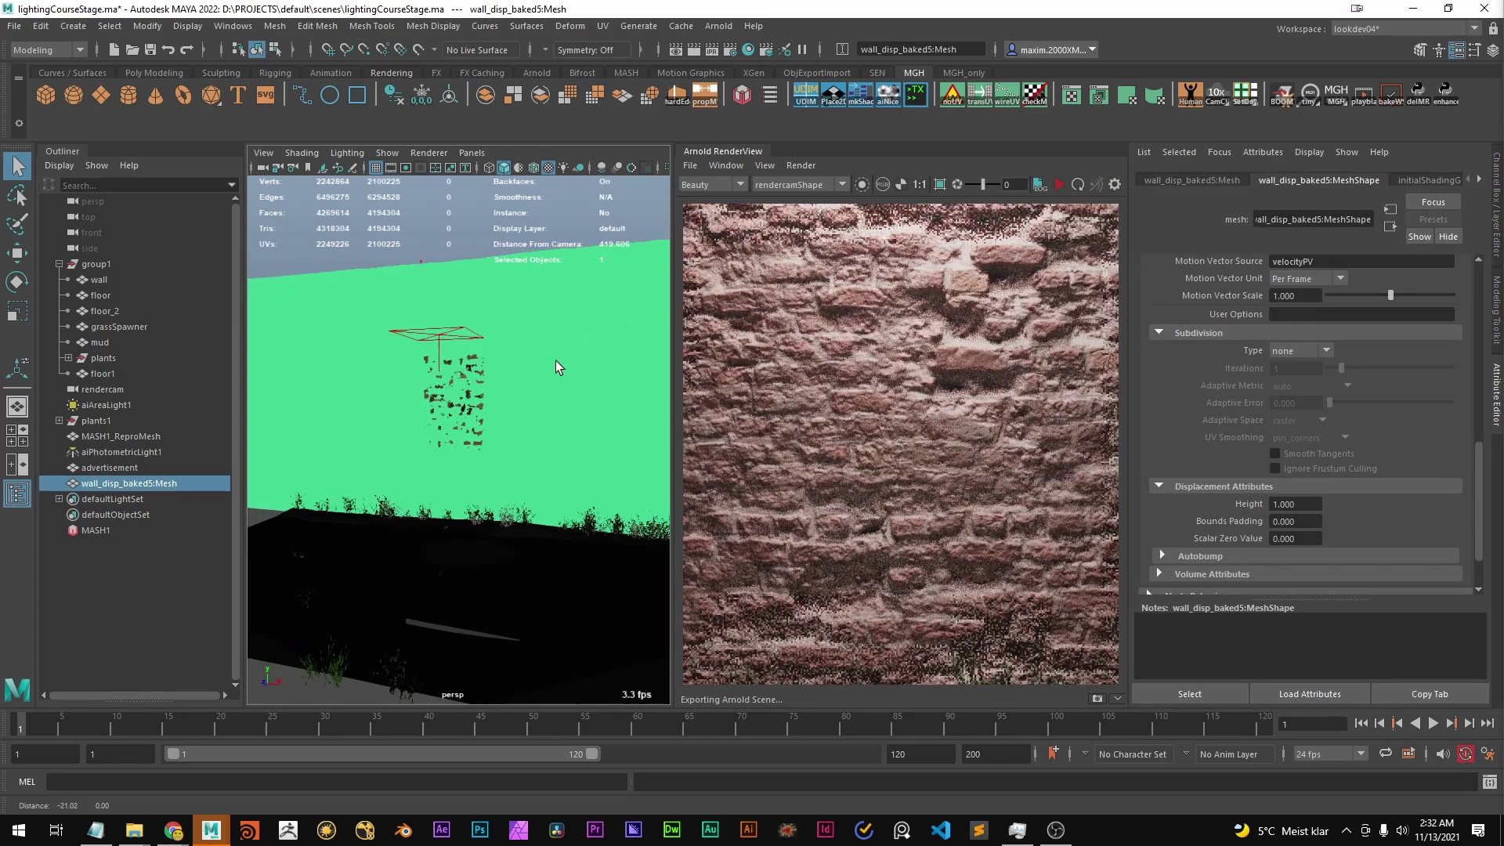
{"action": "key", "text": "h"}
{"action": "left_click", "coordinate": [466, 403]}
{"action": "key", "text": "f"}
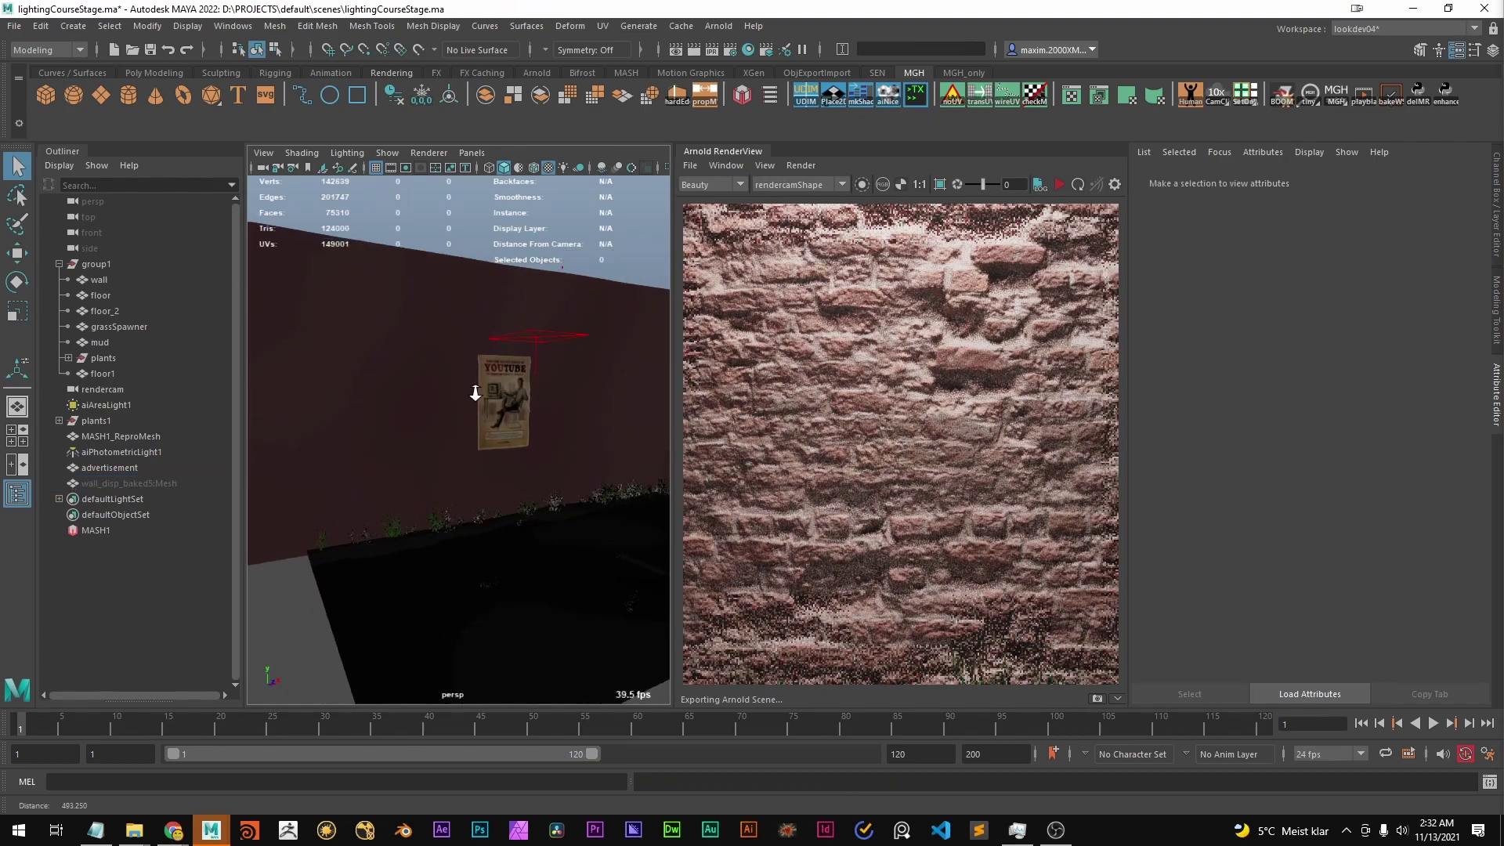
Examine the wrapped poster's deformed mesh from several angles and up close
{"action": "mouse_move", "coordinate": [489, 423]}
{"action": "left_mouse_down", "text": "alt"}
{"action": "mouse_move", "coordinate": [541, 443]}
{"action": "mouse_move", "coordinate": [509, 440]}
{"action": "left_mouse_up", "text": "alt"}
{"action": "right_click_drag", "start_coordinate": [603, 435], "coordinate": [549, 433], "text": "alt"}
{"action": "left_click_drag", "start_coordinate": [548, 432], "coordinate": [489, 431], "text": "alt"}
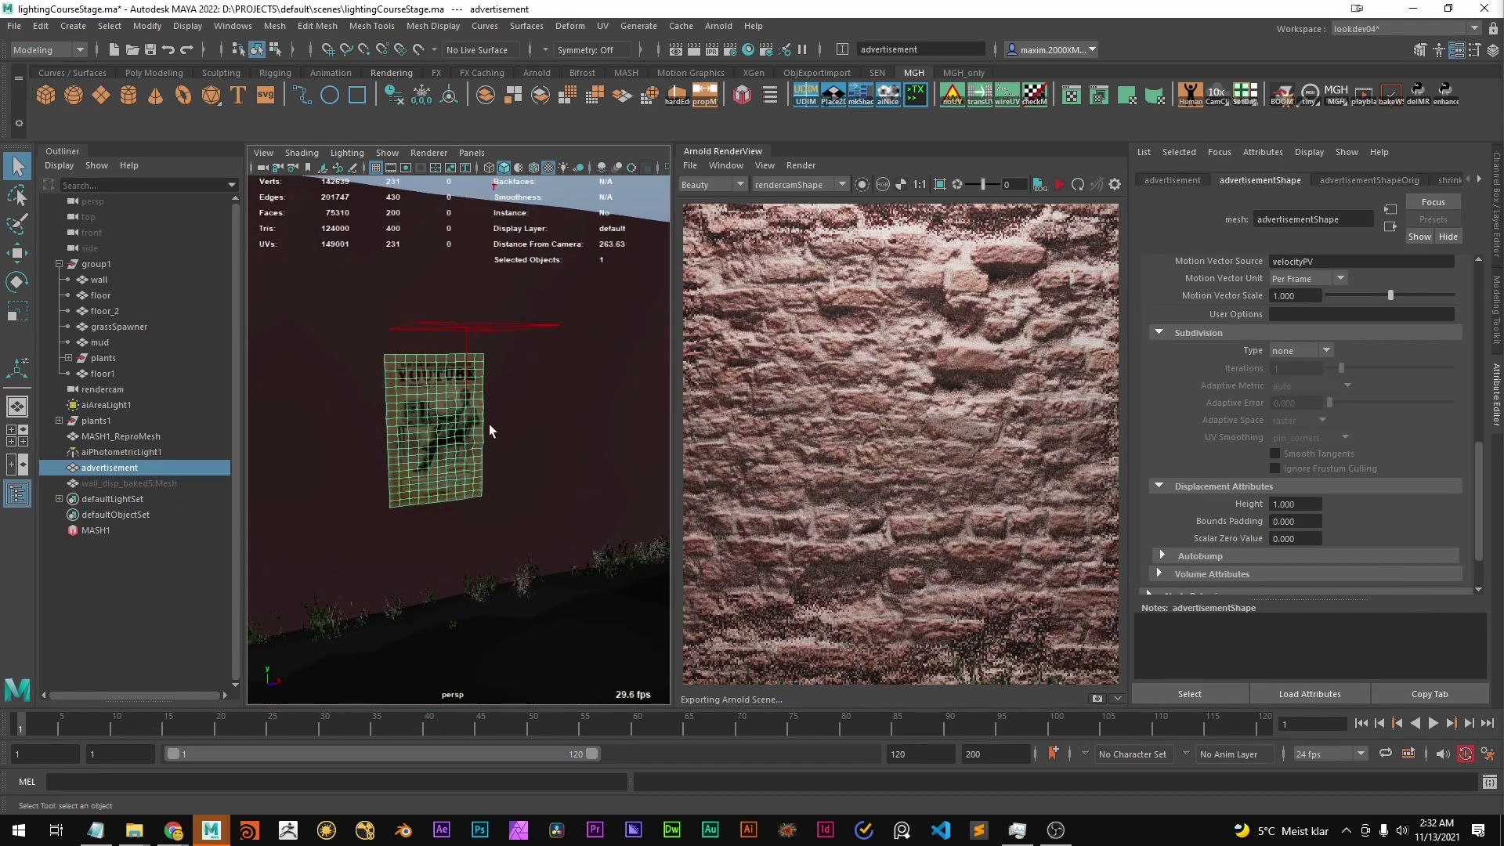
{"action": "left_click", "coordinate": [448, 188]}
{"action": "scroll", "coordinate": [554, 298], "scroll_direction": "down", "scroll_amount": 4}
{"action": "scroll", "coordinate": [457, 480], "scroll_direction": "up", "scroll_amount": 5}
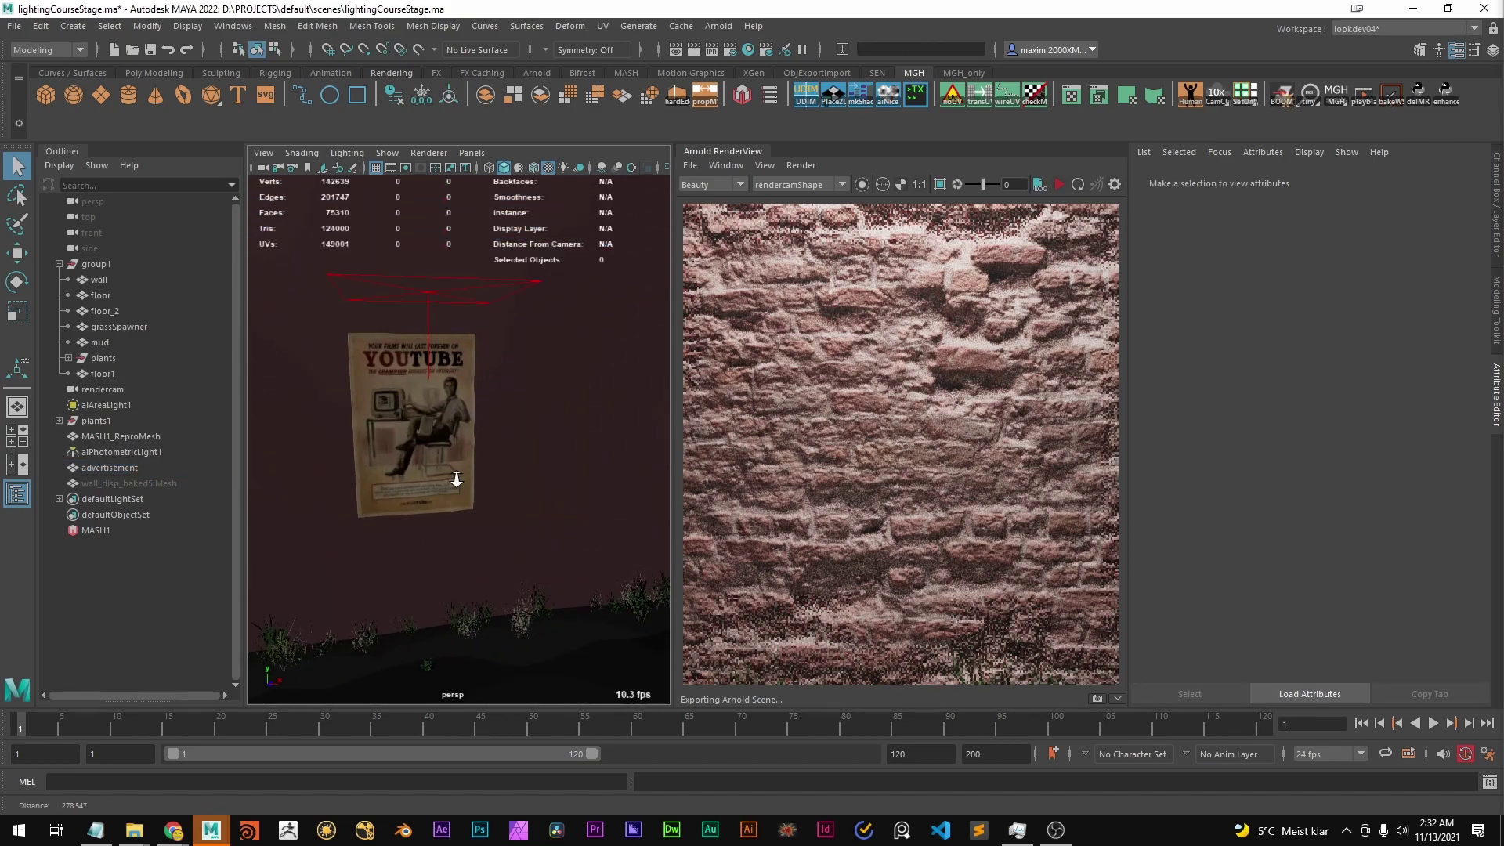
{"action": "left_click", "coordinate": [457, 479]}
{"action": "right_click_drag", "start_coordinate": [457, 478], "coordinate": [497, 470], "text": "alt"}
{"action": "mouse_move", "coordinate": [497, 470]}
{"action": "left_mouse_down", "text": "alt"}
{"action": "mouse_move", "coordinate": [510, 477]}
{"action": "mouse_move", "coordinate": [399, 463]}
{"action": "mouse_move", "coordinate": [517, 462]}
{"action": "left_mouse_up", "text": "alt"}
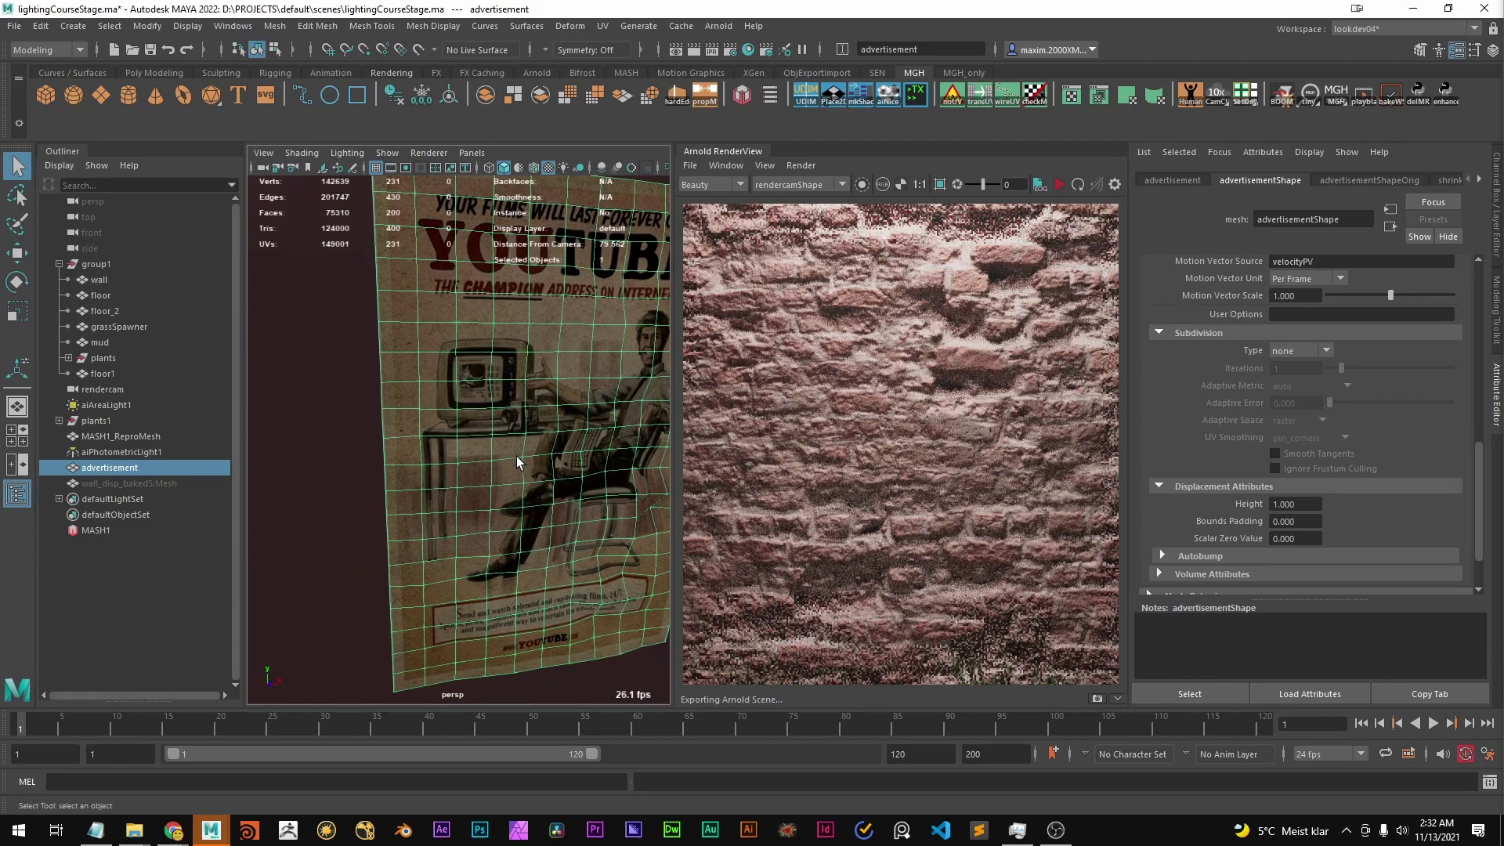
Smooth the advertisement poster mesh with 2 division levels and select the poster again
{"action": "left_click", "coordinate": [567, 95]}
{"action": "scroll", "coordinate": [463, 199], "scroll_direction": "down", "scroll_amount": 6}
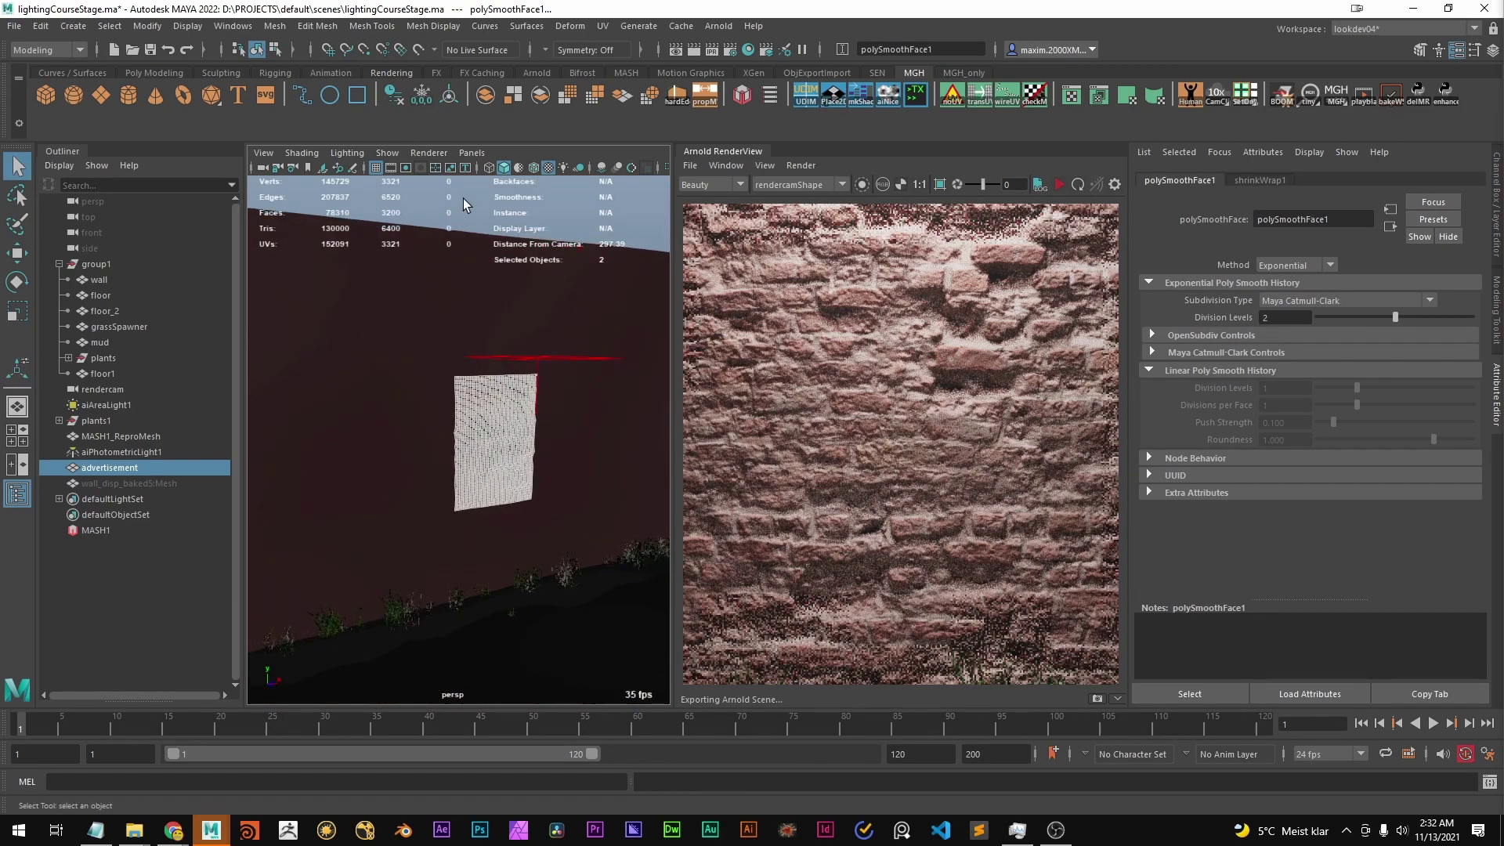
{"action": "left_click", "coordinate": [463, 199]}
{"action": "scroll", "coordinate": [463, 235], "scroll_direction": "up", "scroll_amount": 6}
{"action": "mouse_move", "coordinate": [485, 458]}
{"action": "left_mouse_down", "text": "alt"}
{"action": "mouse_move", "coordinate": [447, 453]}
{"action": "mouse_move", "coordinate": [496, 448]}
{"action": "left_mouse_up", "text": "alt"}
{"action": "left_click", "coordinate": [496, 448]}
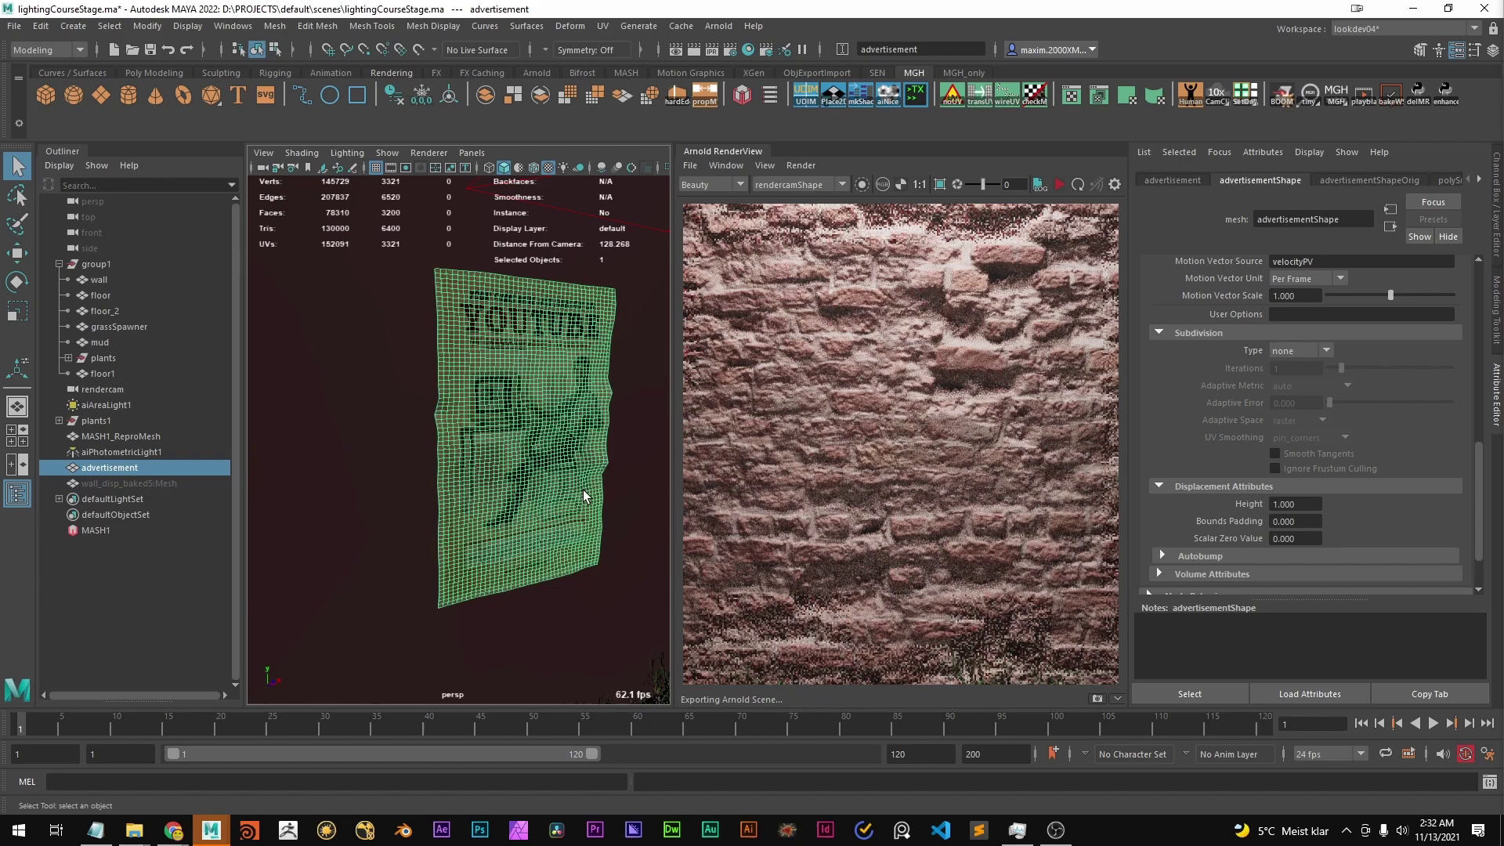
Try to move the poster along Z with its ShrinkWrap history still live, and undo the moves
{"action": "key", "text": "w"}
{"action": "middle_click_drag", "start_coordinate": [644, 520], "coordinate": [618, 511], "text": "alt"}
{"action": "left_click_drag", "start_coordinate": [641, 474], "coordinate": [641, 474]}
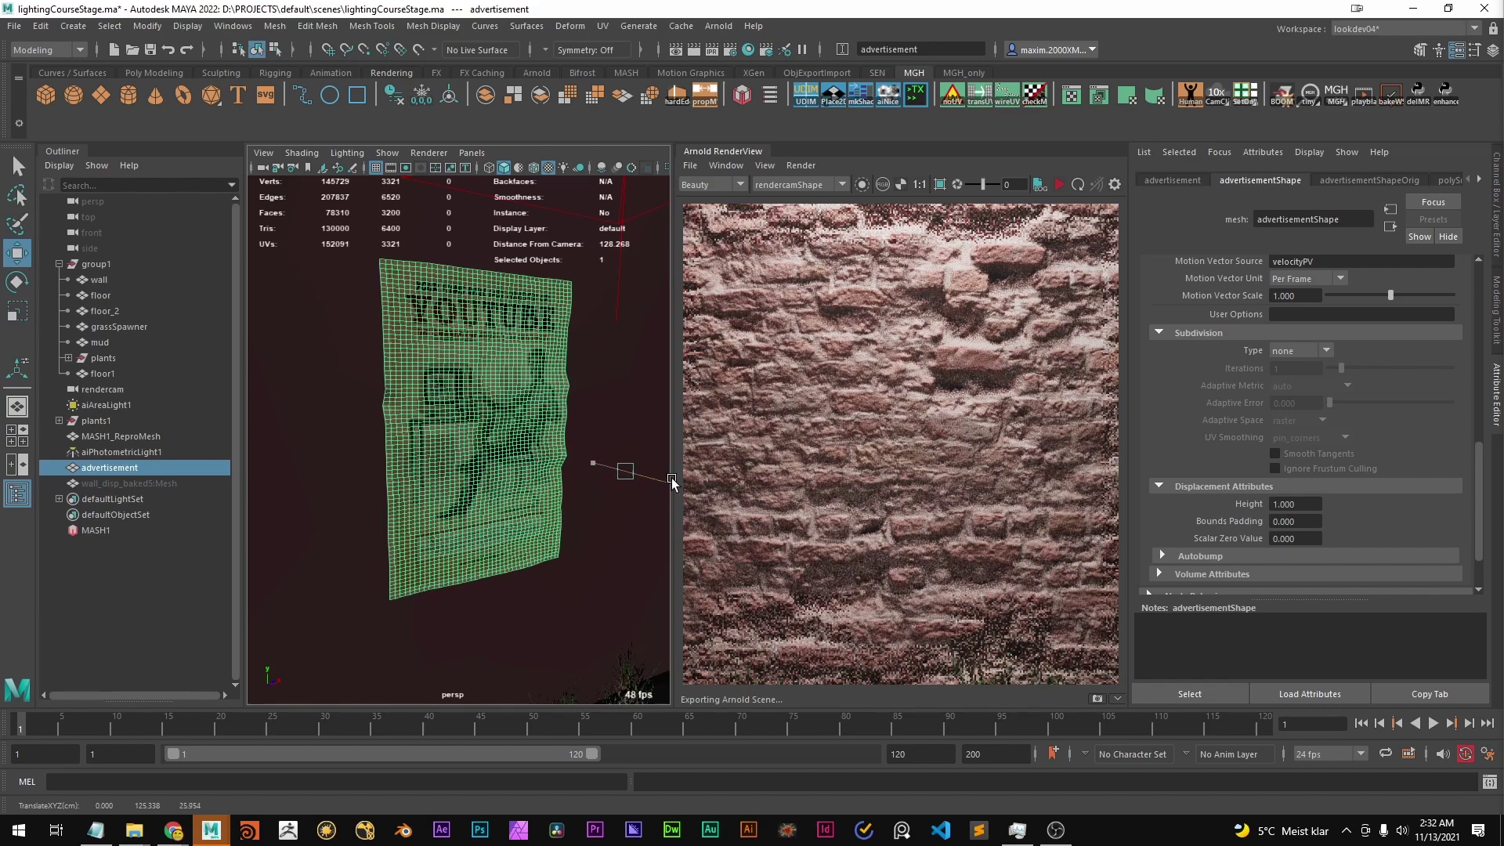
{"action": "left_click_drag", "start_coordinate": [672, 480], "coordinate": [672, 480]}
{"action": "left_click_drag", "start_coordinate": [595, 571], "coordinate": [627, 566], "text": "alt"}
{"action": "right_click_drag", "start_coordinate": [627, 566], "coordinate": [477, 543], "text": "alt"}
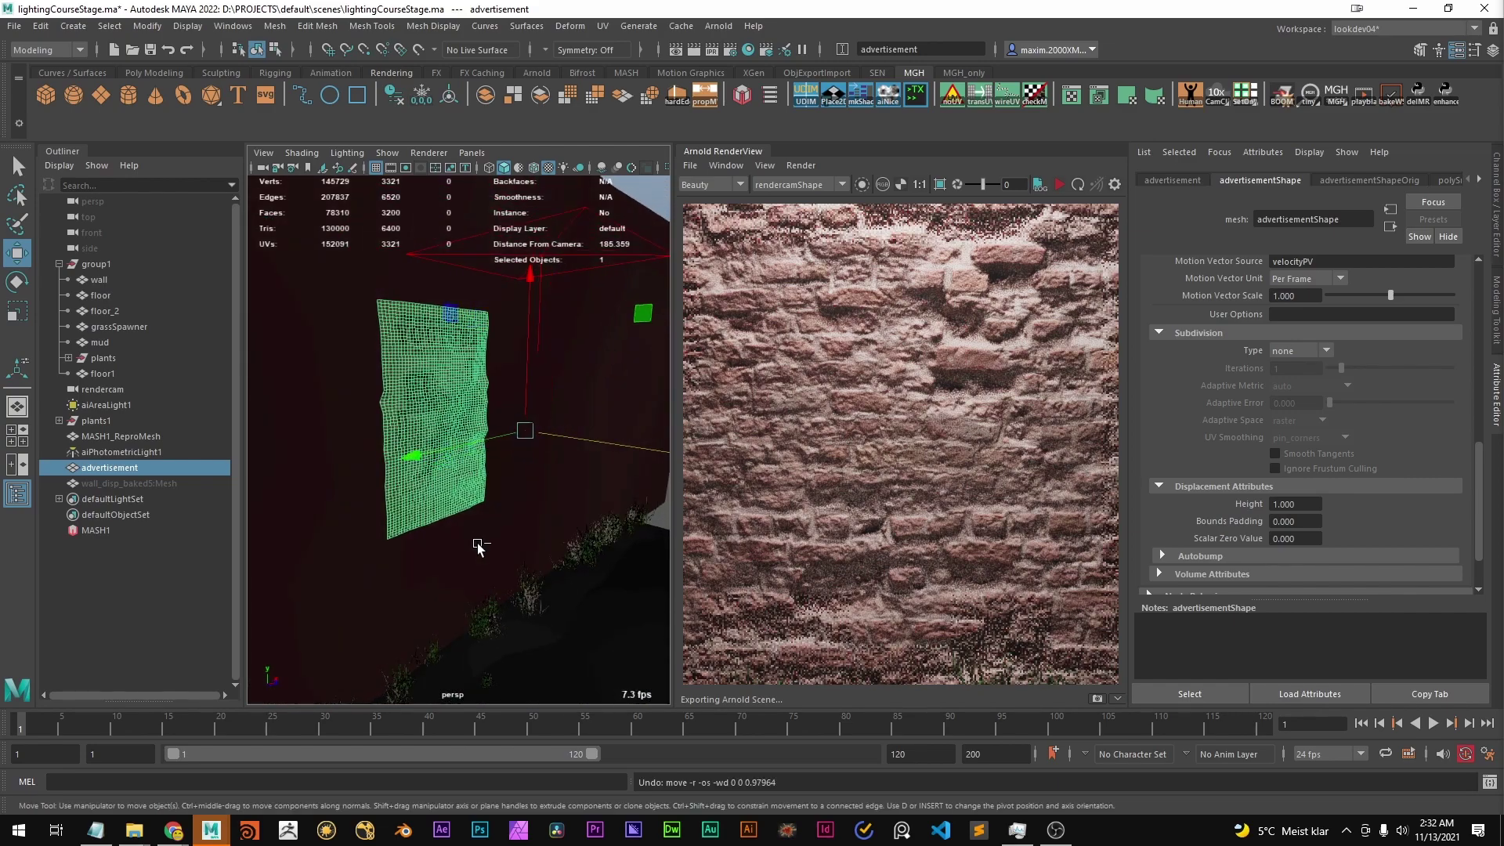
{"action": "left_click", "coordinate": [480, 549]}
{"action": "left_click", "coordinate": [454, 451]}
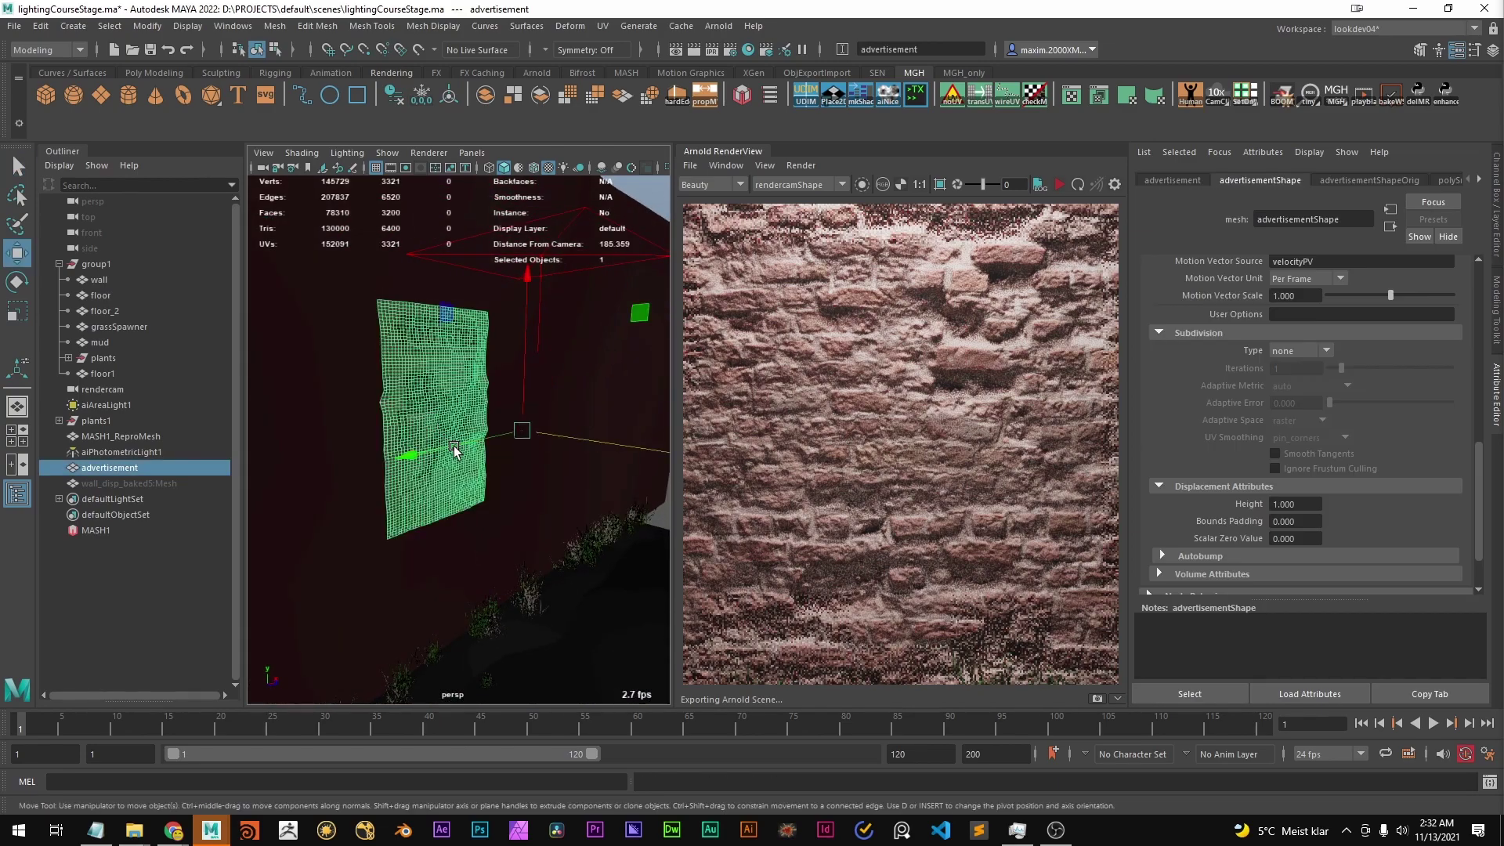
{"action": "middle_click_drag", "start_coordinate": [603, 514], "coordinate": [558, 514]}
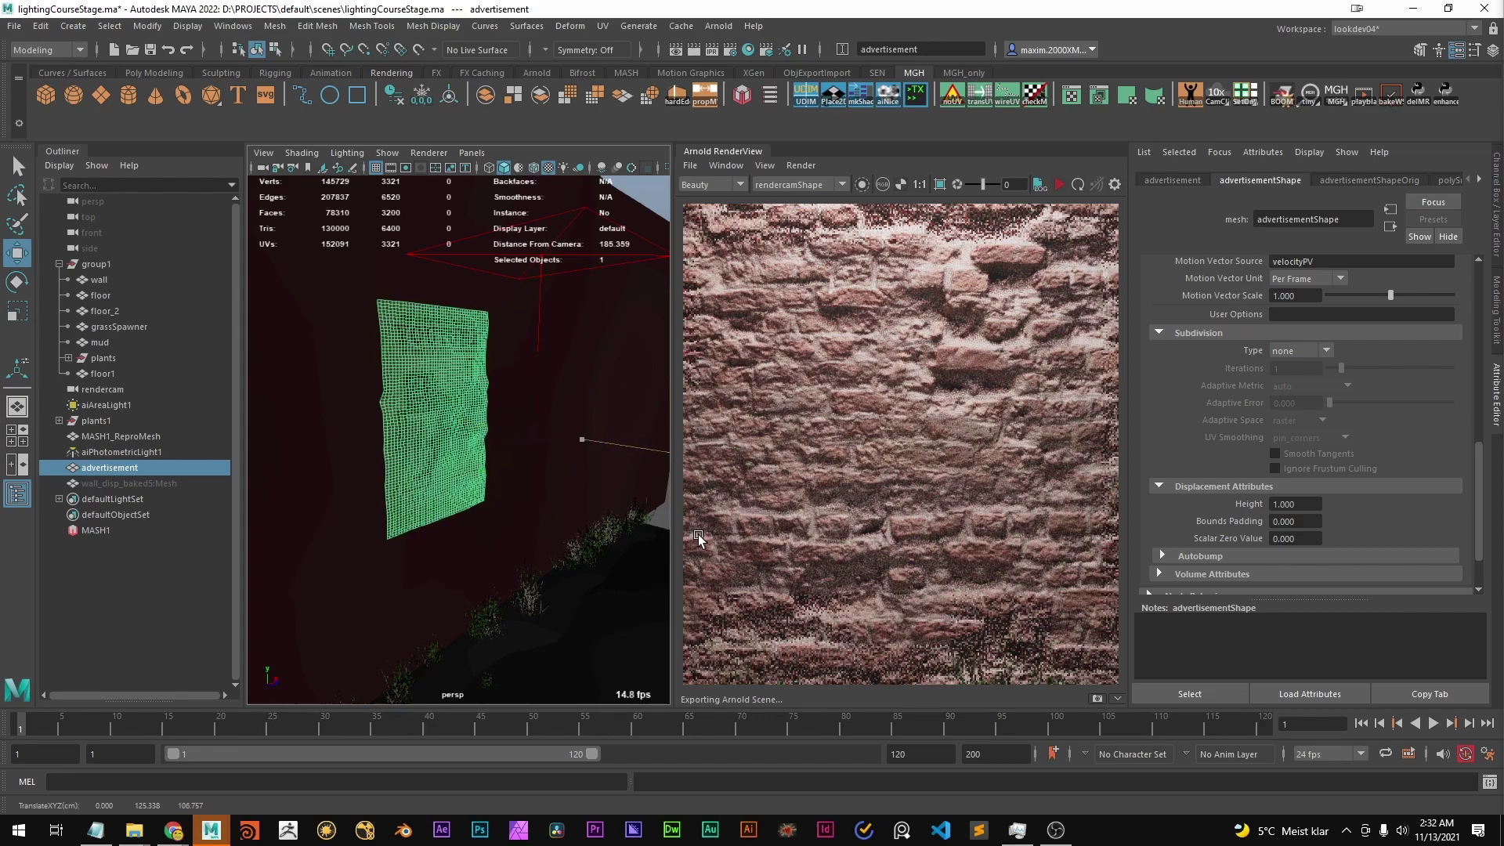
{"action": "key", "text": "ctrl+z"}
{"action": "key", "text": "q"}
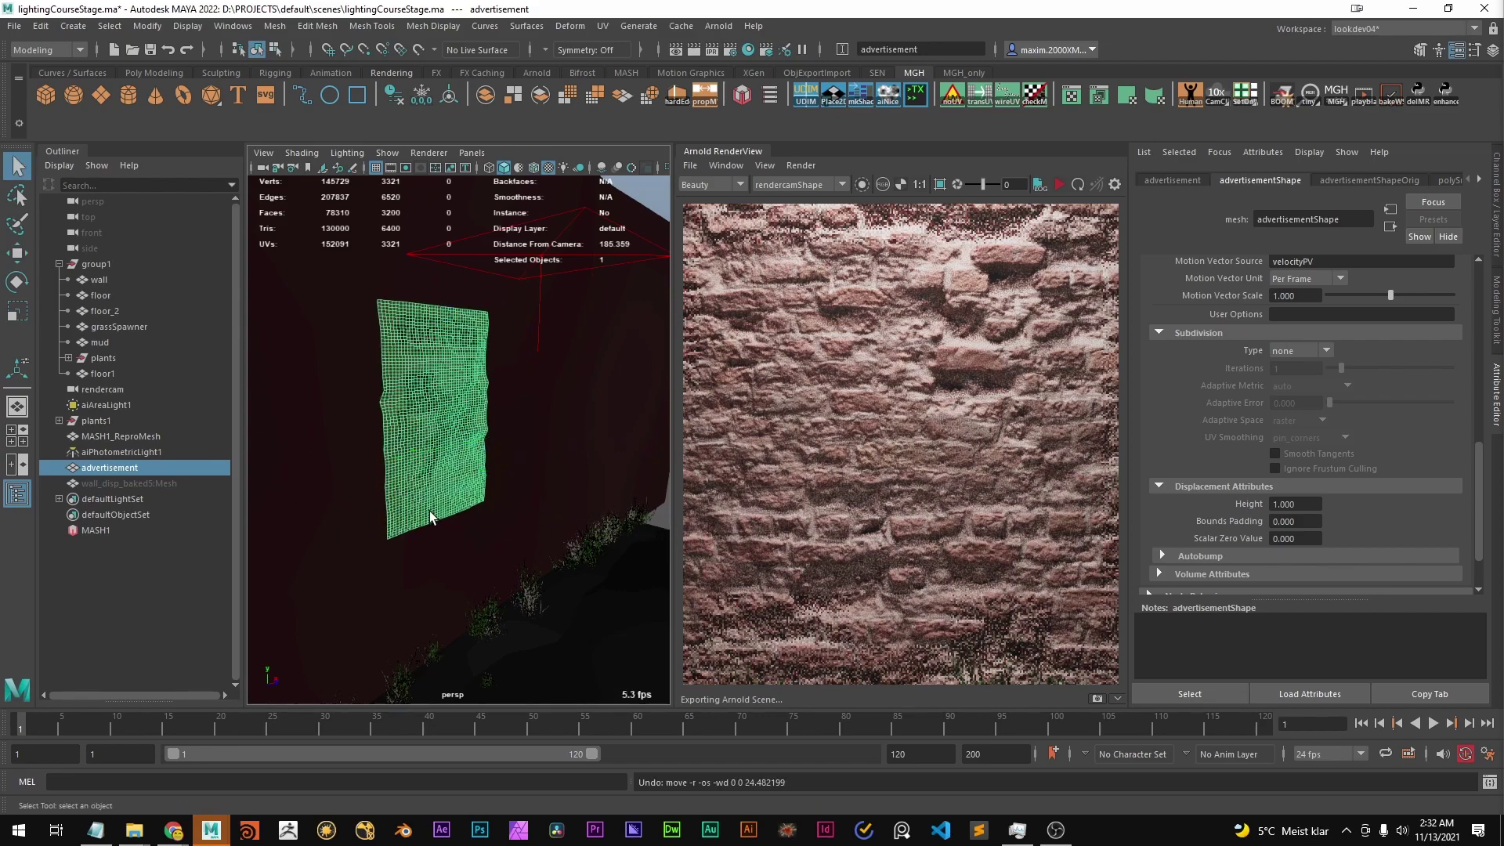
Delete the poster's construction history, and test moving it along Z before undoing the test move
{"action": "left_click_drag", "start_coordinate": [430, 511], "coordinate": [463, 517], "text": "alt"}
{"action": "left_click", "coordinate": [93, 473]}
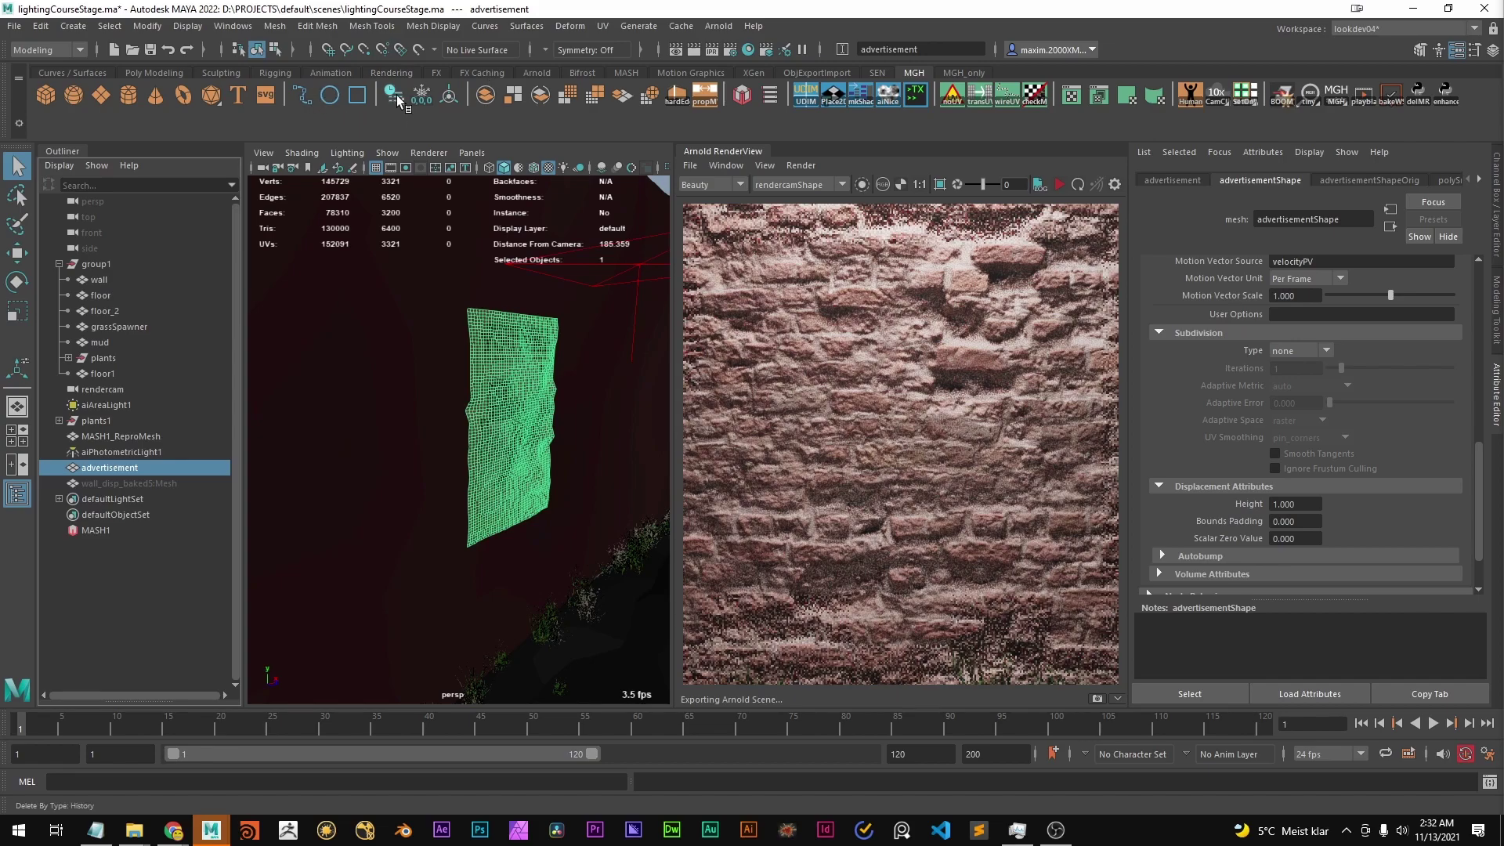
{"action": "key", "text": "w"}
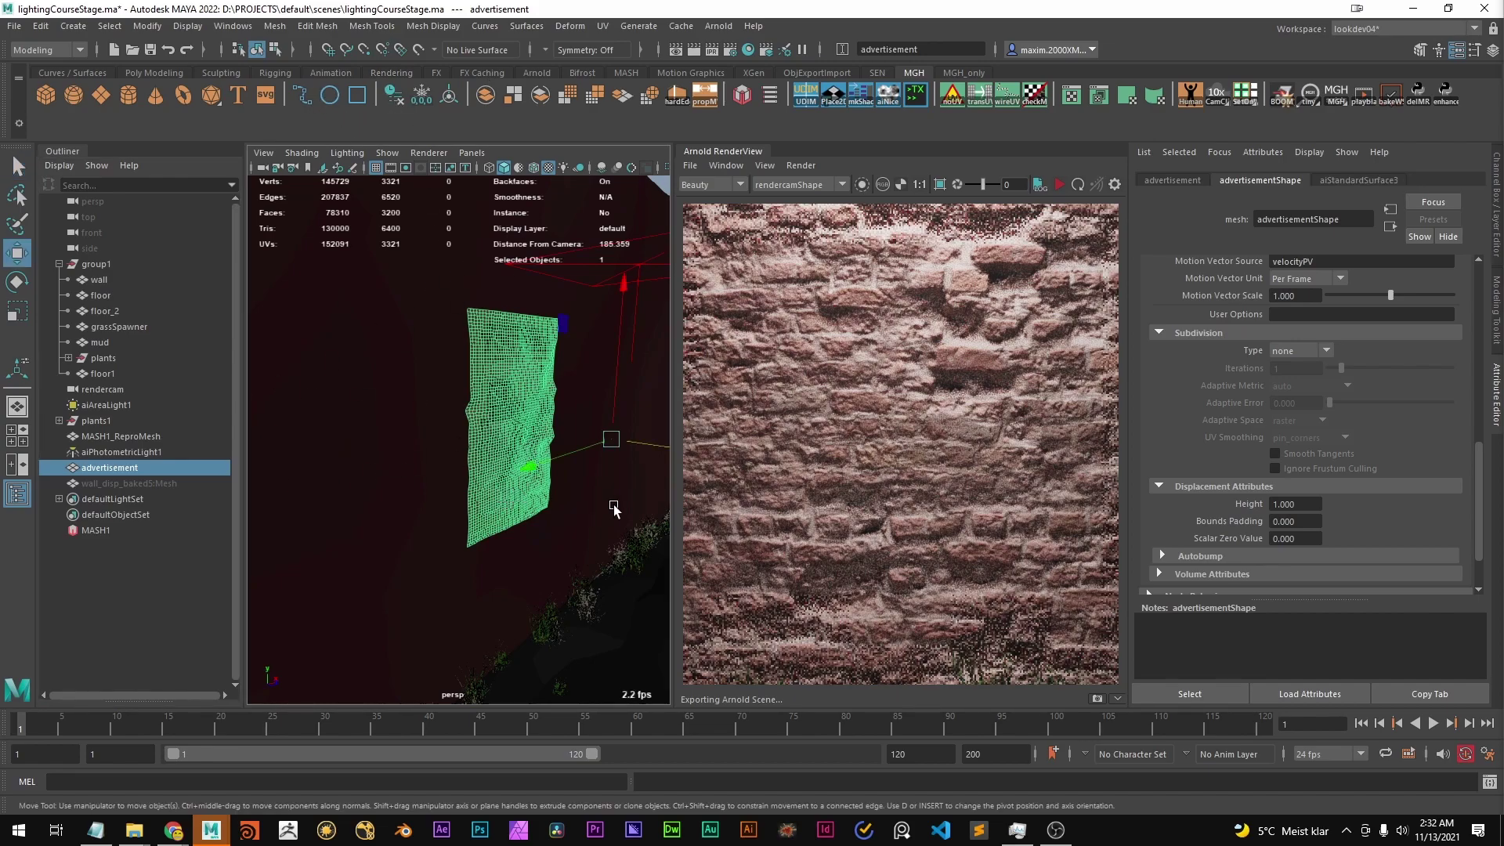
{"action": "middle_click_drag", "start_coordinate": [595, 491], "coordinate": [529, 481]}
{"action": "key", "text": "ctrl+z"}
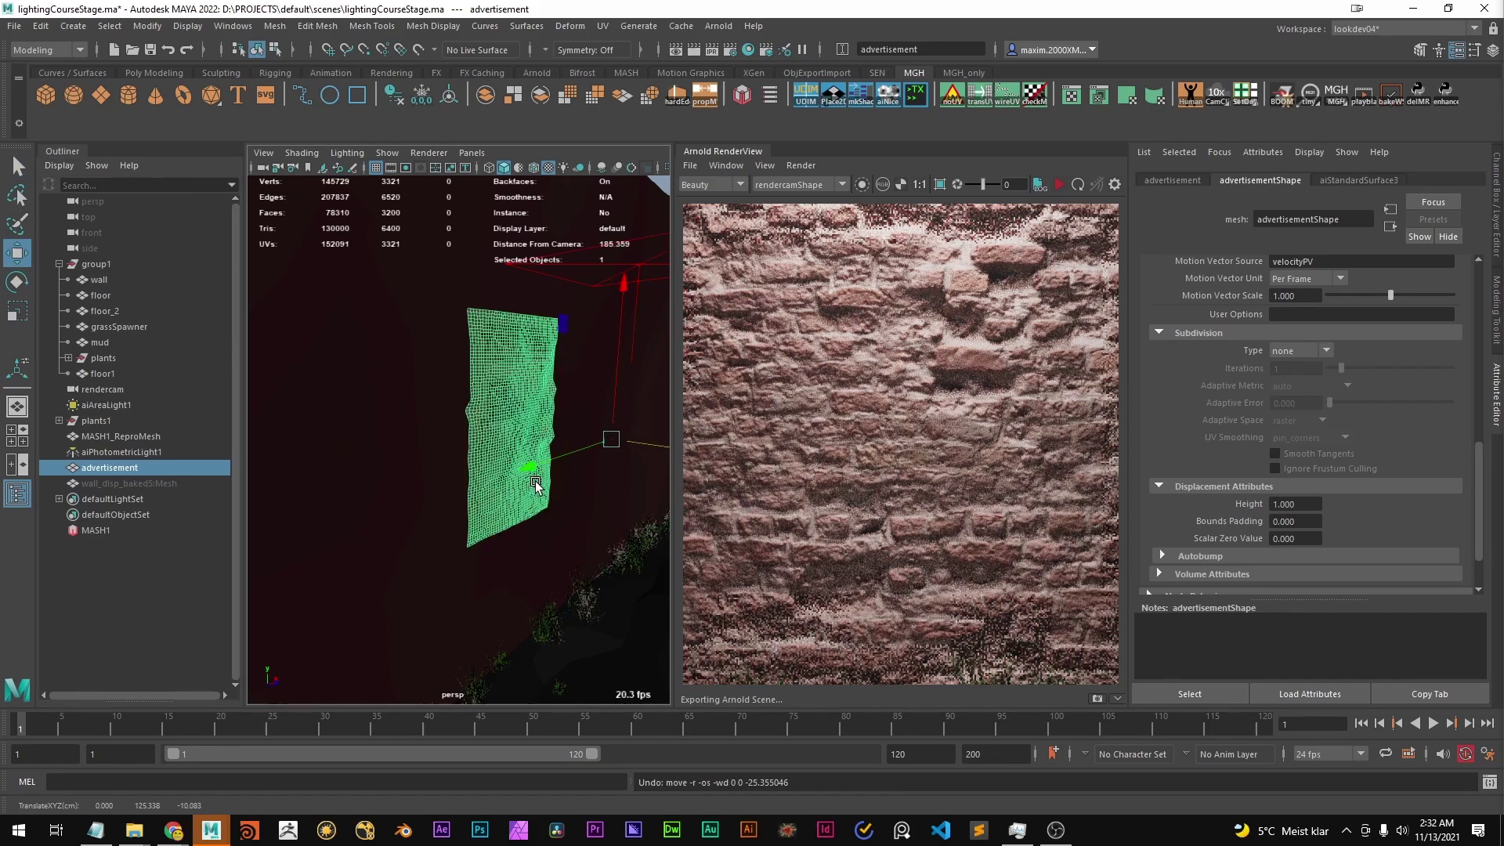
Set the advertisement poster's Translate Z to 15.3 in the Channel Box and clear the selection
{"action": "left_click", "coordinate": [1497, 196]}
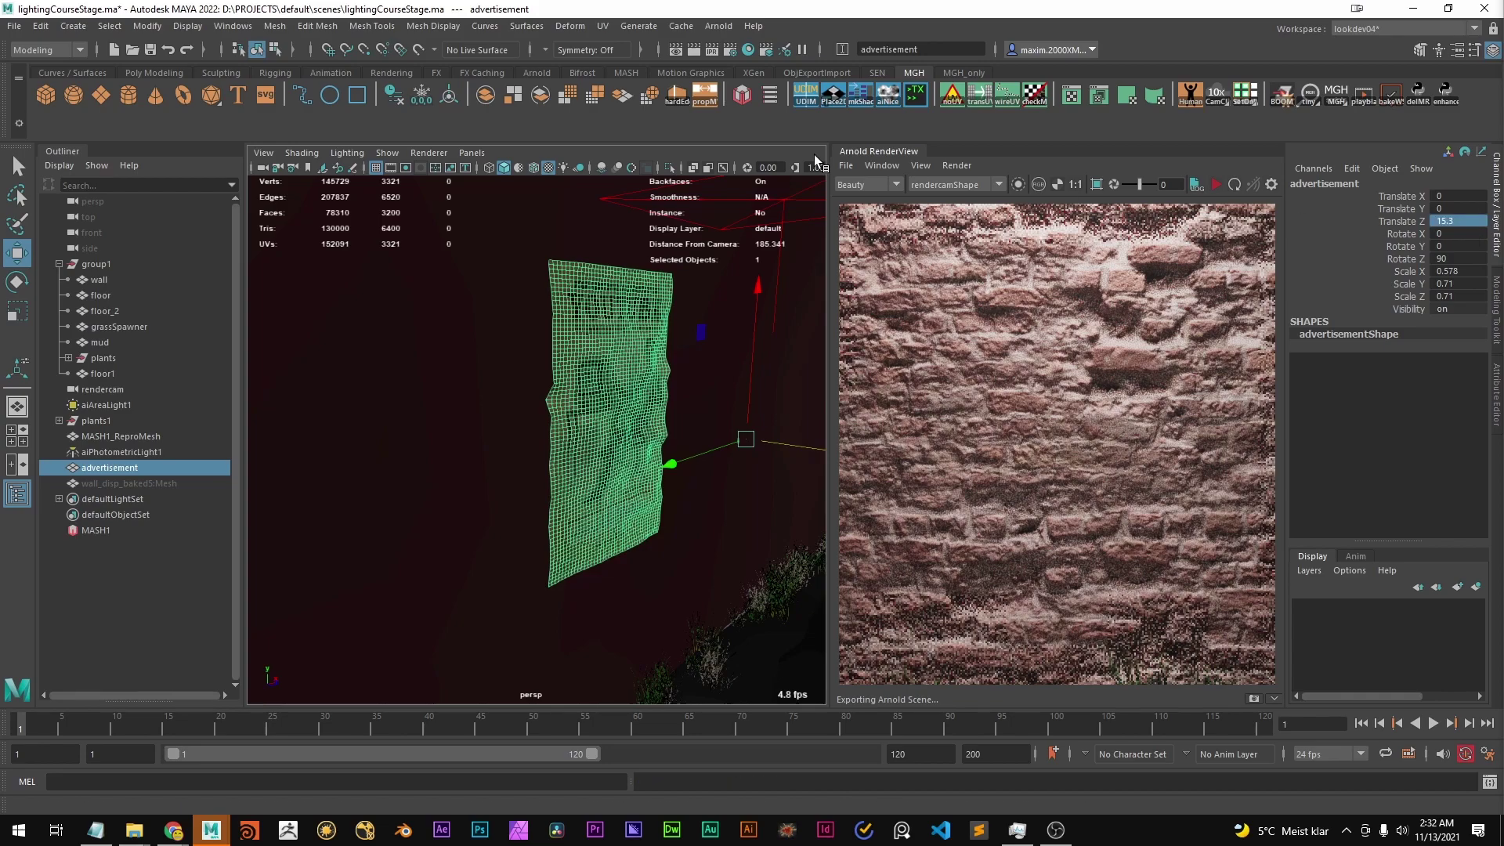
{"action": "middle_click_drag", "start_coordinate": [605, 439], "coordinate": [528, 420], "text": "alt"}
{"action": "scroll", "coordinate": [554, 430], "scroll_direction": "down", "scroll_amount": 3}
{"action": "key", "text": "q"}
{"action": "scroll", "coordinate": [564, 461], "scroll_direction": "down", "scroll_amount": 5}
{"action": "left_click", "coordinate": [769, 409]}
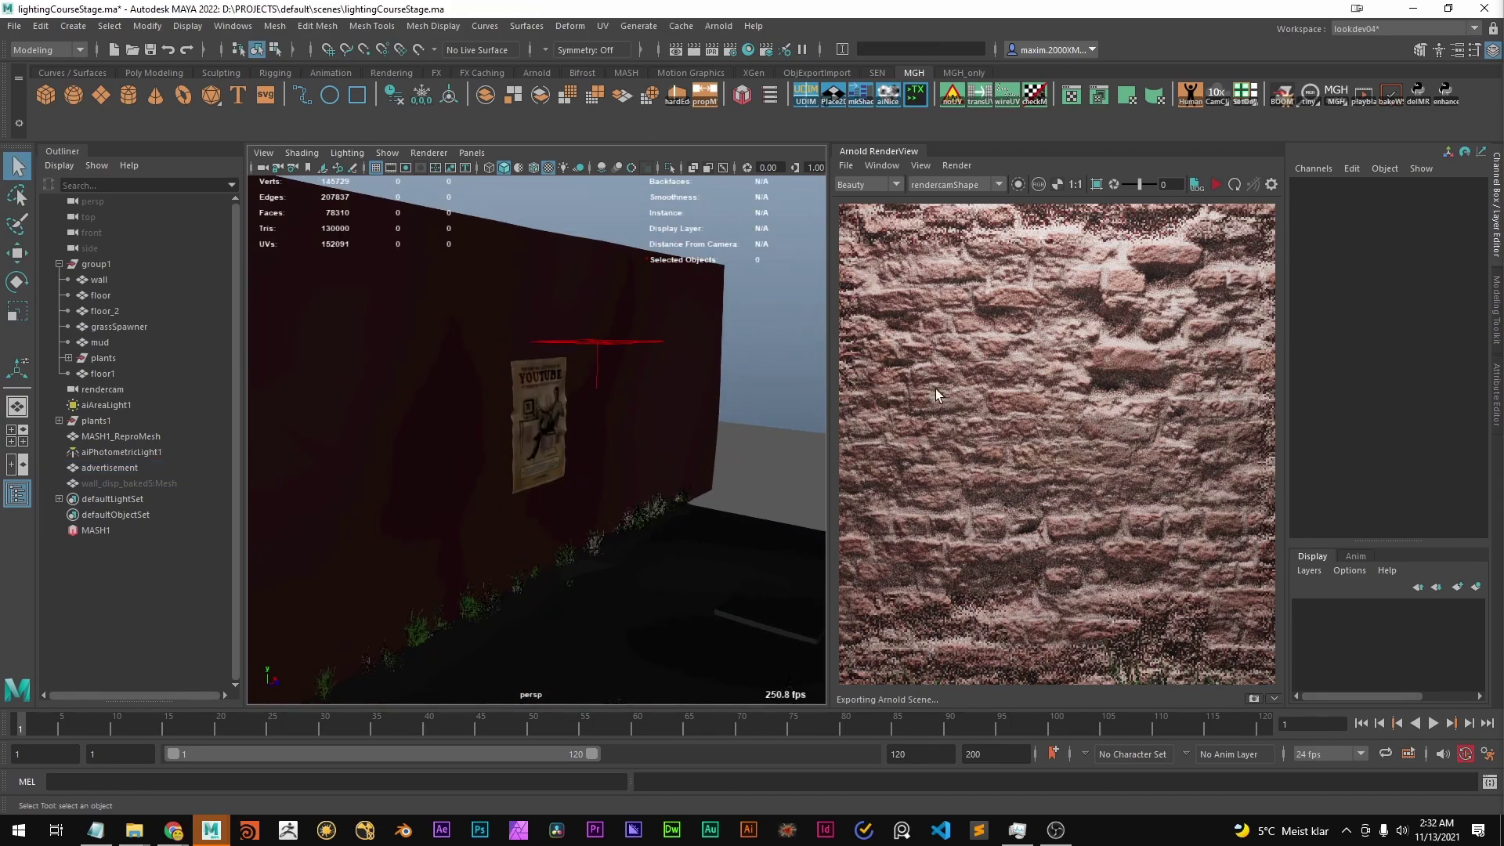
Start a live IPR render in the Arnold RenderView and frame the poster area of the wall
{"action": "scroll", "coordinate": [990, 394], "scroll_direction": "down", "scroll_amount": 5}
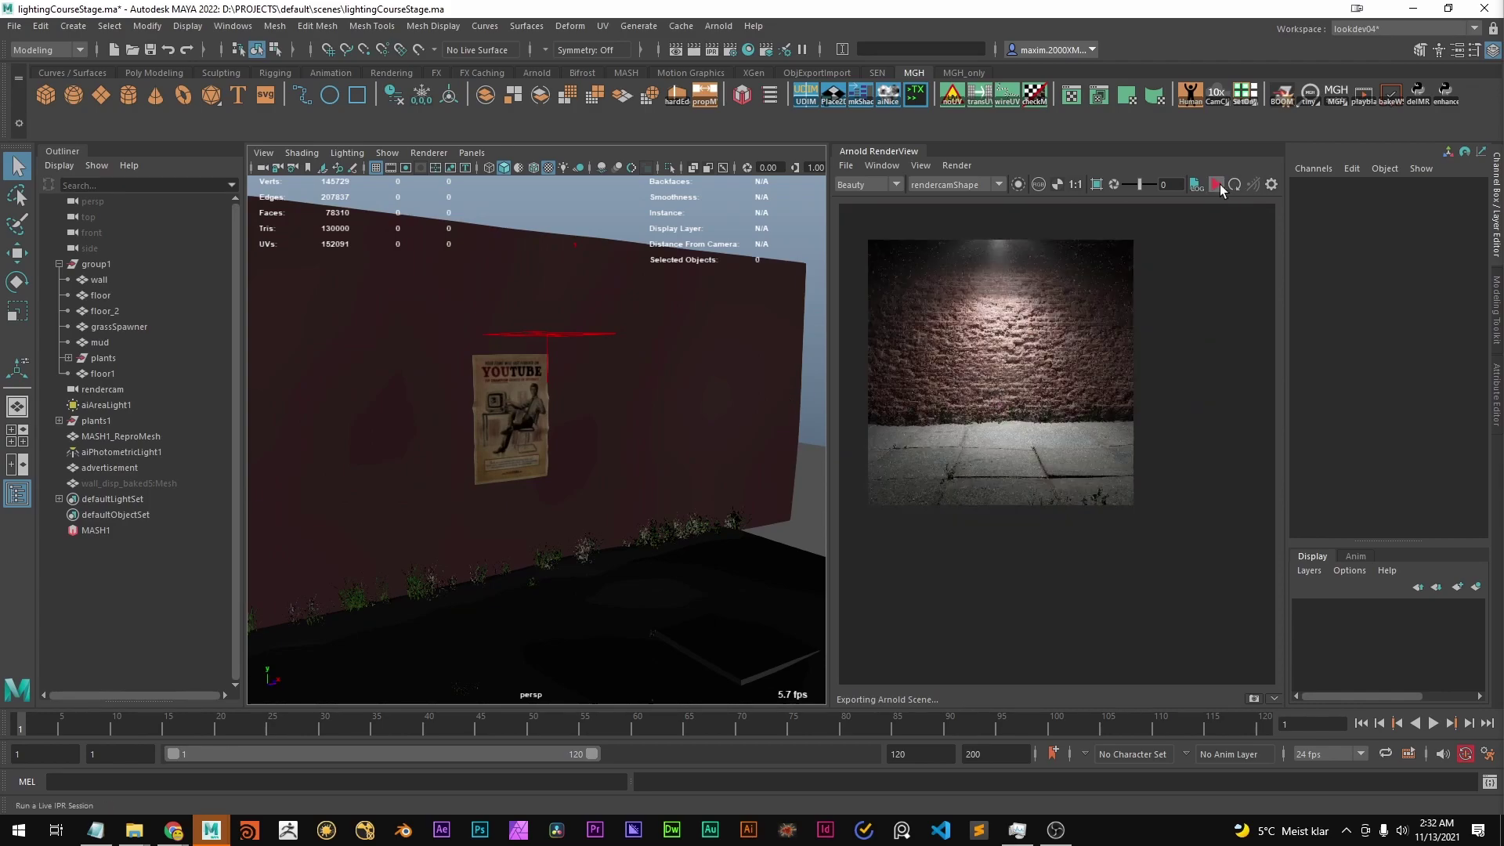
{"action": "scroll", "coordinate": [968, 351], "scroll_direction": "up", "scroll_amount": 2}
{"action": "middle_click_drag", "start_coordinate": [969, 361], "coordinate": [1012, 379]}
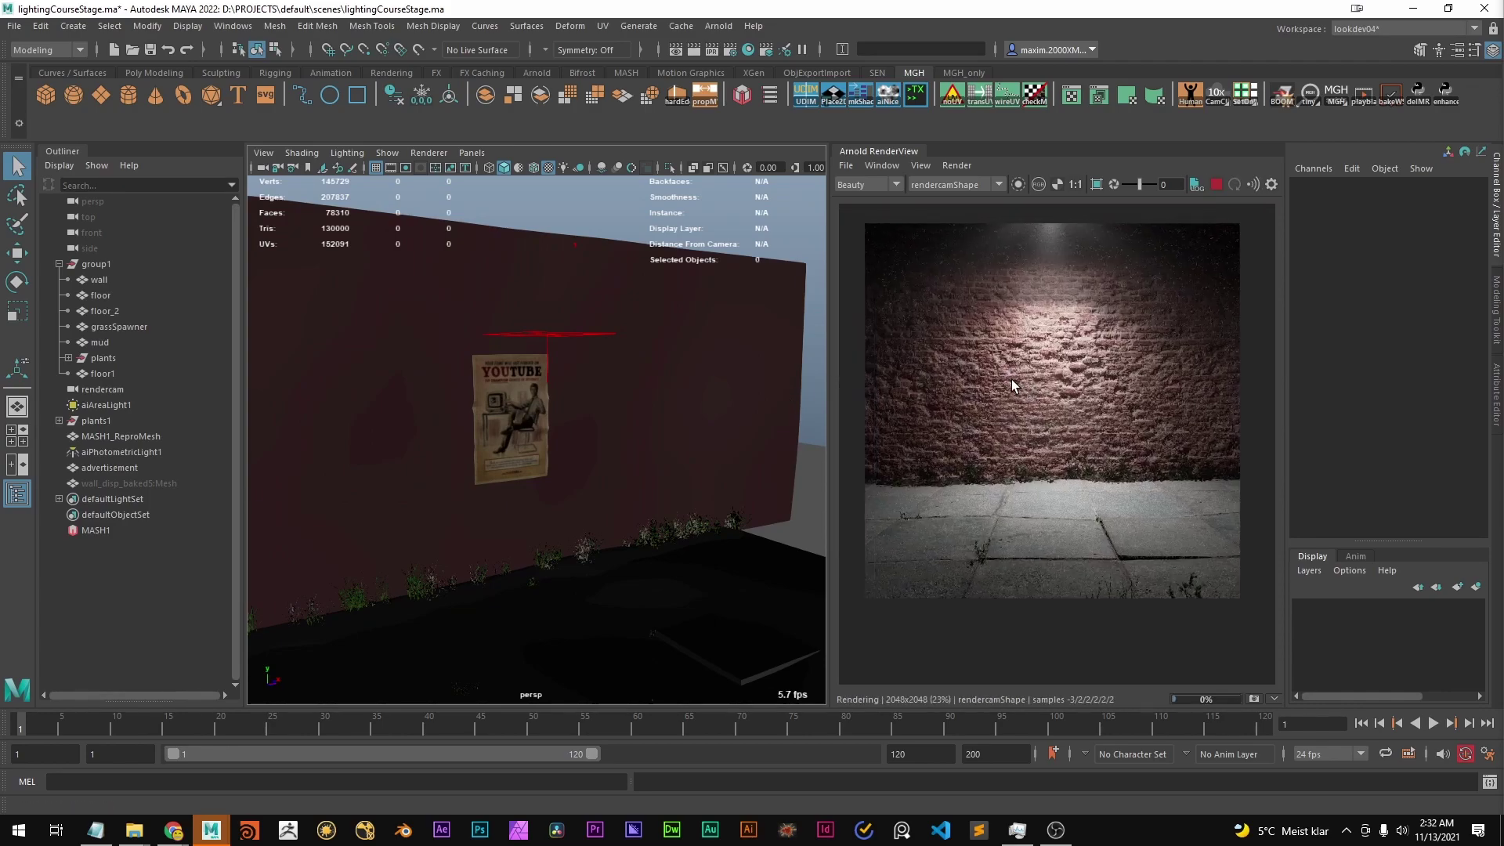
{"action": "scroll", "coordinate": [1020, 382], "scroll_direction": "up", "scroll_amount": 2}
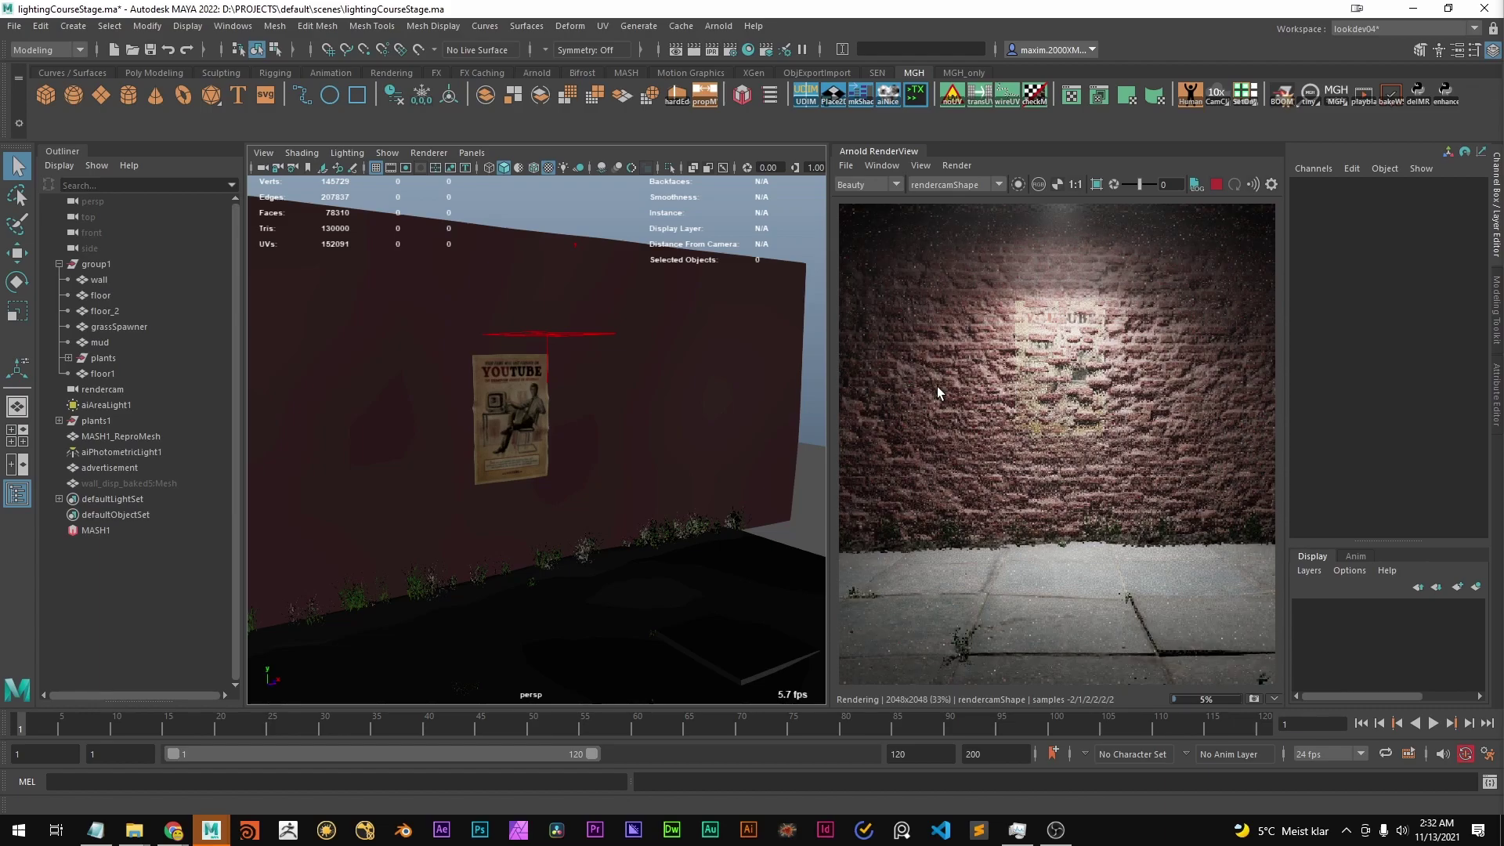
Move the poster outward from the wall to a Translate Z of about 20.23, and check it in the live render
{"action": "left_click", "coordinate": [511, 473]}
{"action": "left_click_drag", "start_coordinate": [511, 473], "coordinate": [626, 439], "text": "alt"}
{"action": "key", "text": "w"}
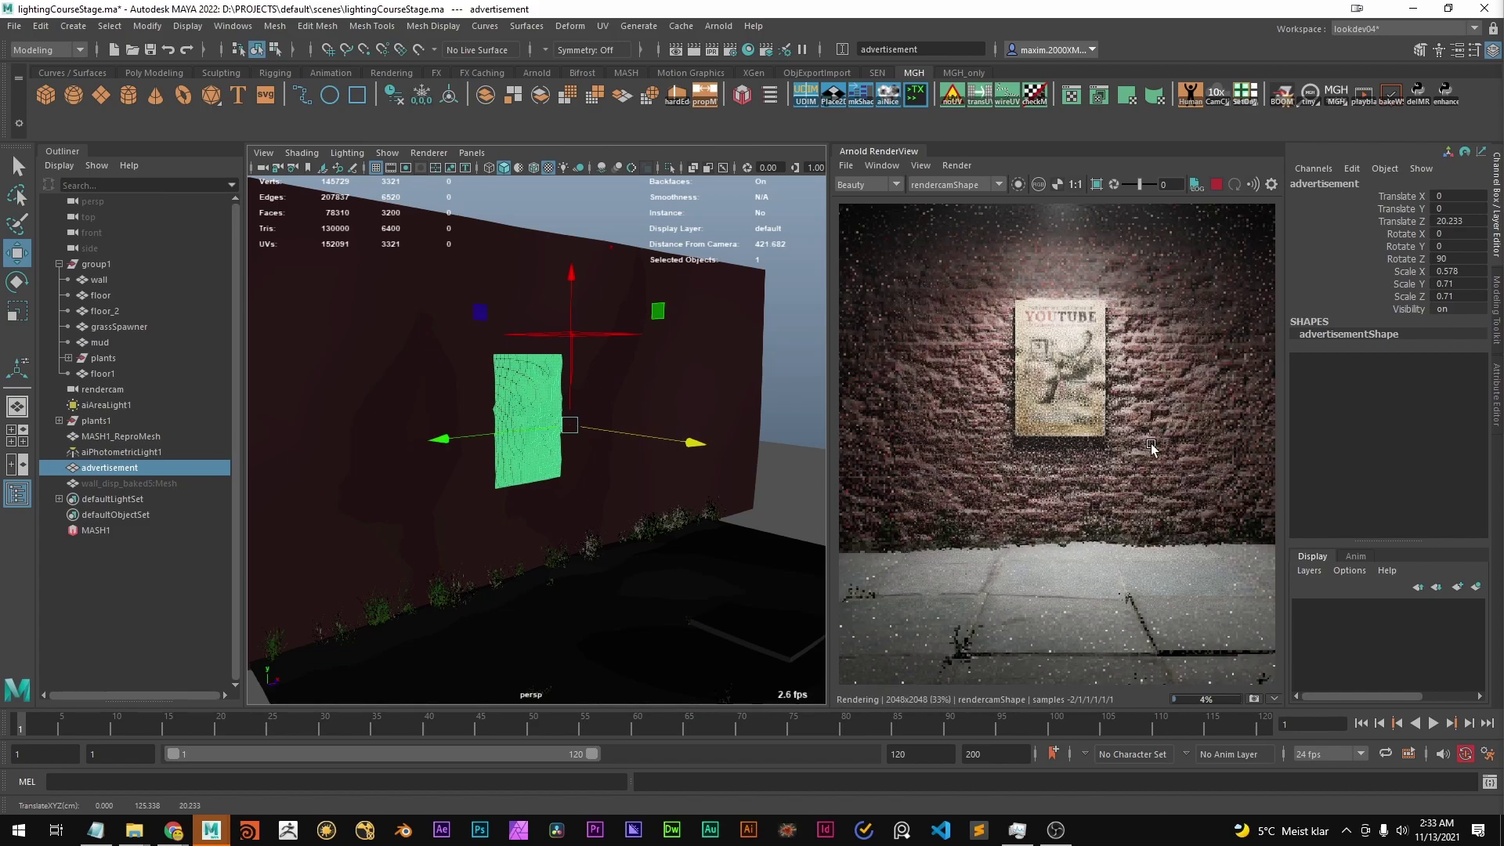
{"action": "scroll", "coordinate": [1114, 399], "scroll_direction": "up", "scroll_amount": 3}
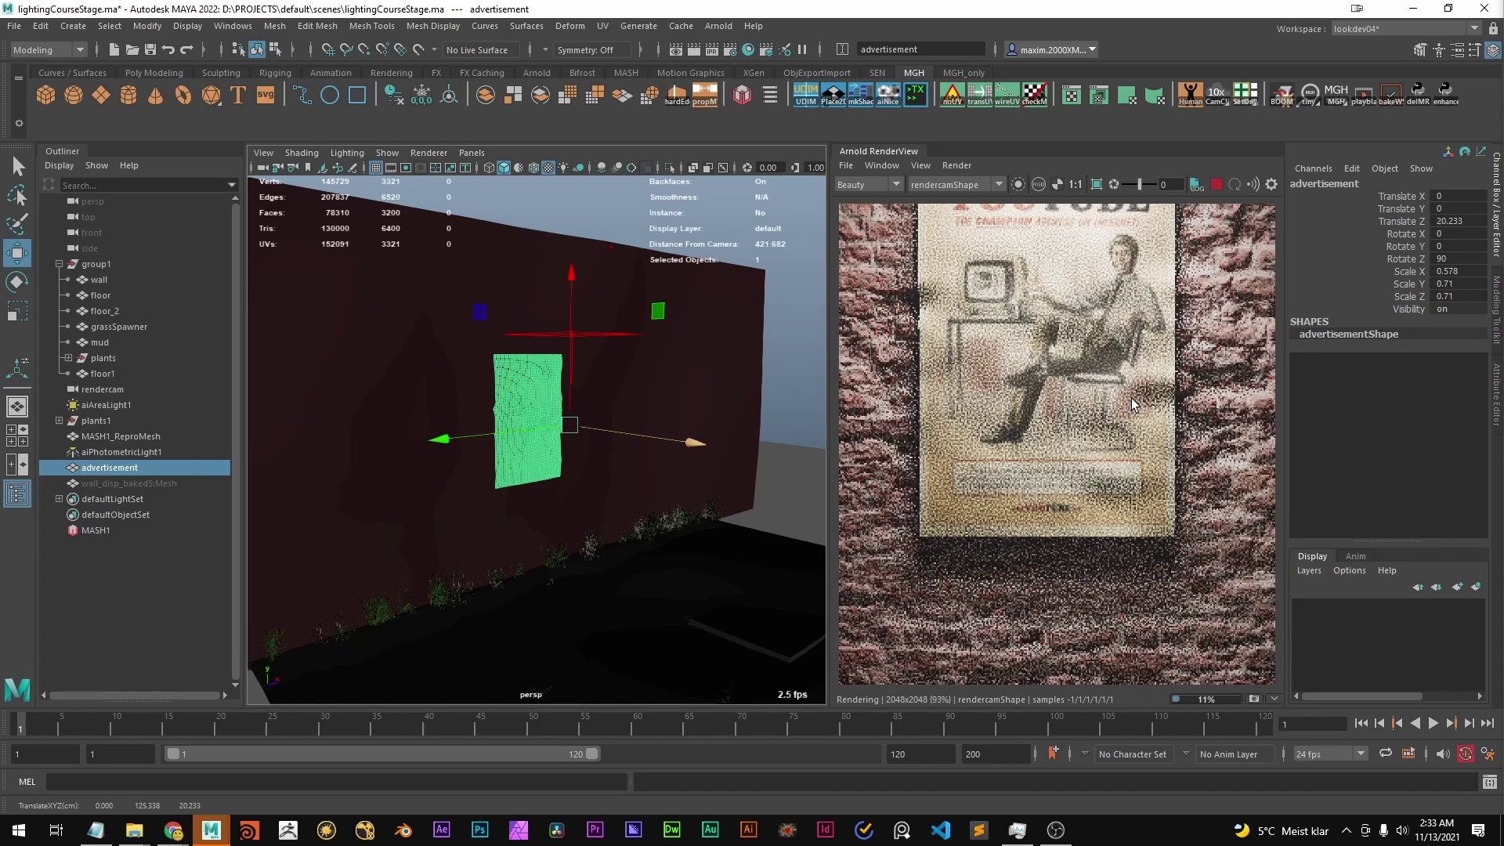
{"action": "scroll", "coordinate": [1132, 401], "scroll_direction": "down", "scroll_amount": 2}
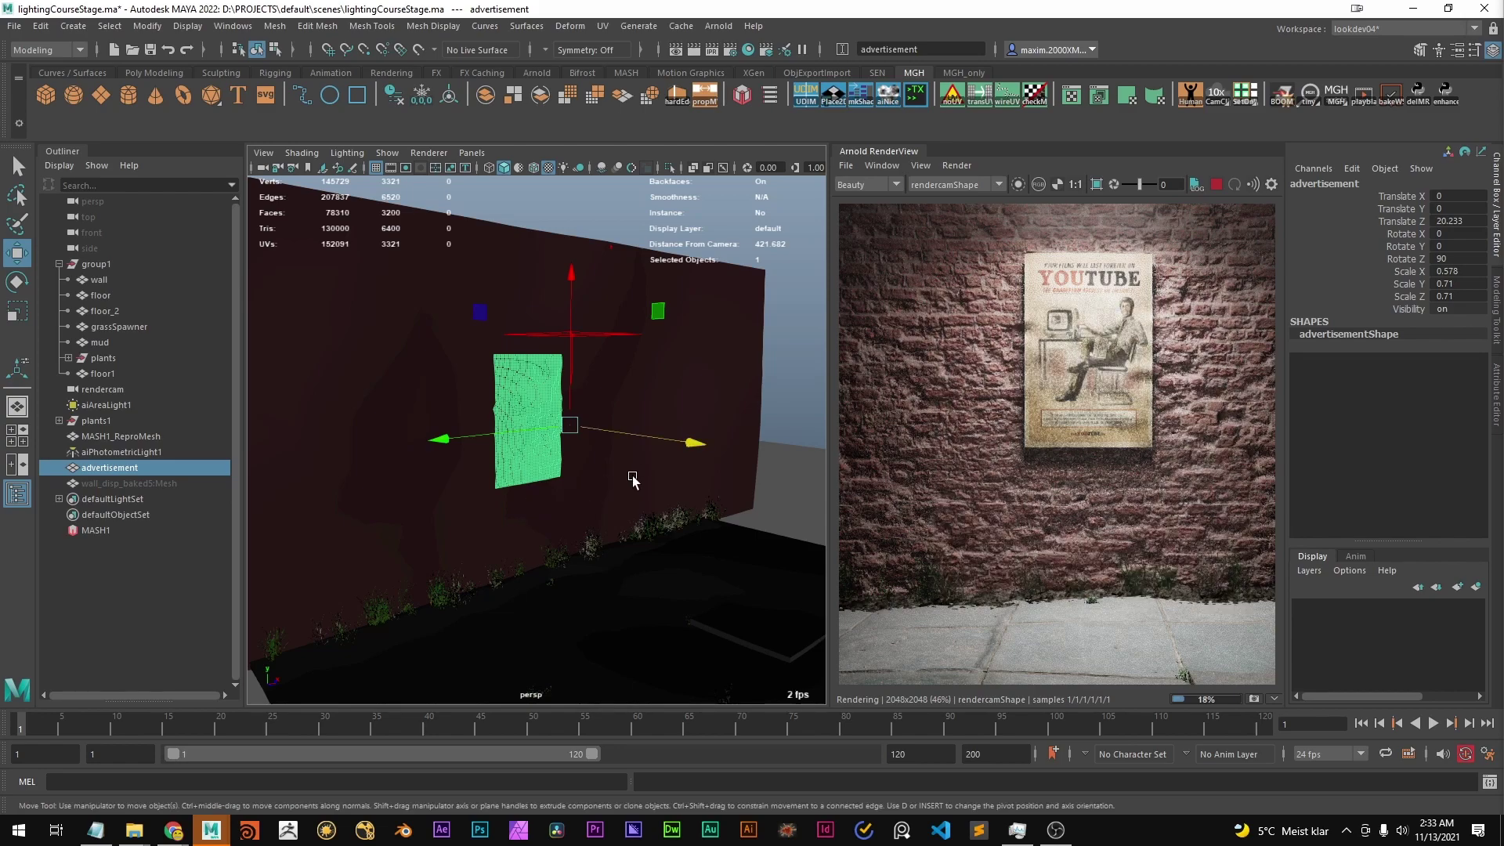
{"action": "middle_click_drag", "start_coordinate": [612, 498], "coordinate": [579, 511], "text": "alt"}
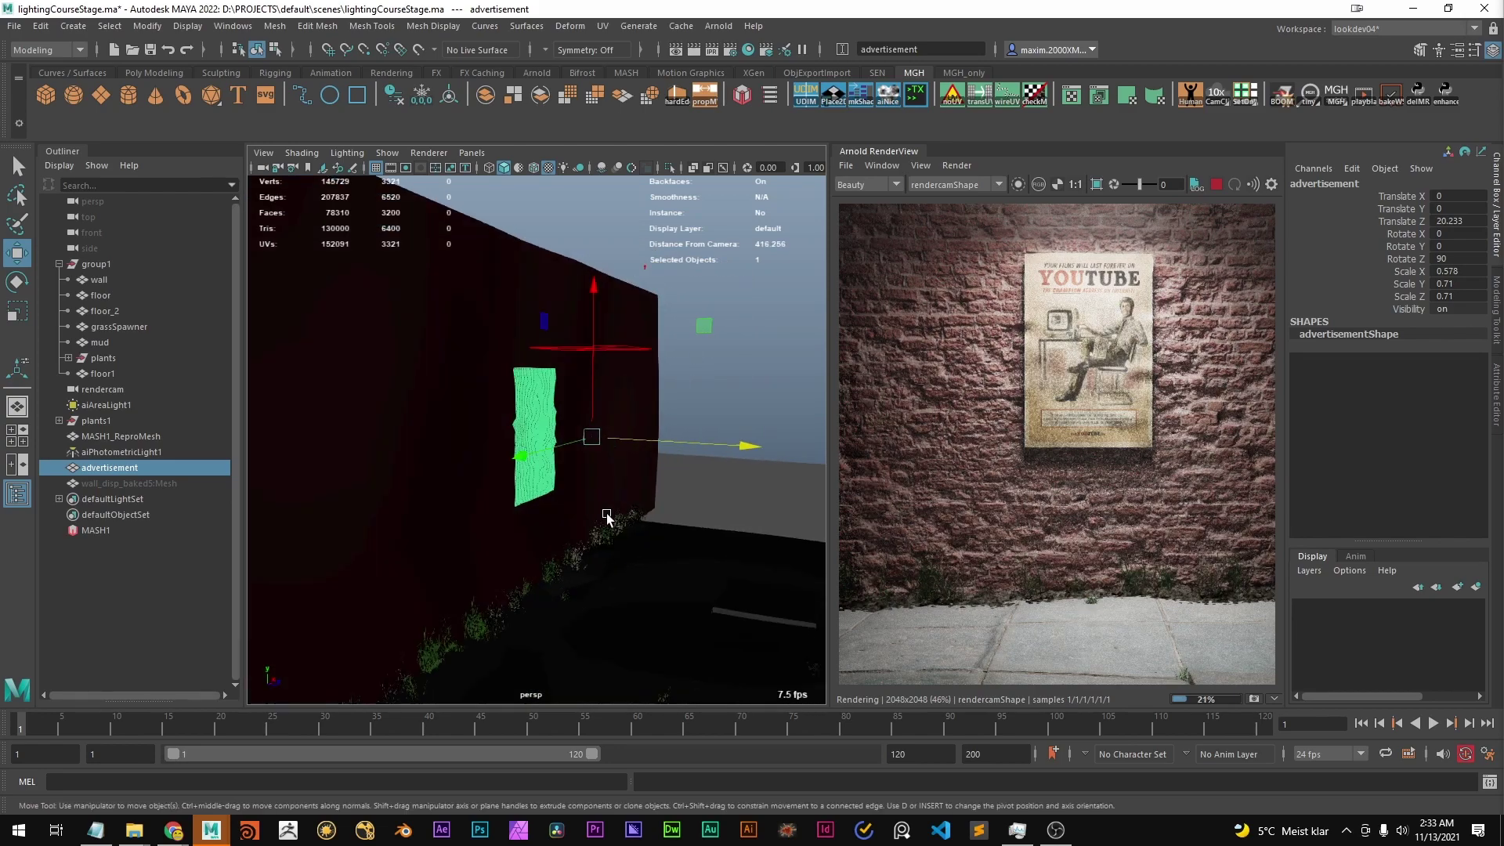